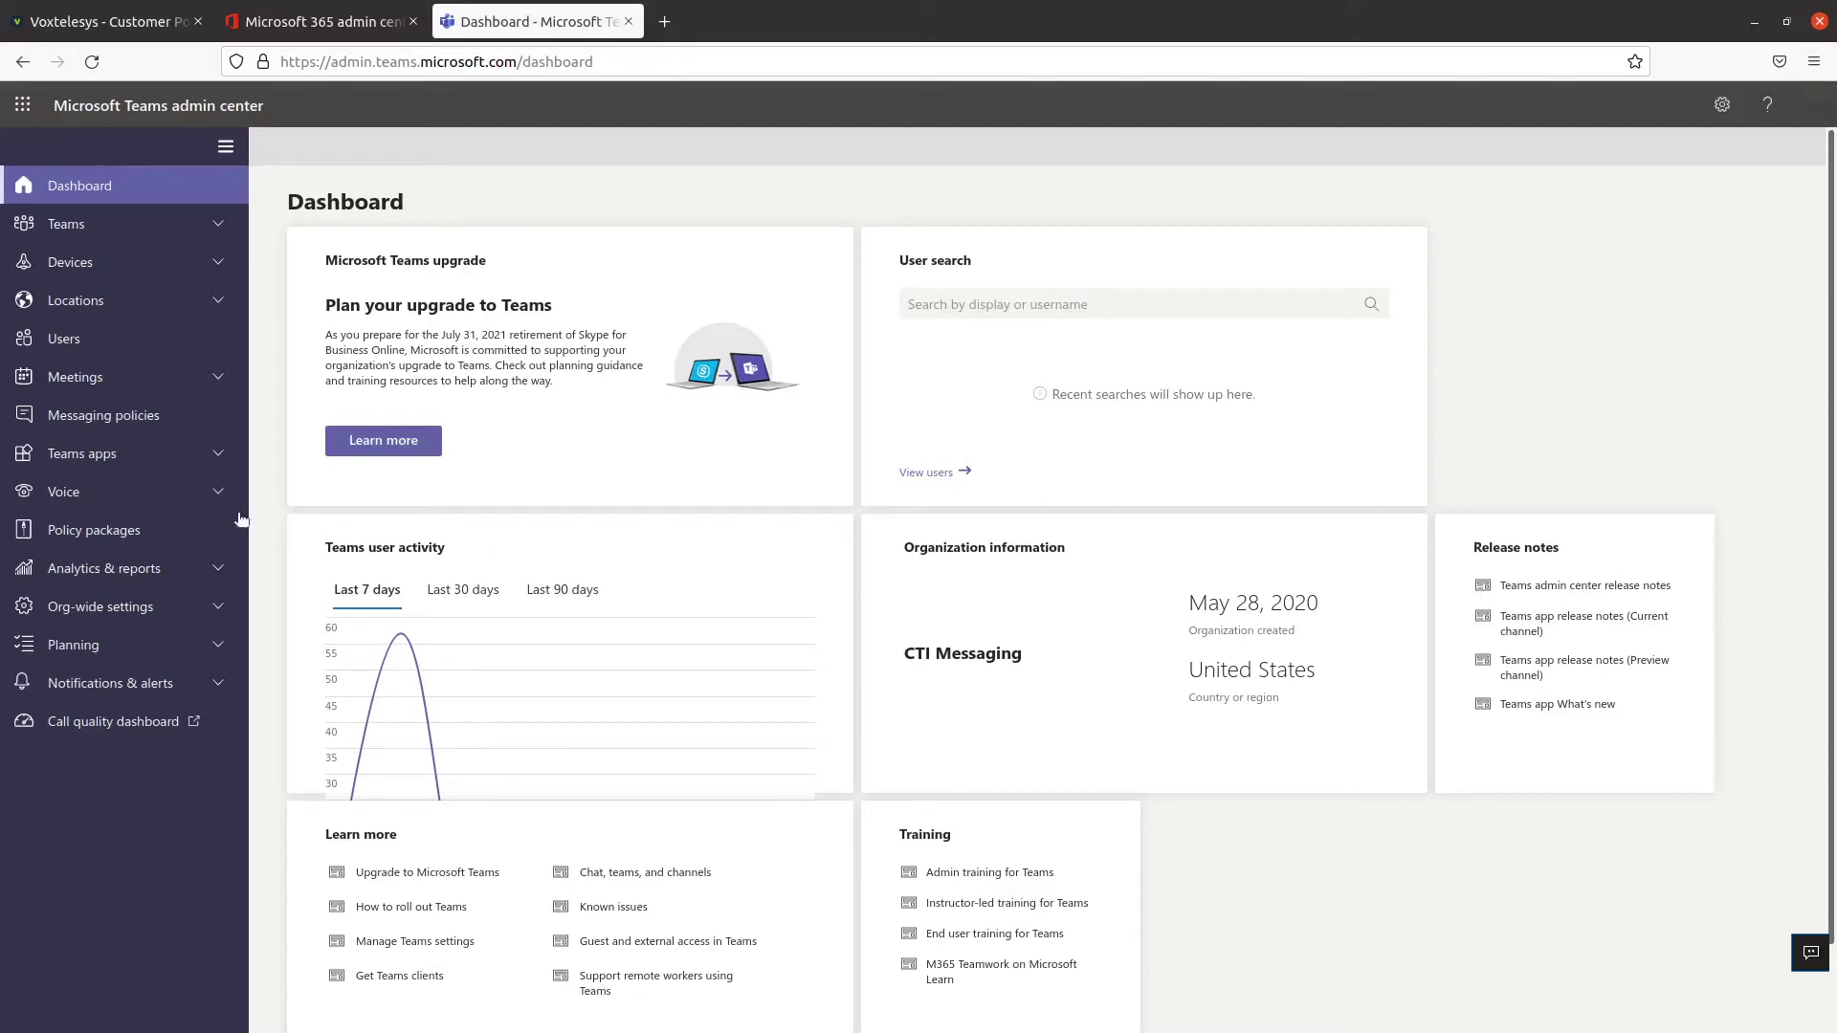
# - Expand Voice in the navigation and open the Auto attendants page
pyautogui.click(177, 494)
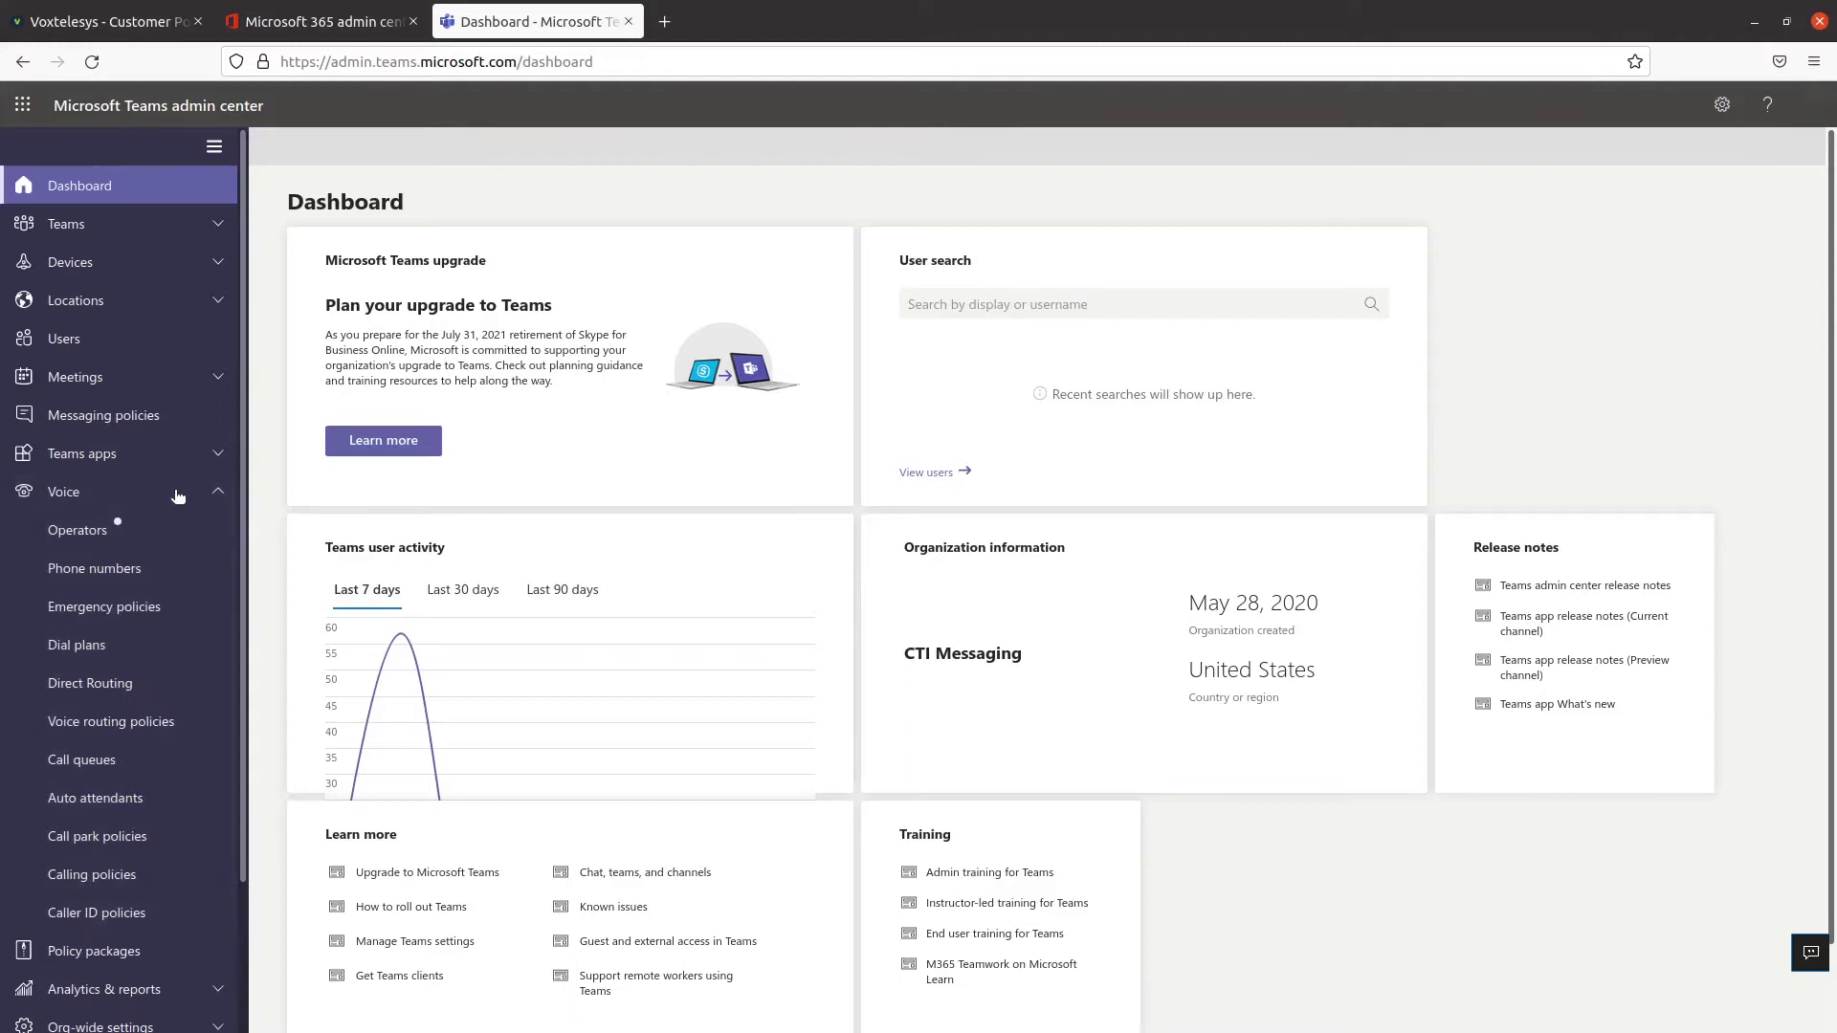
pyautogui.click(129, 800)
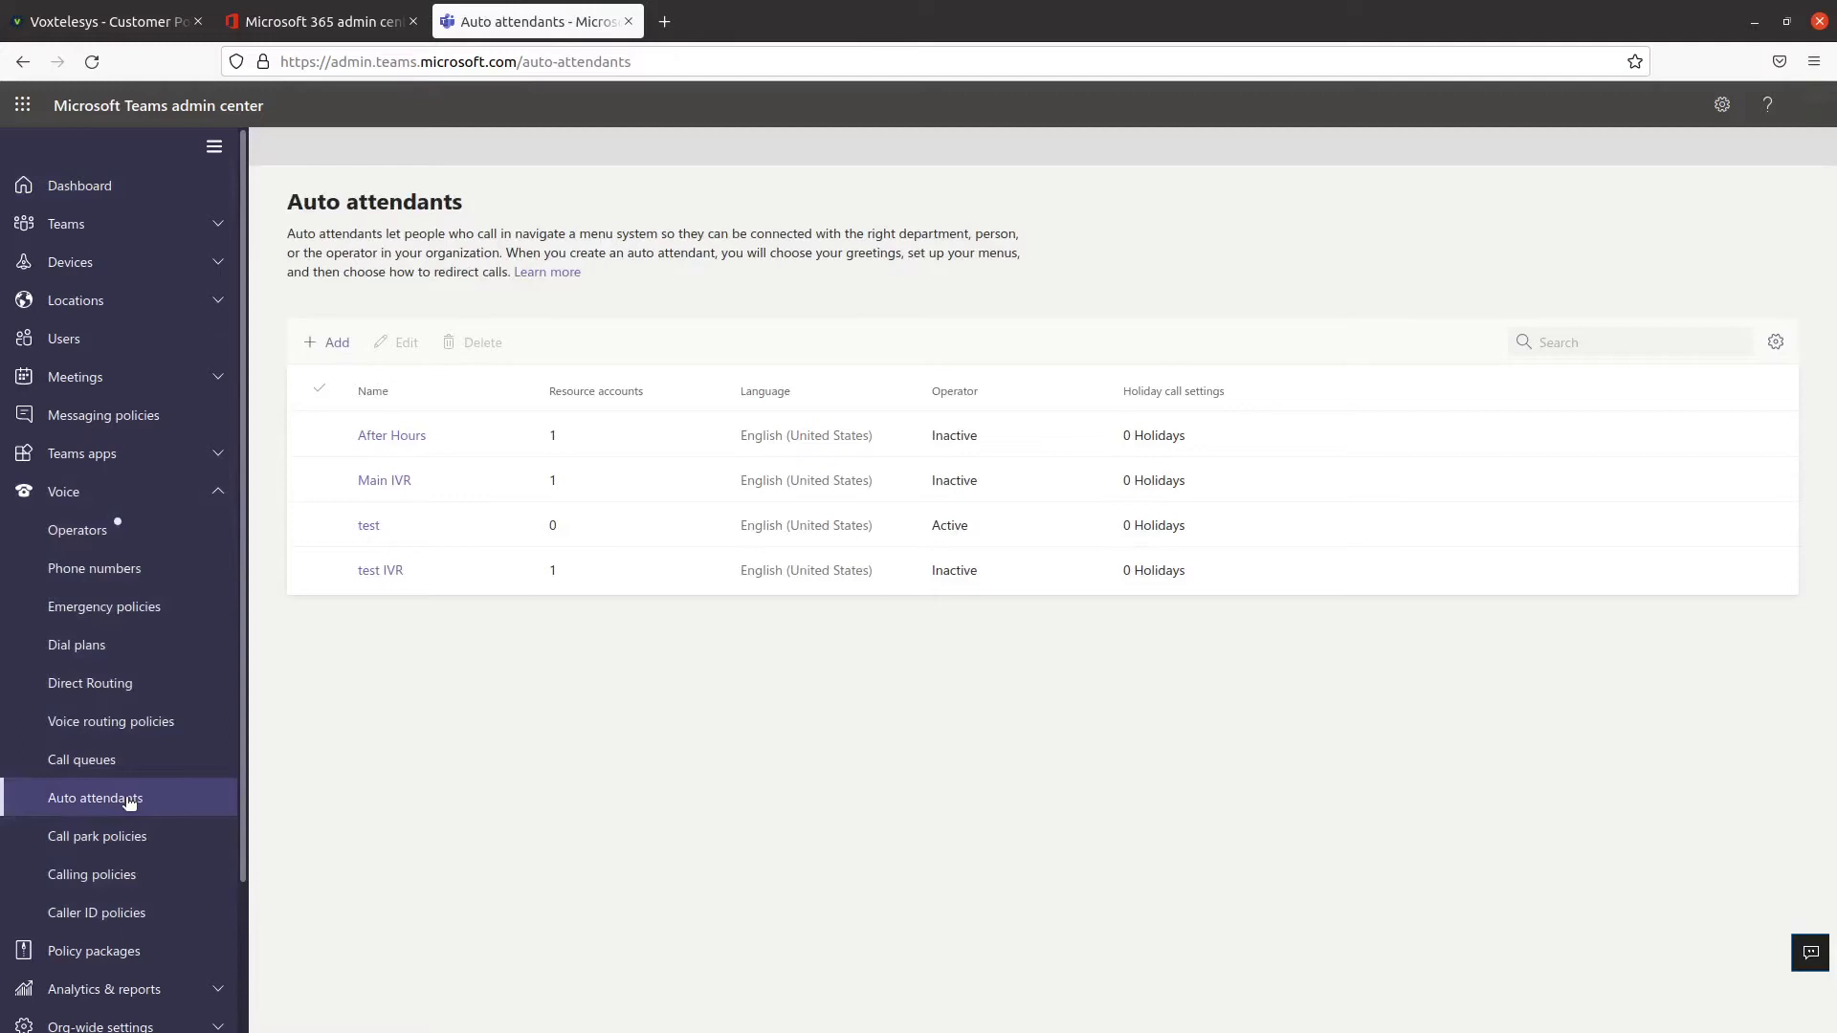
# - Start a new auto attendant named 'Test Auto Attendant'
pyautogui.click(318, 346)
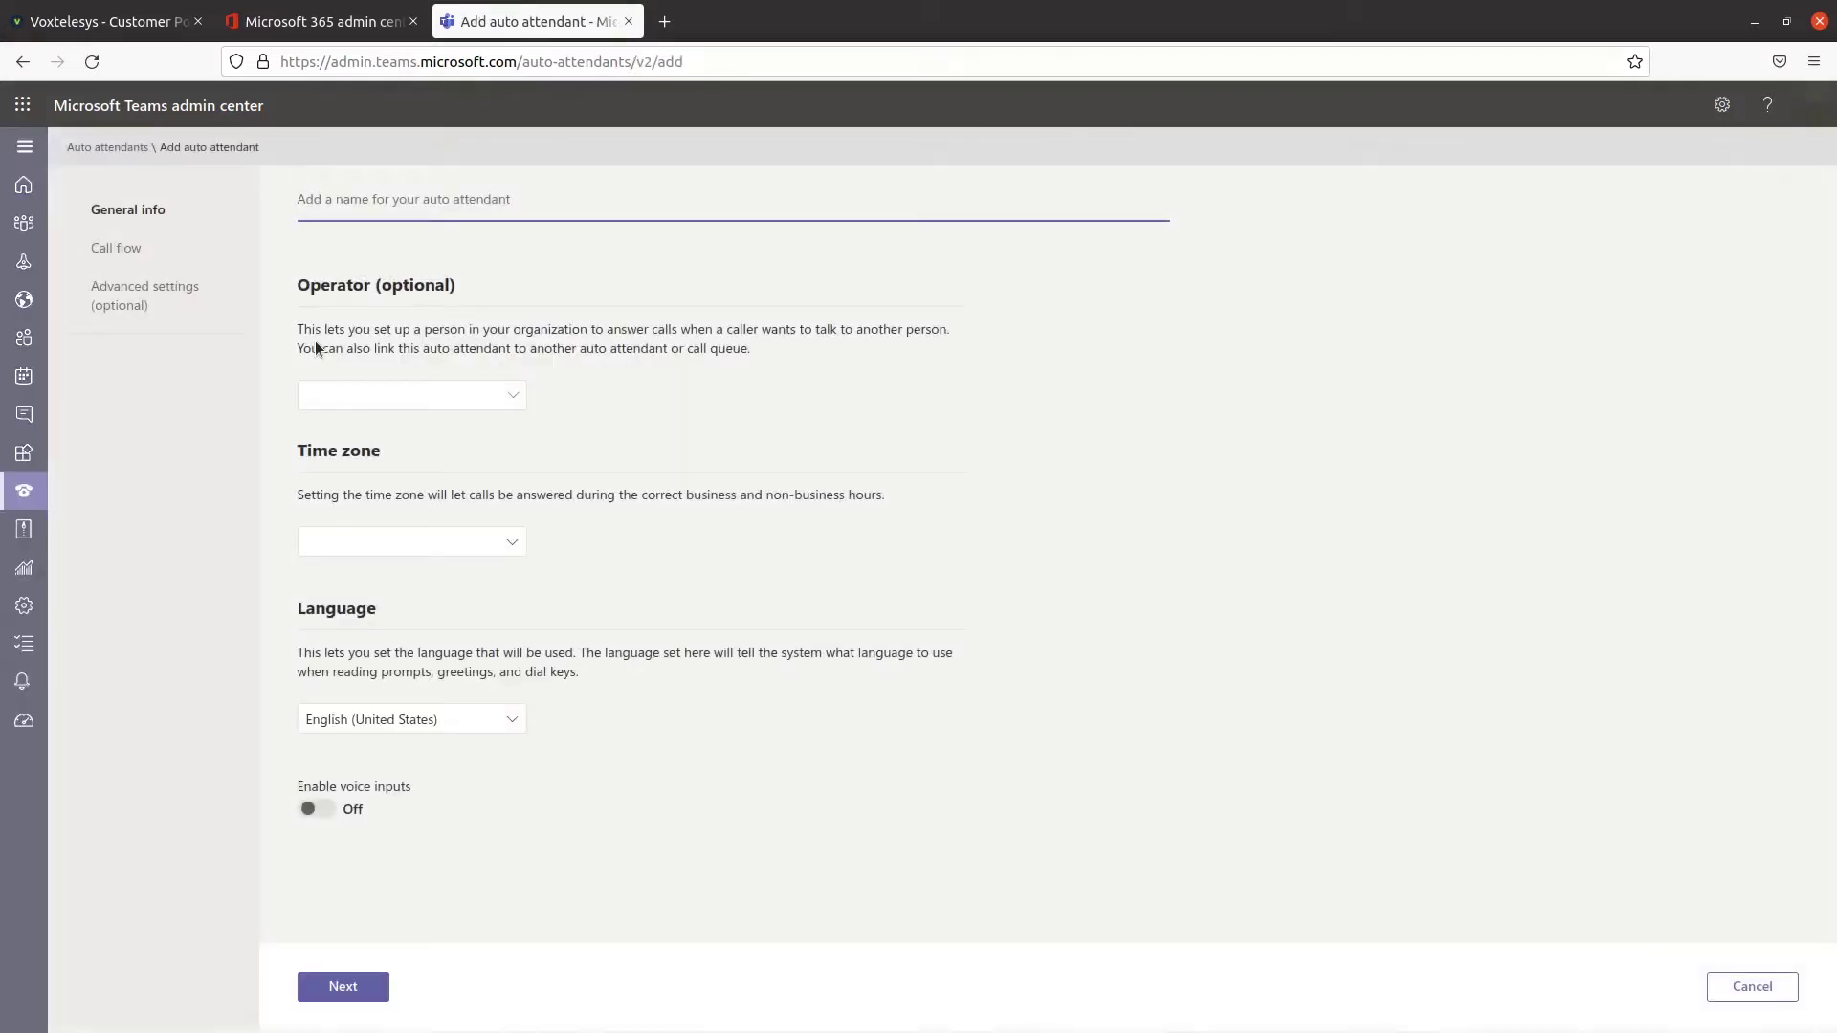
pyautogui.write('Tes')
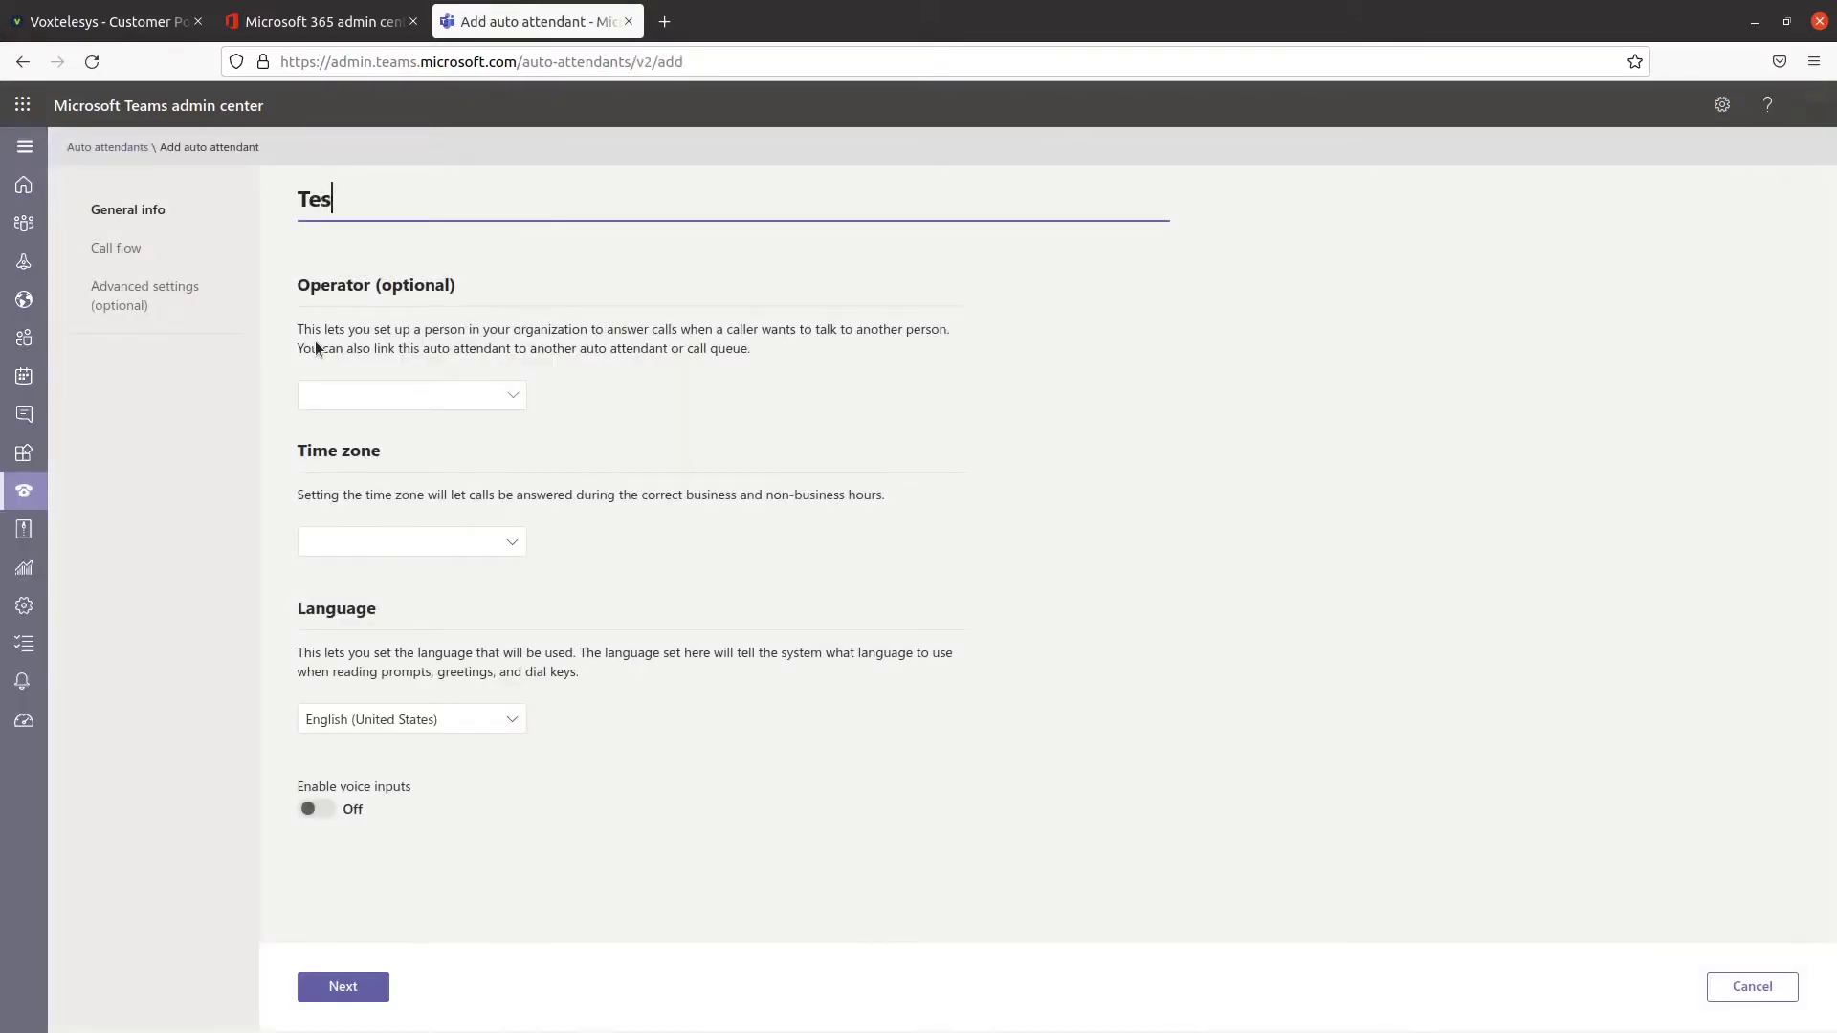
pyautogui.write('t Auto Attendant')
pyautogui.click(316, 351)
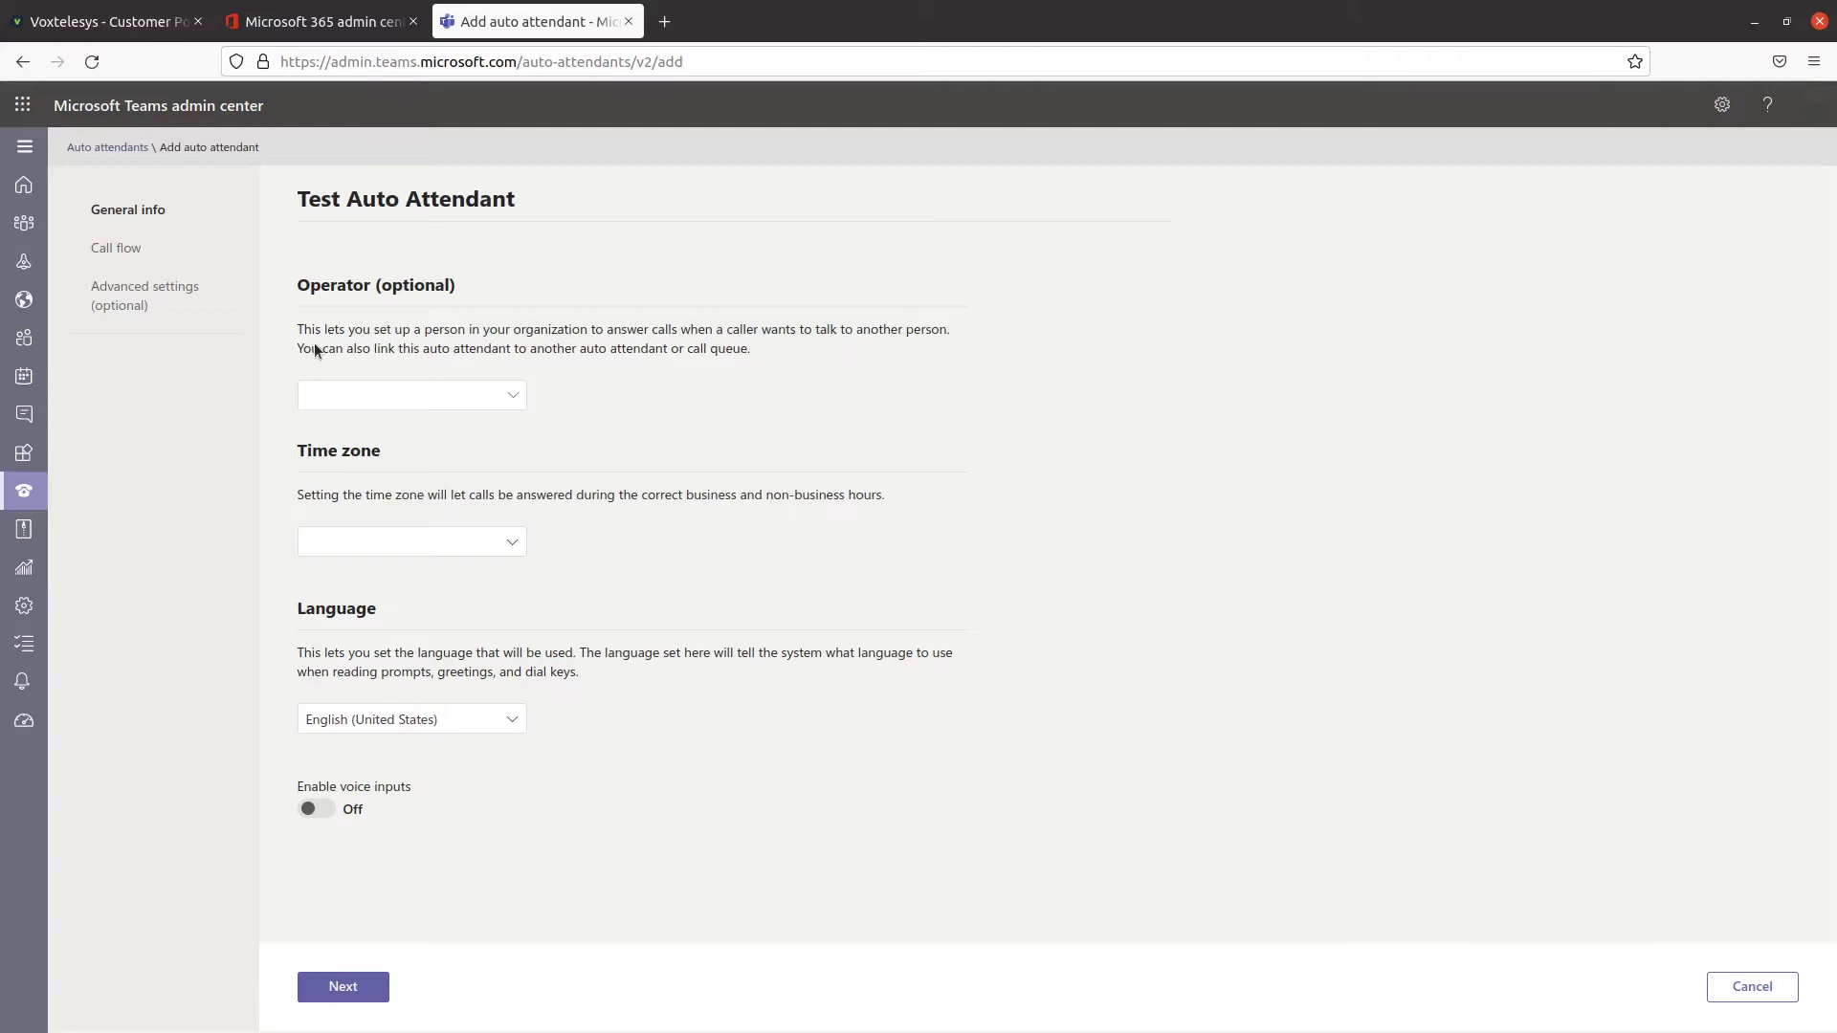
# - Set the time zone to (UTC-06:00) Central Time (US & Canada), enable voice inputs, and continue to Resource accounts
pyautogui.click(387, 542)
pyautogui.write('c')
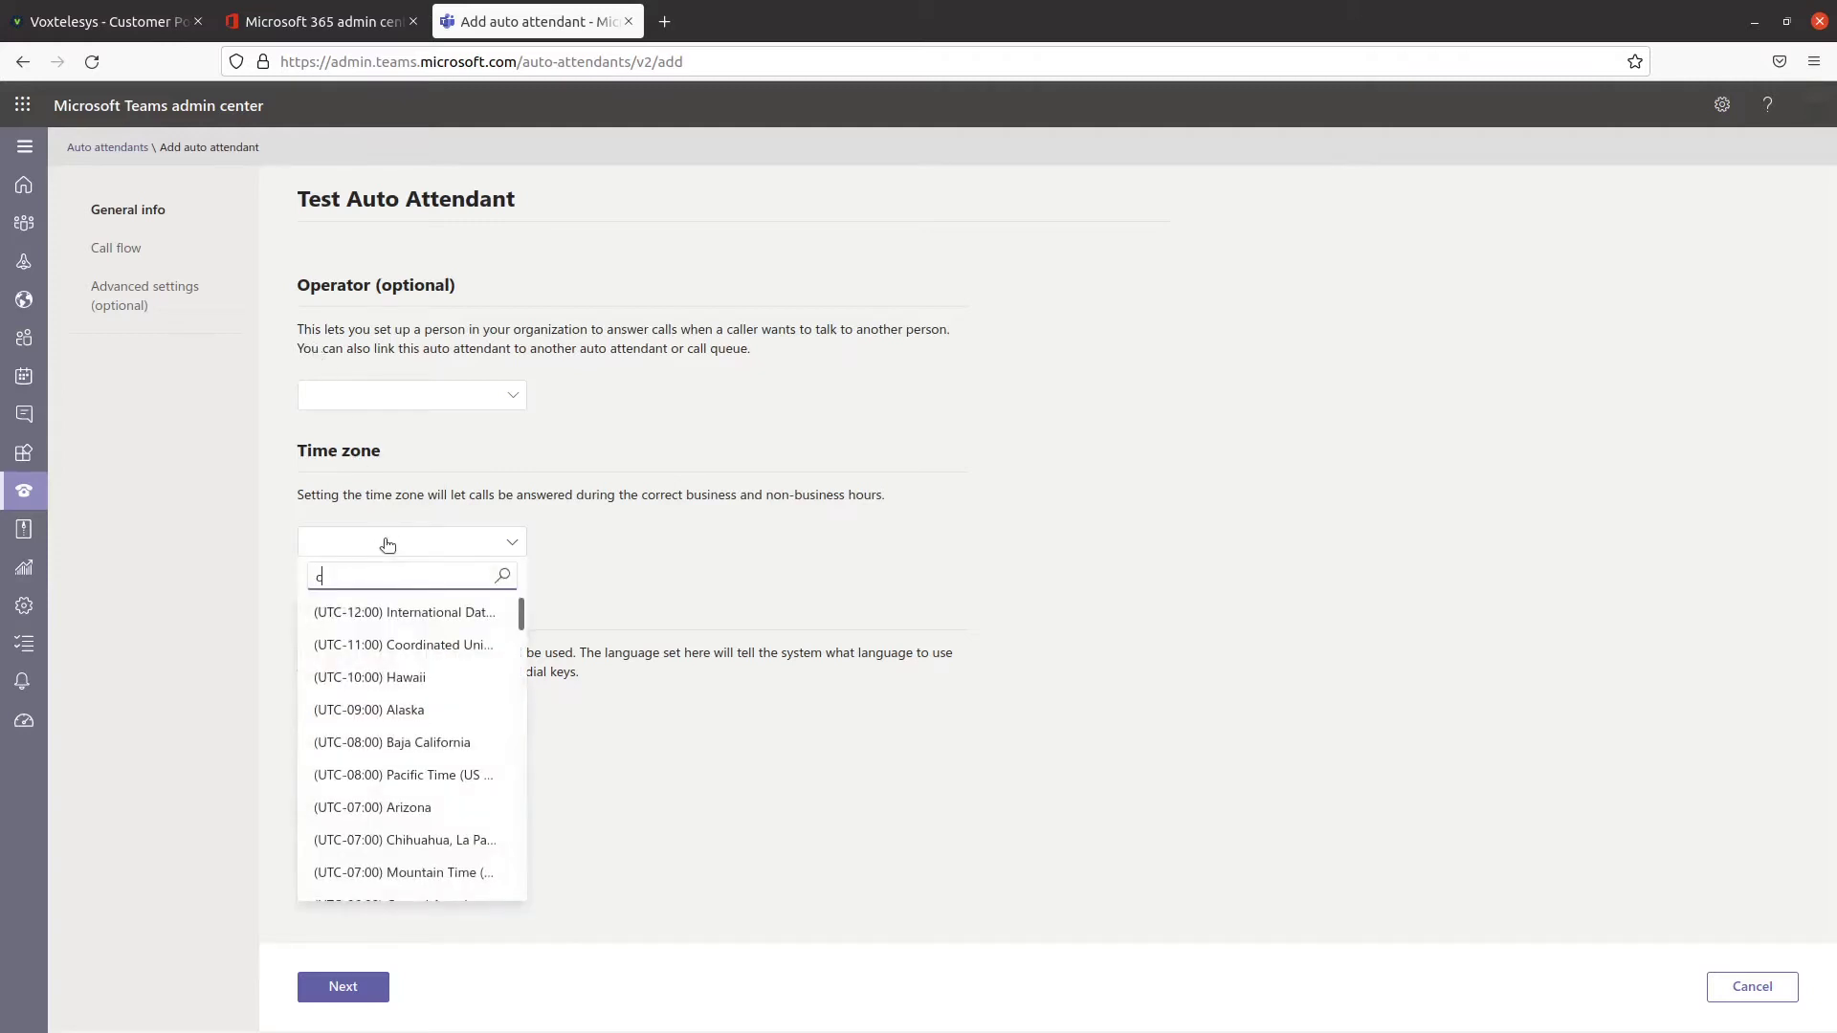
pyautogui.write('entral')
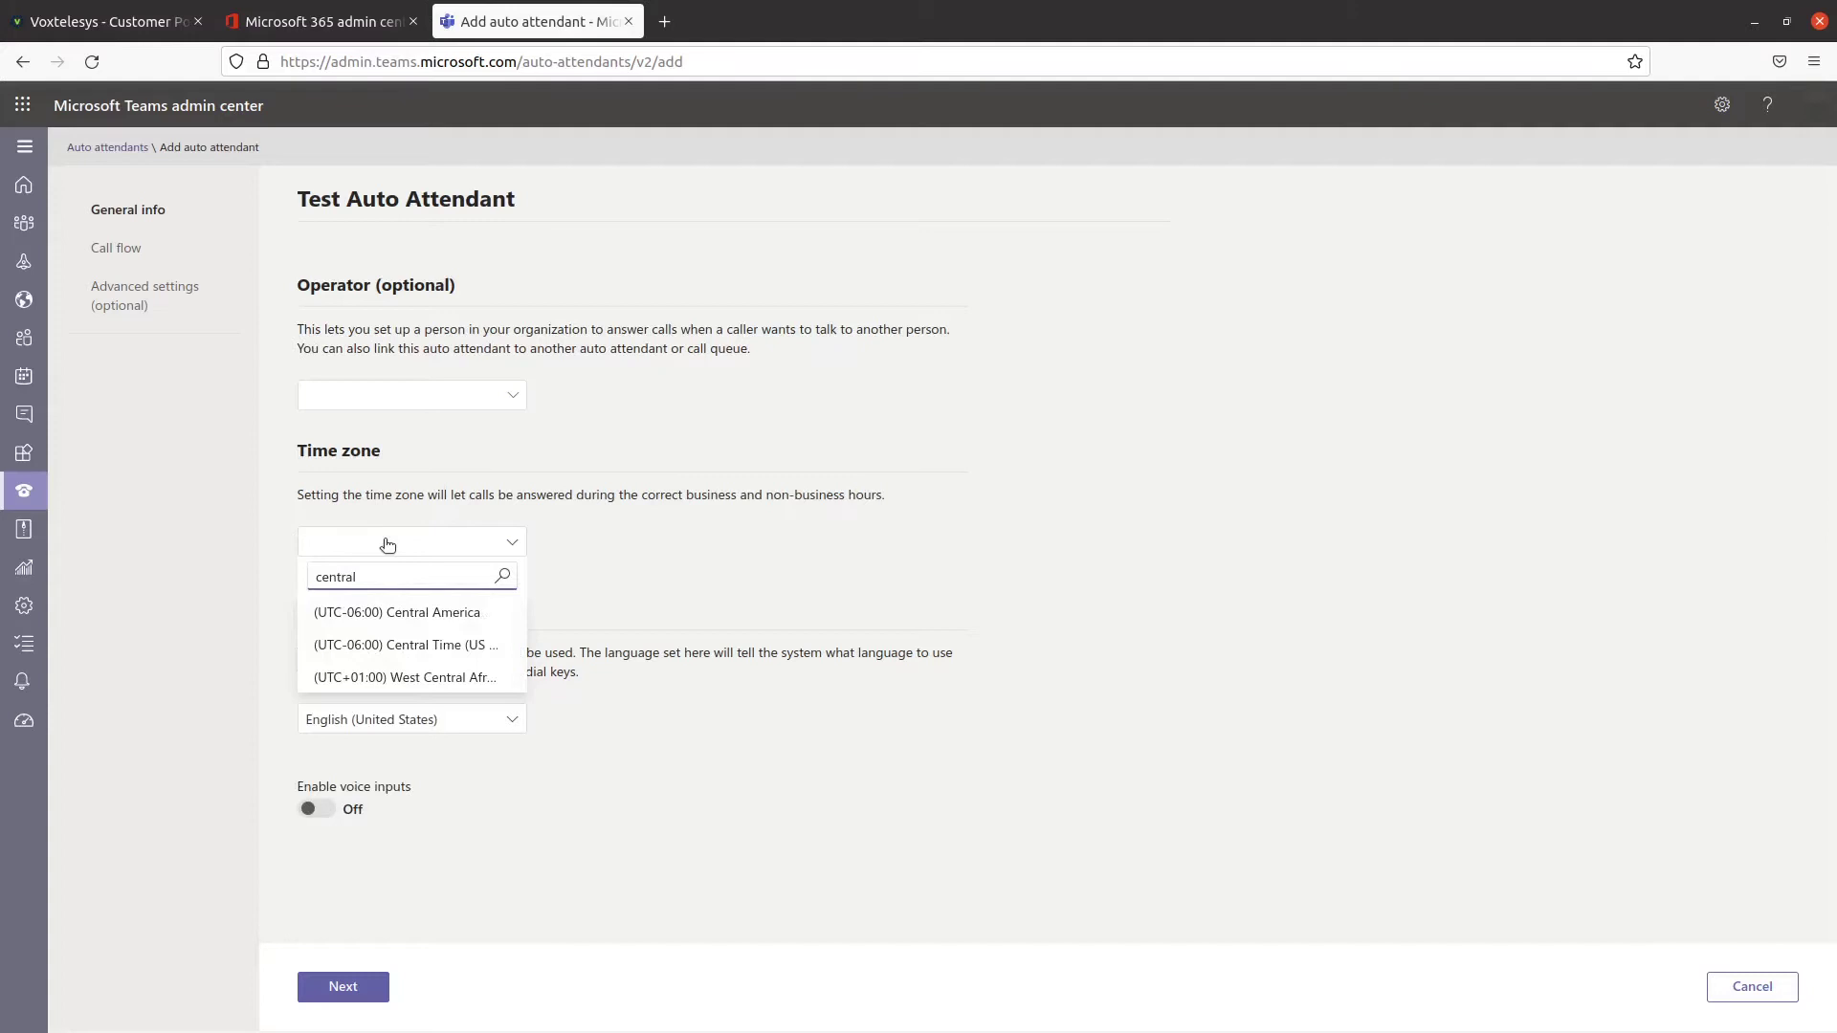
pyautogui.click(426, 645)
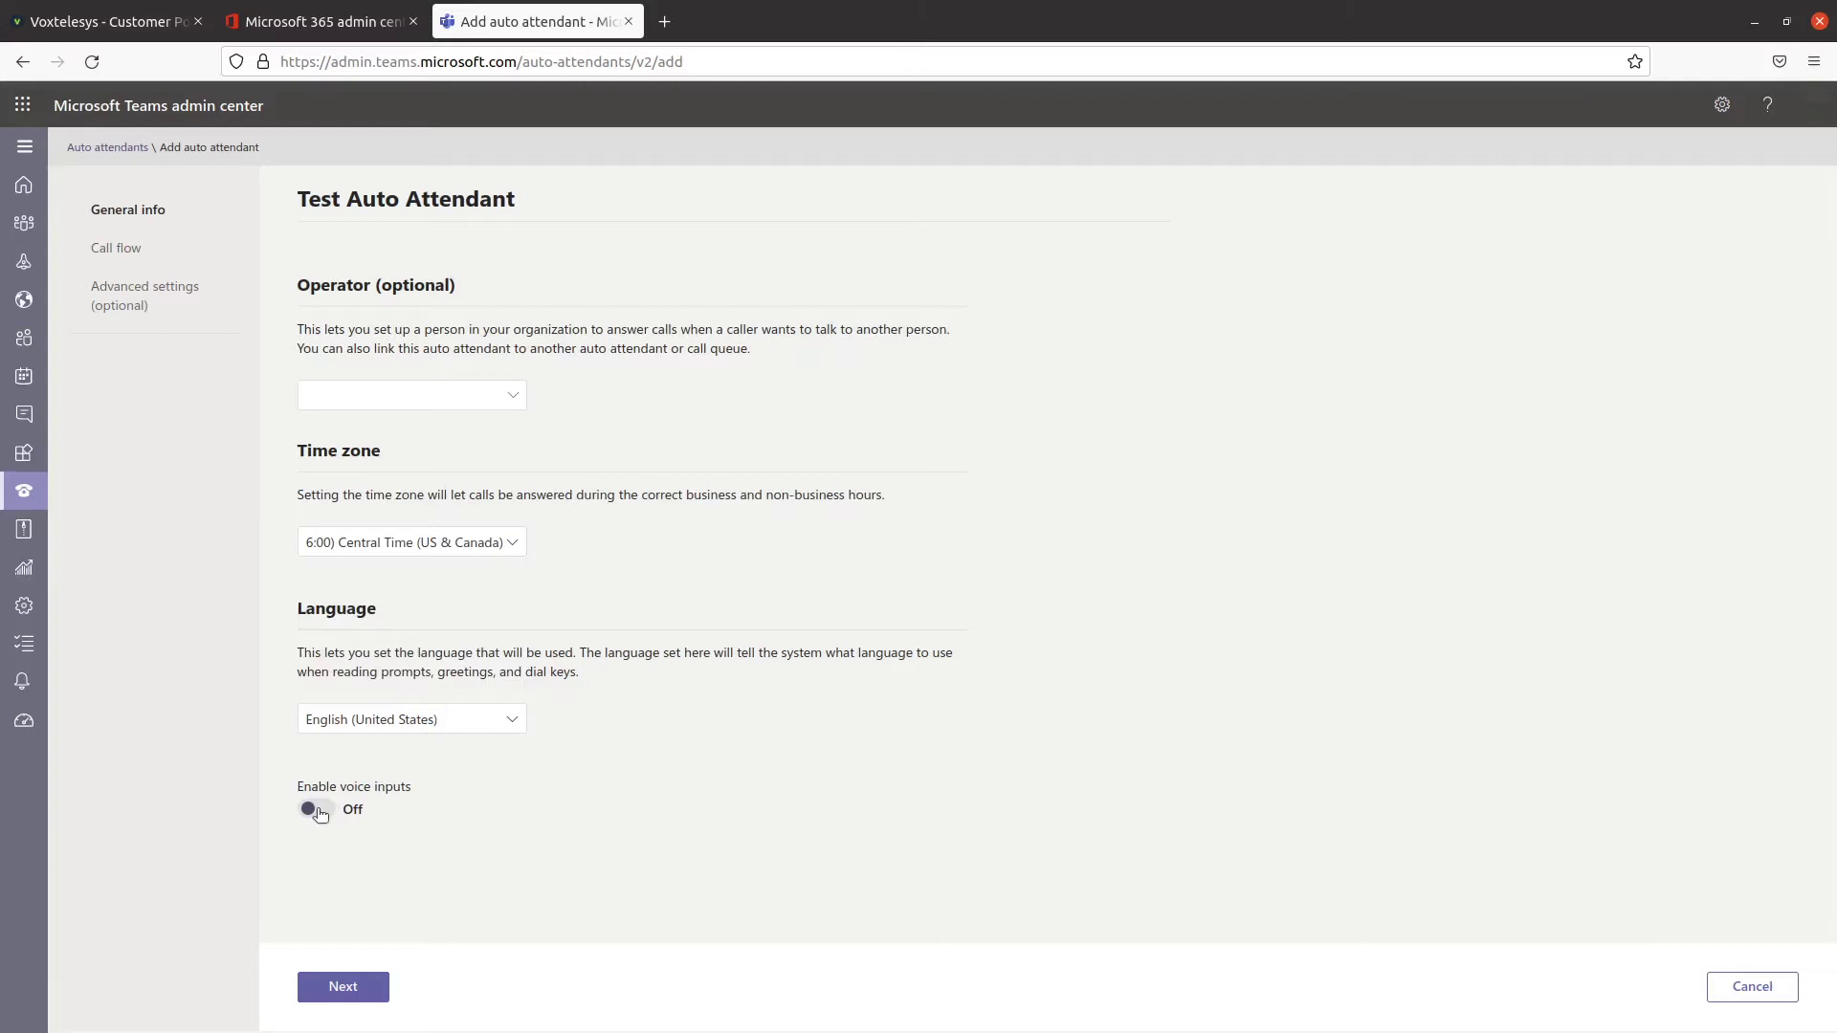
pyautogui.click(321, 810)
pyautogui.click(368, 988)
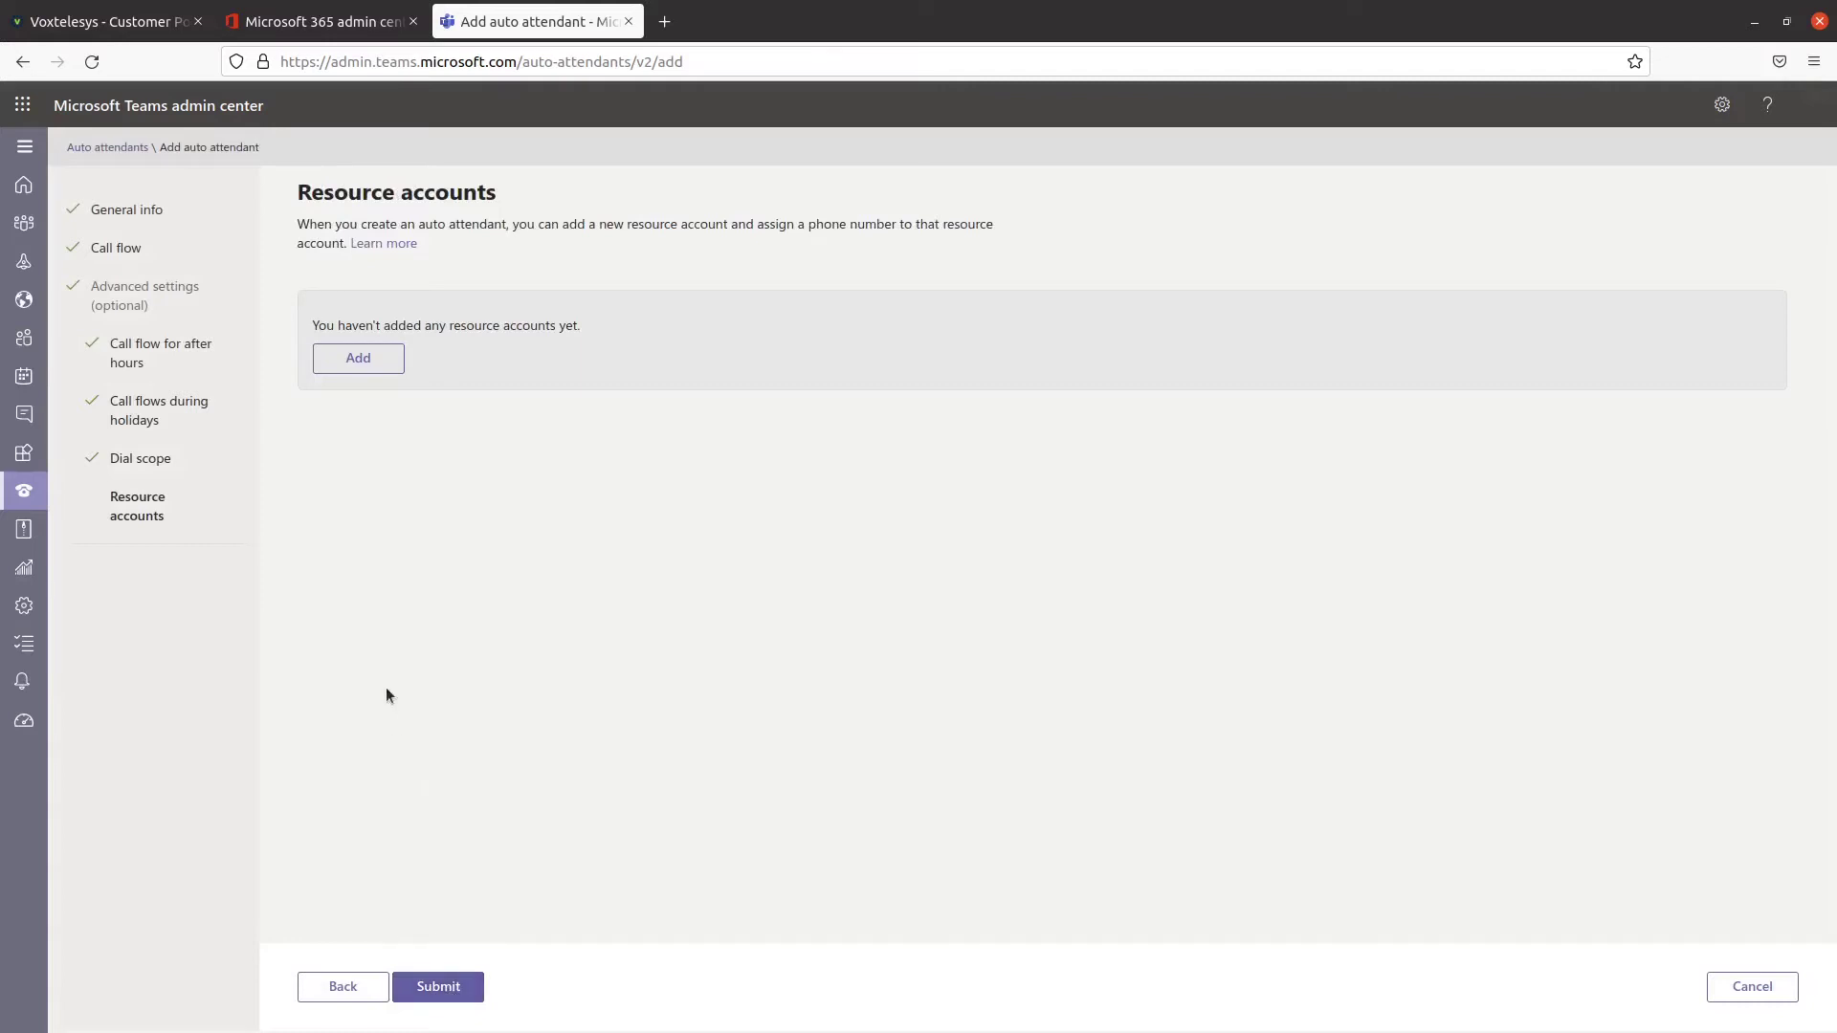
# - Attach Resource Account Test as the resource account and submit the auto attendant
pyautogui.click(356, 359)
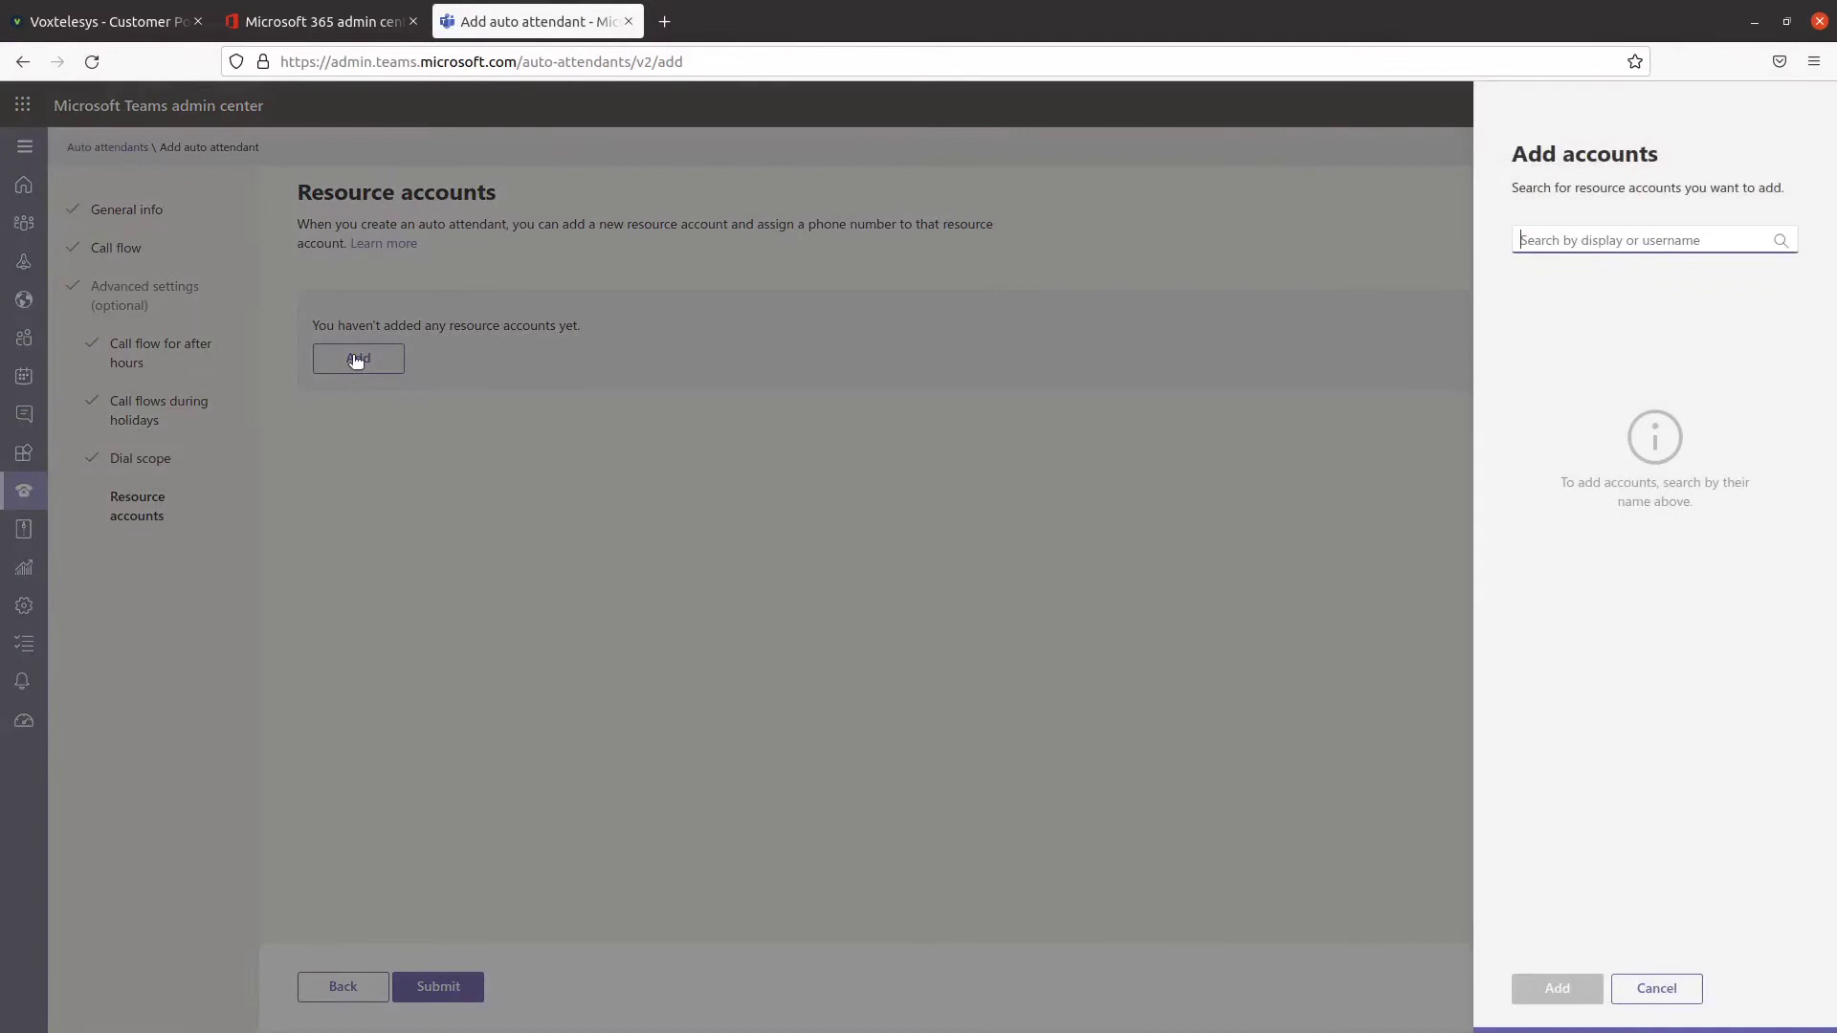
pyautogui.write('Resource Account')
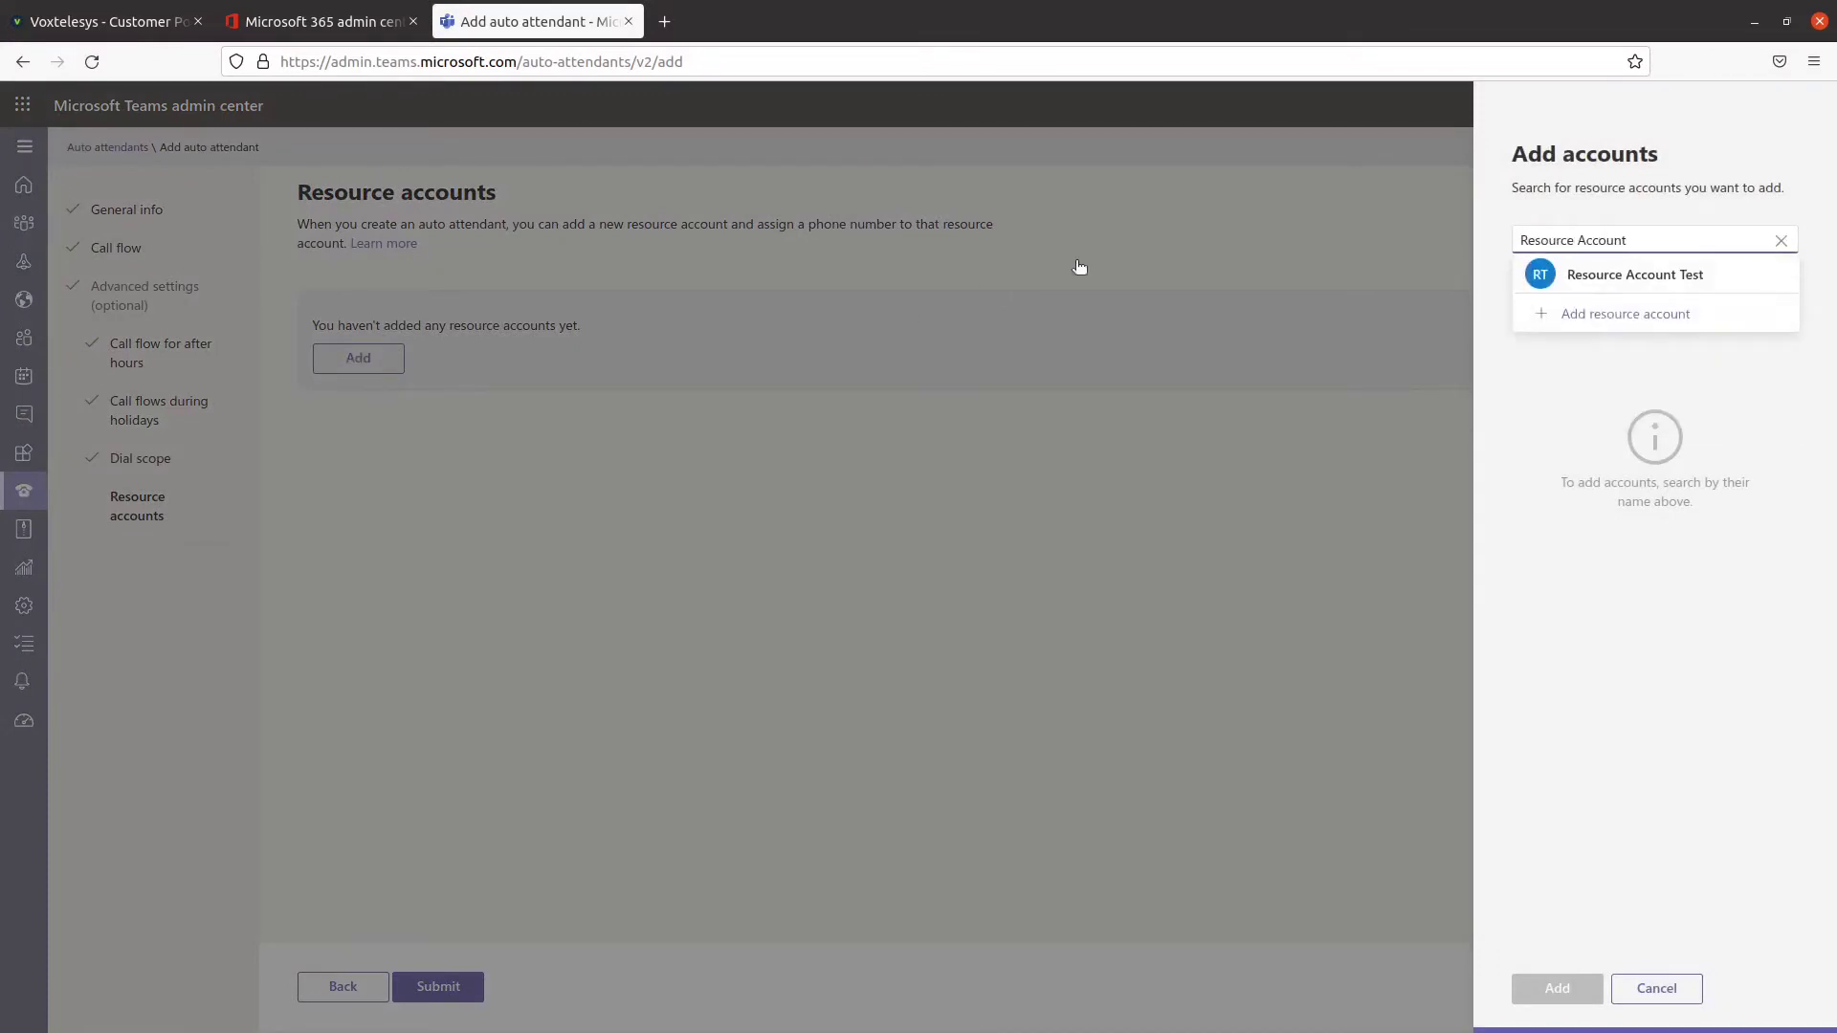
pyautogui.moveTo(1537, 278)
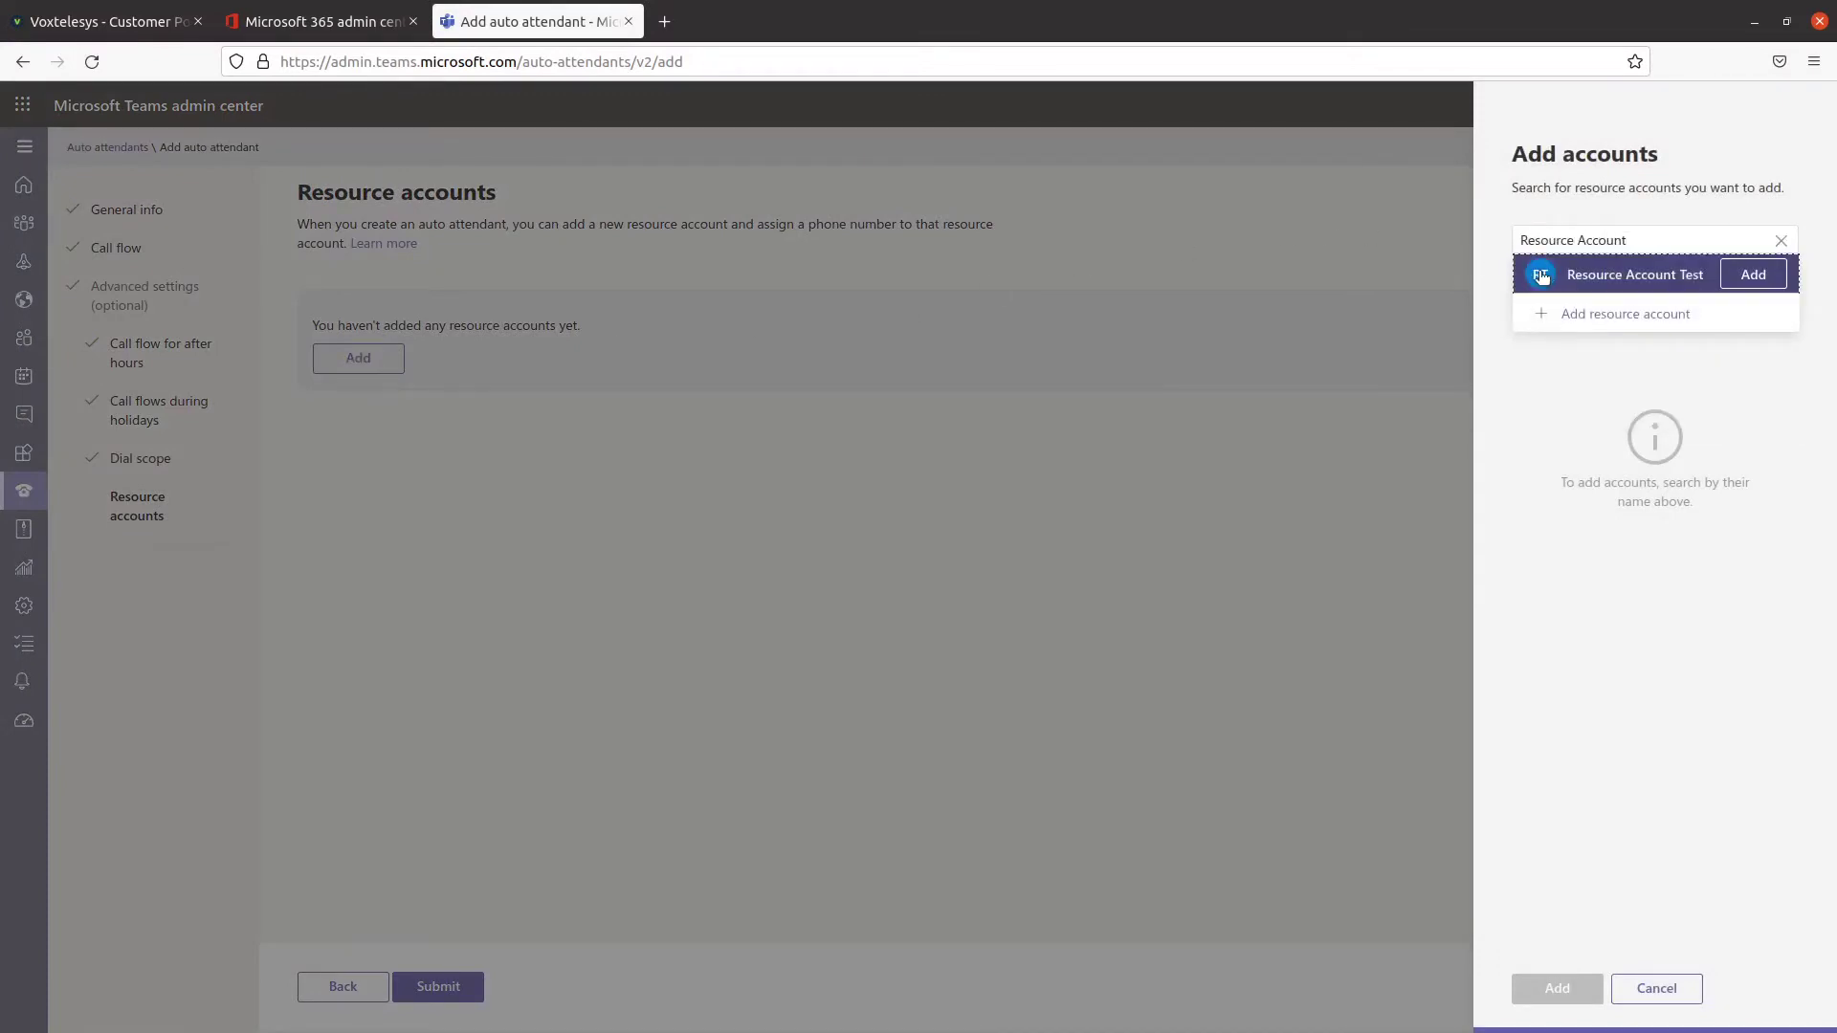
pyautogui.click(1750, 275)
pyautogui.click(1548, 993)
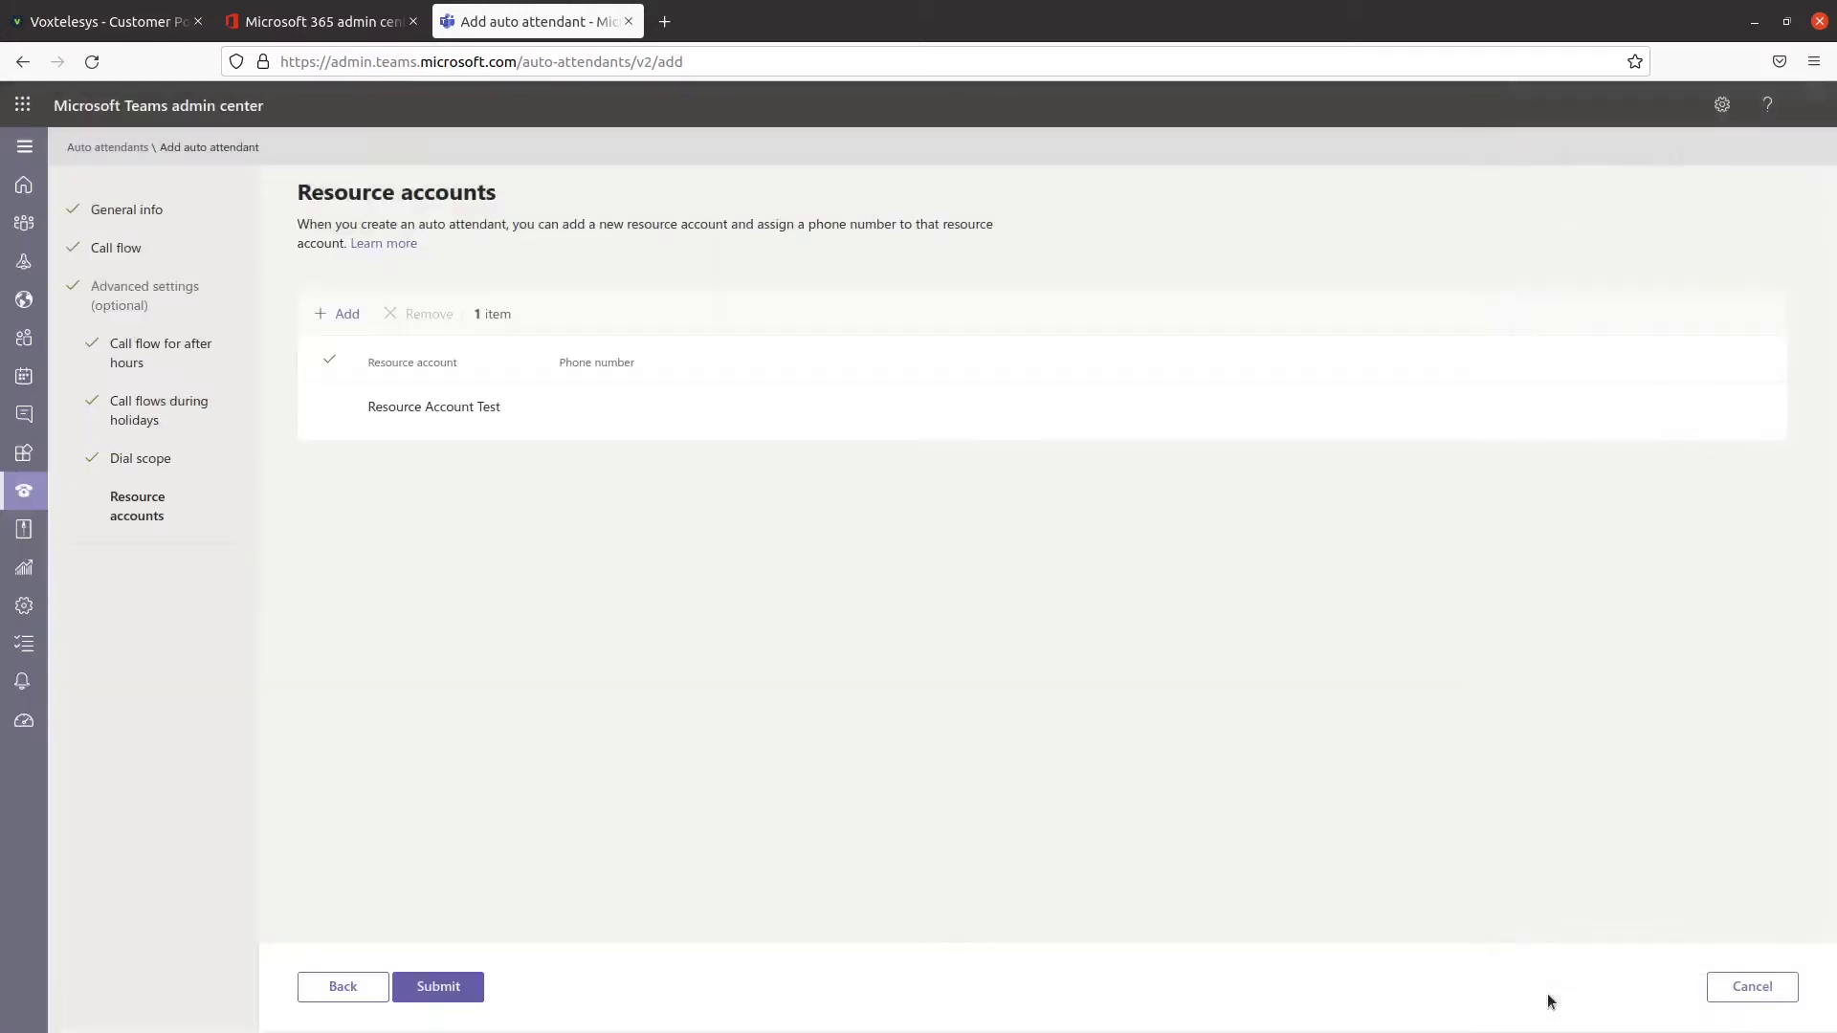
pyautogui.click(445, 988)
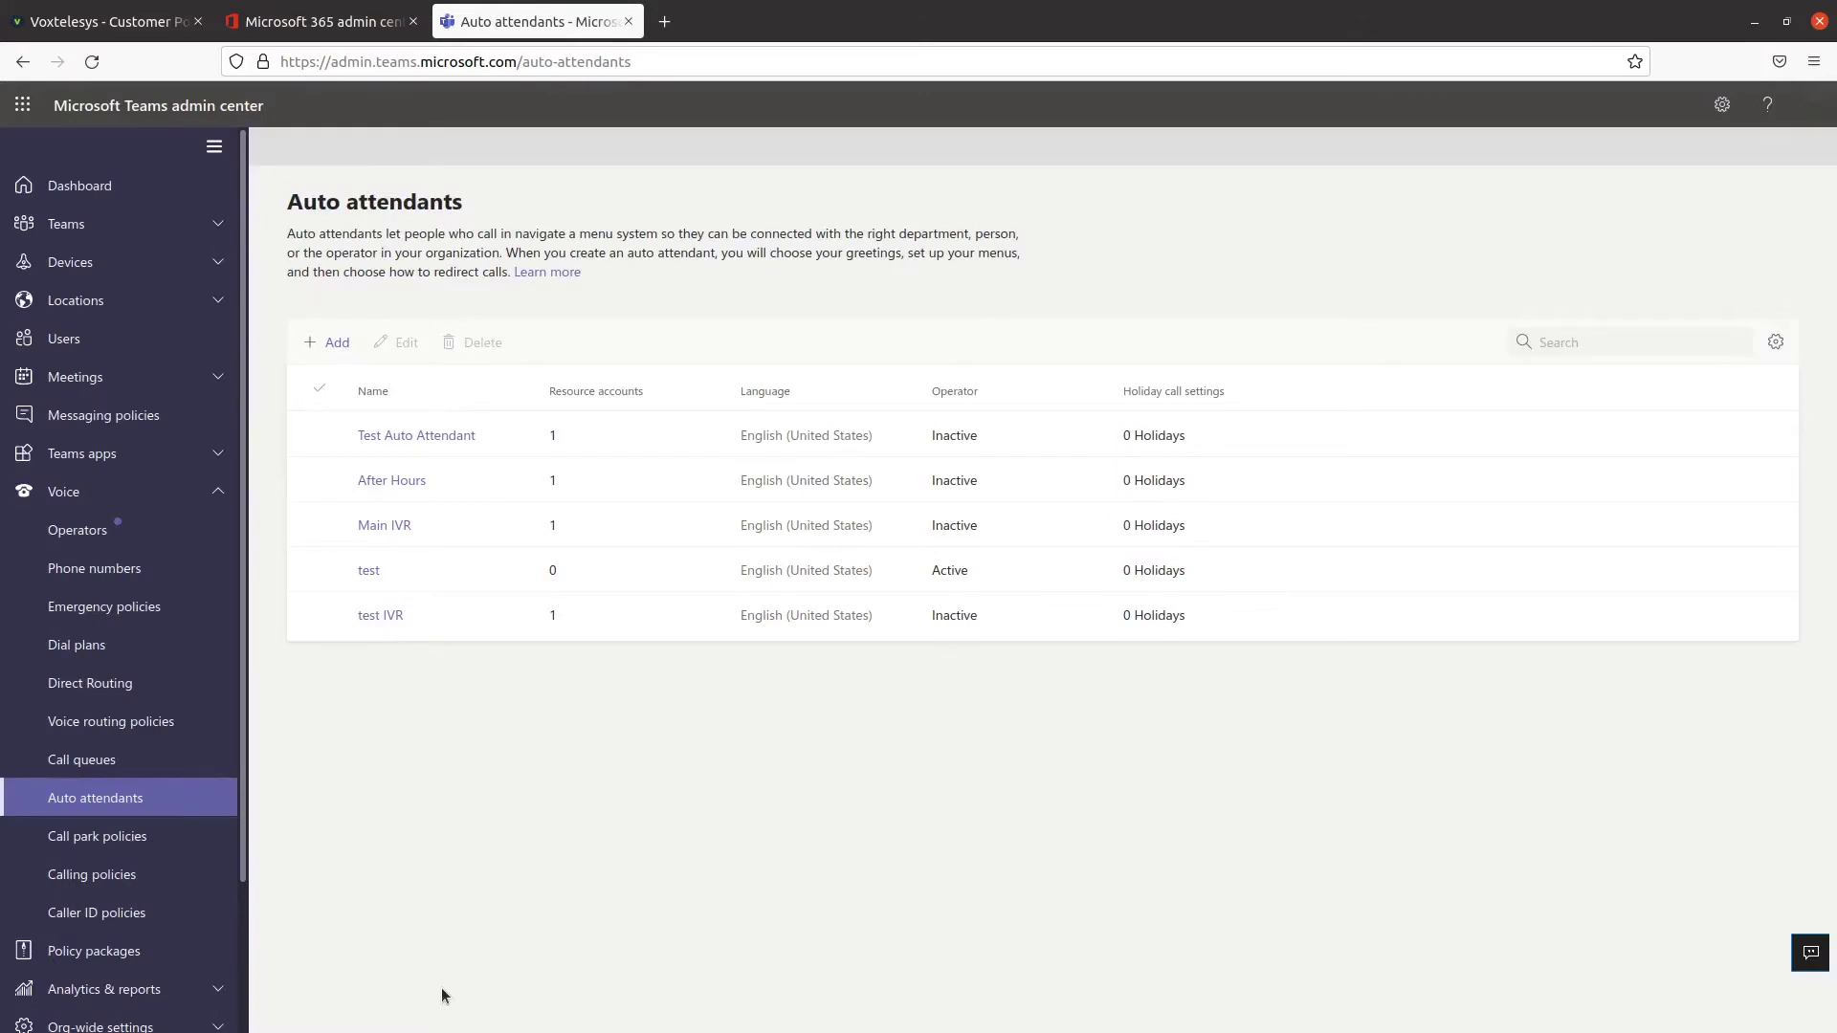
# - Begin a second auto attendant, Auto Attendant Test, and advance to its Call flow step
pyautogui.click(326, 342)
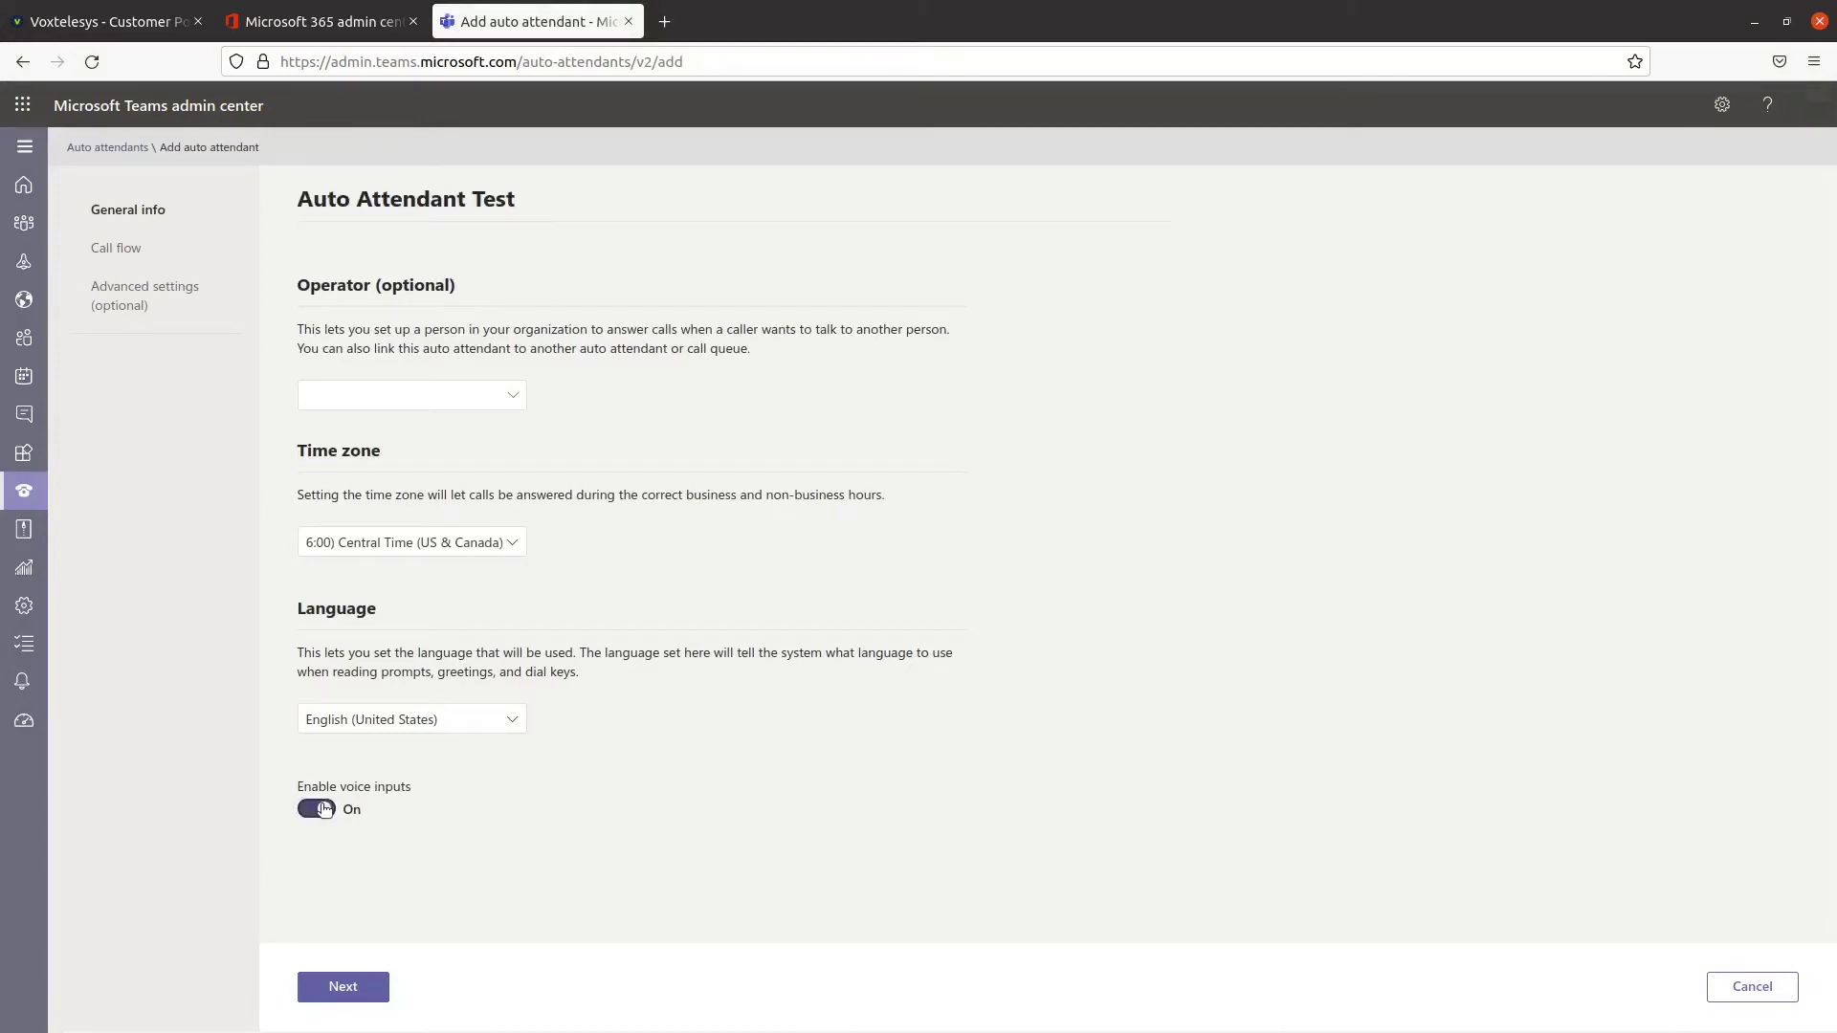
pyautogui.click(333, 989)
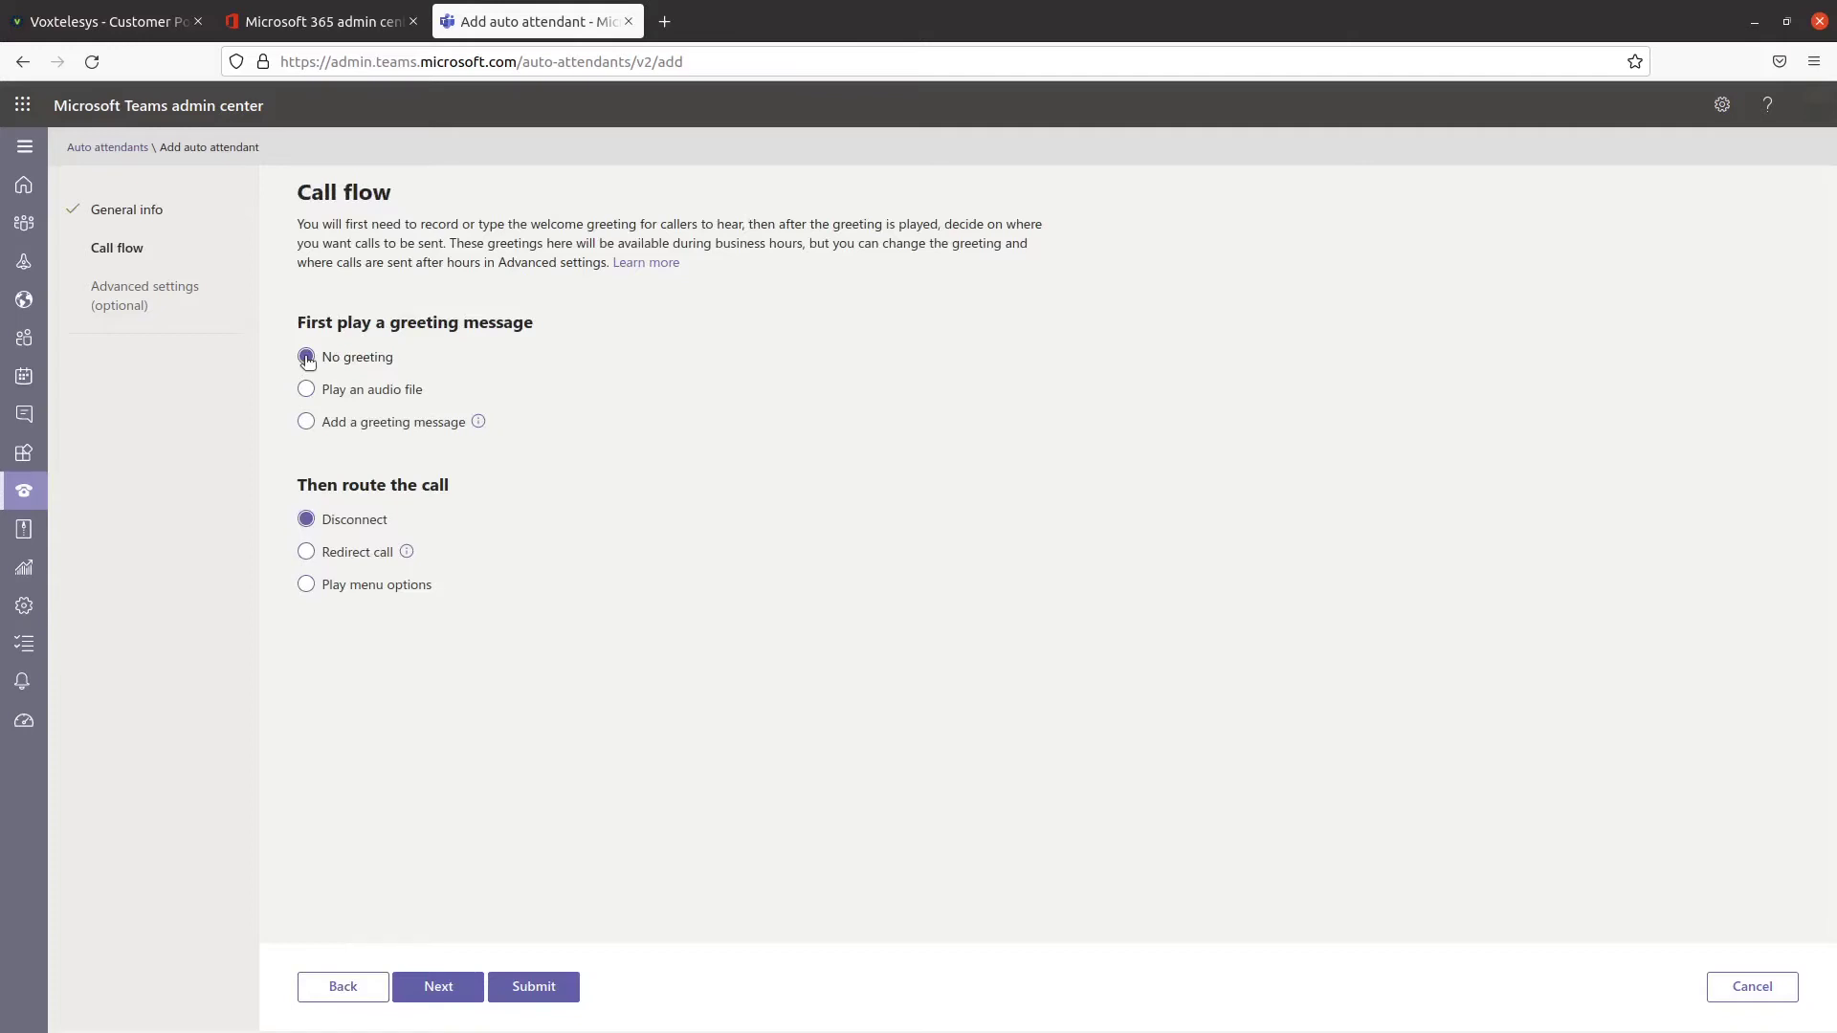
# - Route calls to Play menu options with the typed greeting 'This is a test message'
pyautogui.click(306, 584)
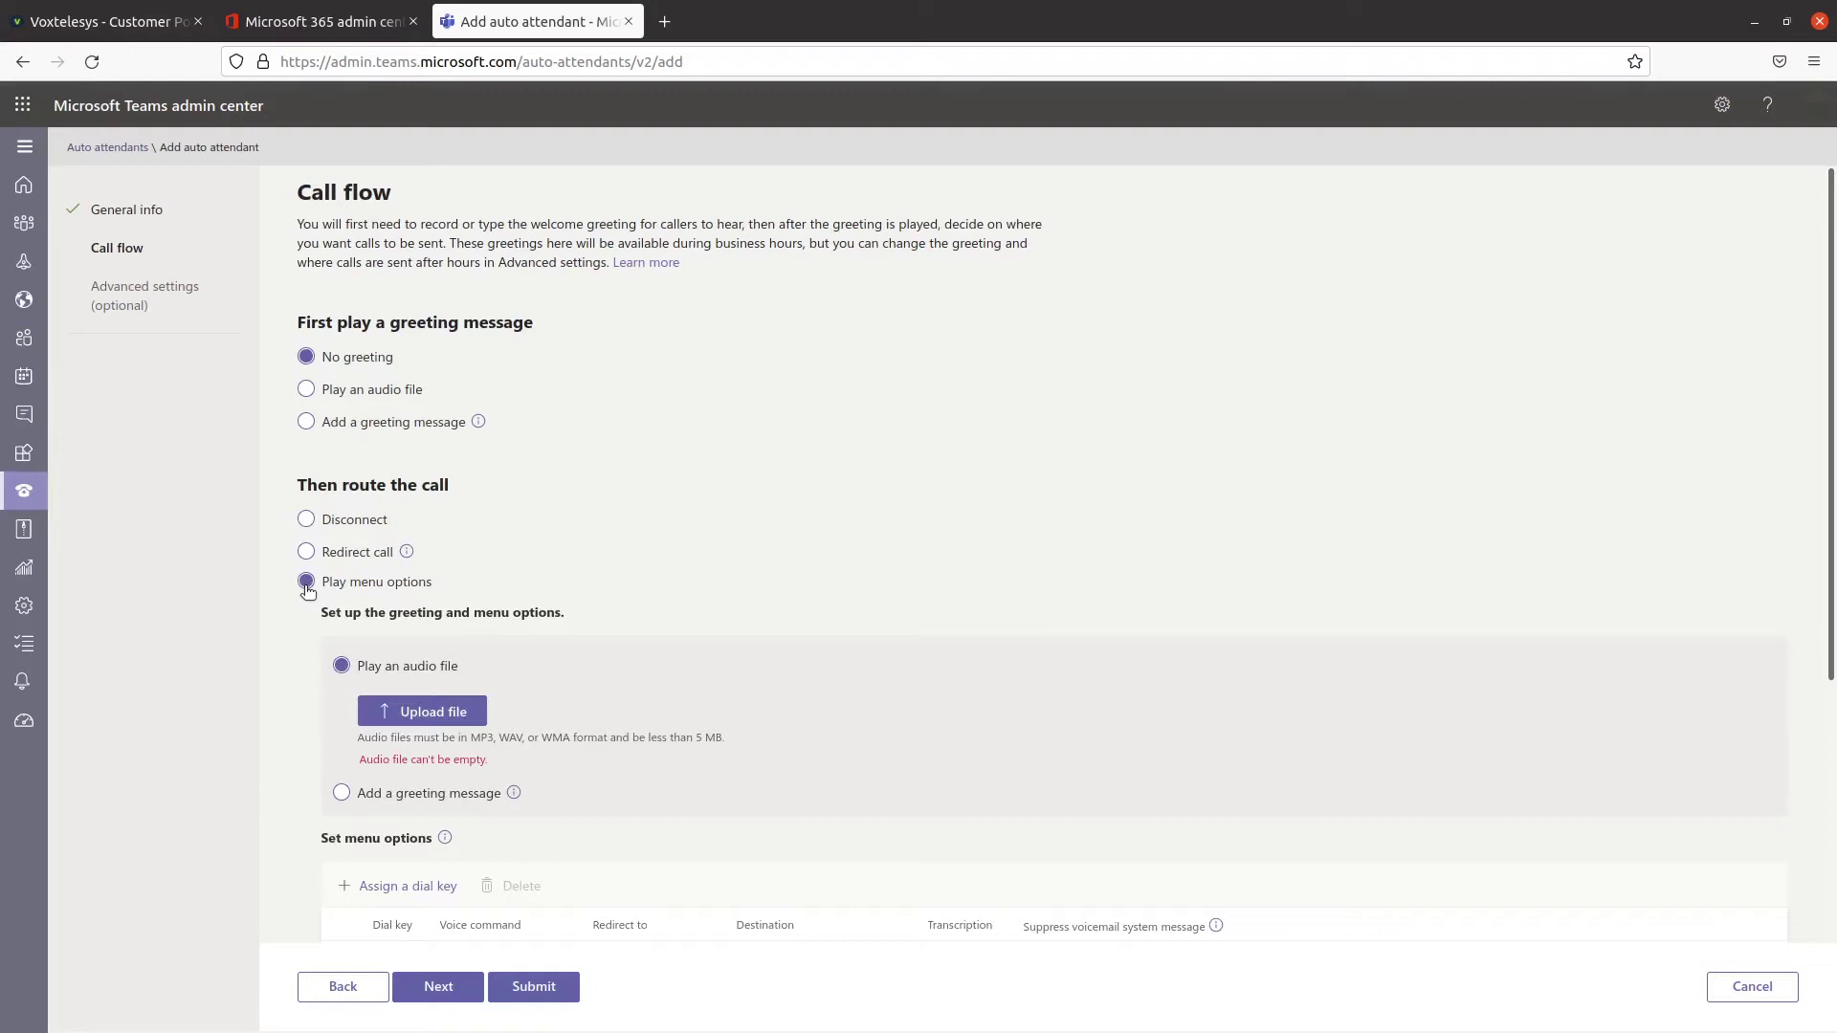
pyautogui.scroll(-2, 315, 581)
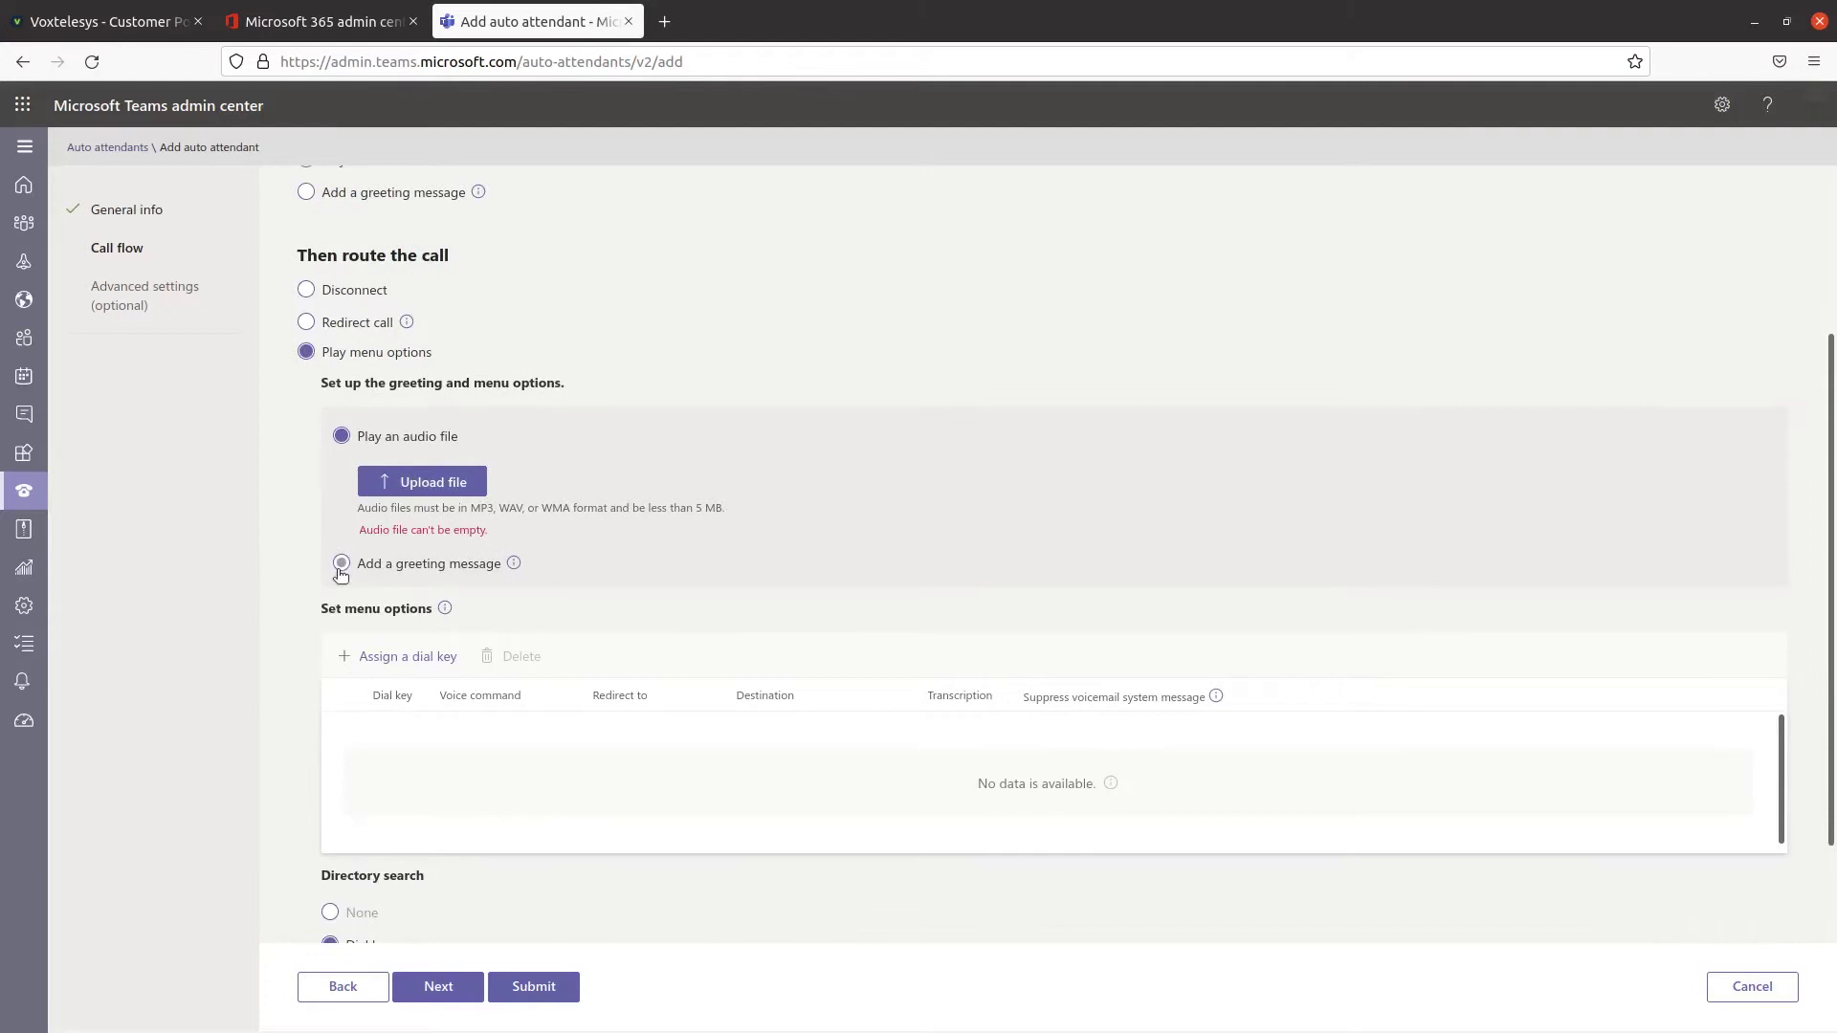
pyautogui.click(341, 564)
pyautogui.write('This is a test message.')
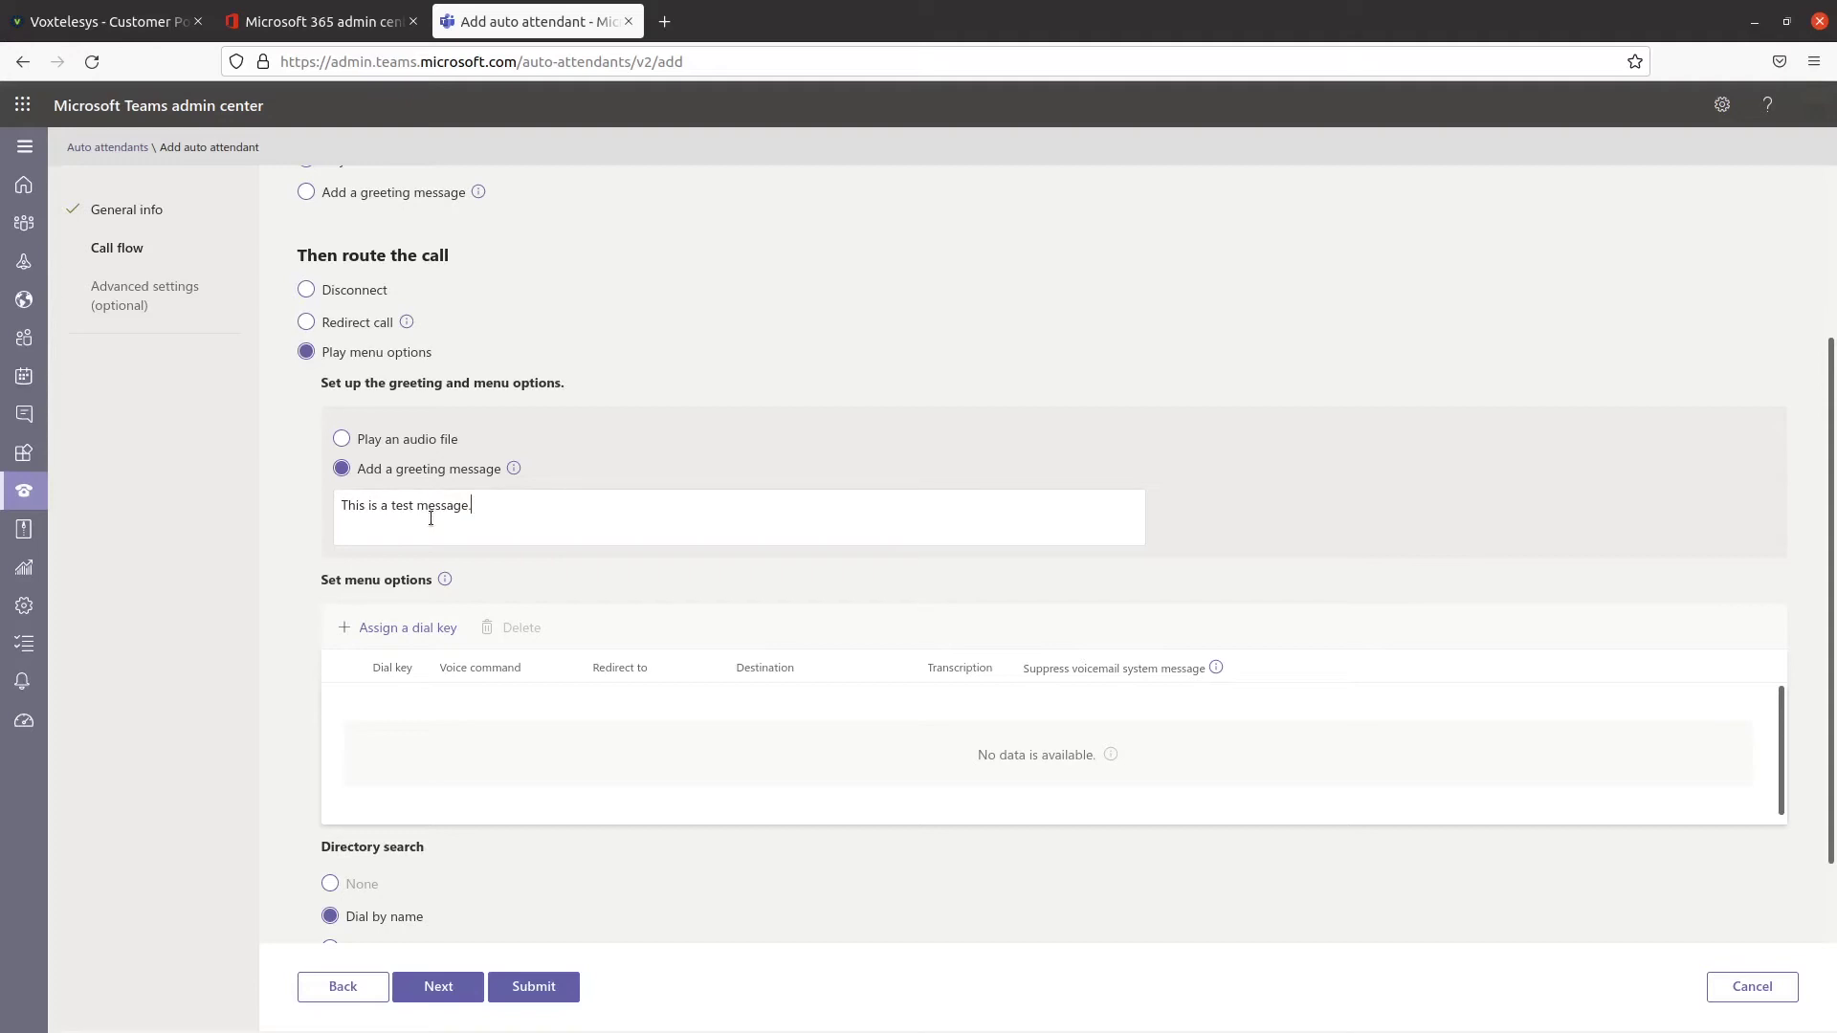
# - Assign dial key 1 with voice command 'Hello' redirecting to Voice app, searching 'Resource Account' as destination
pyautogui.click(350, 636)
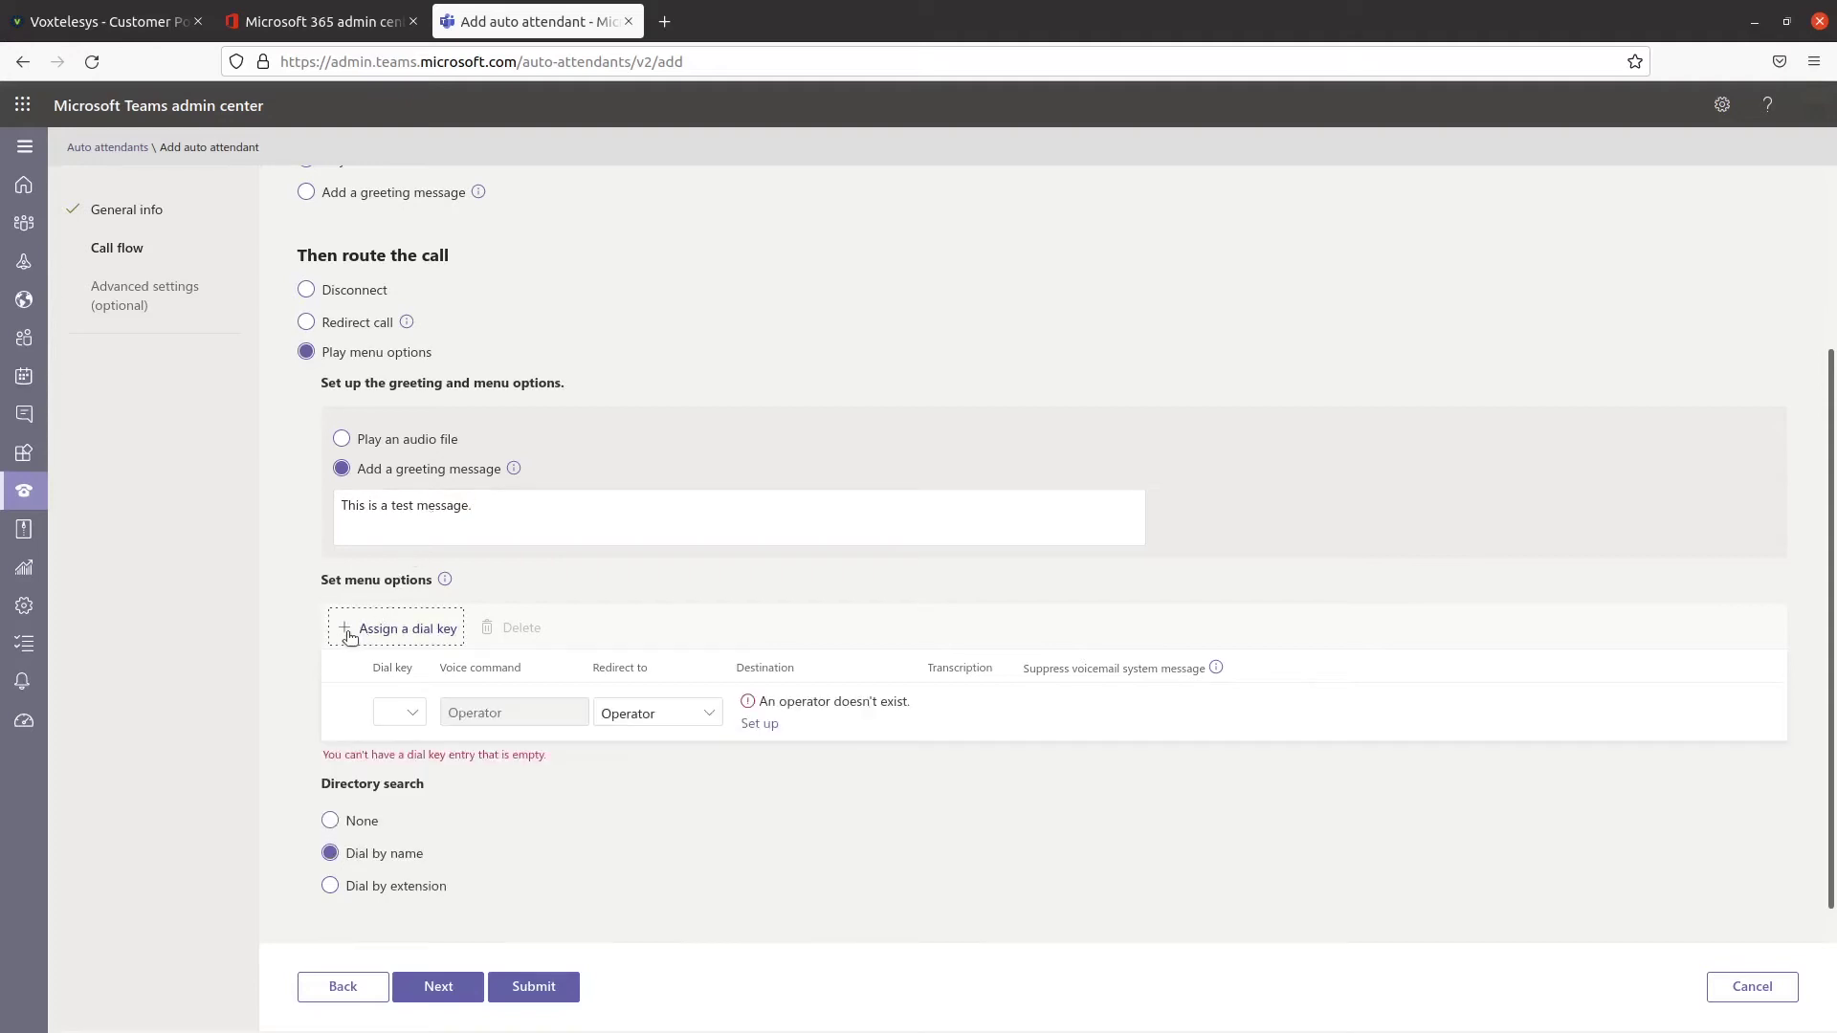
pyautogui.click(413, 714)
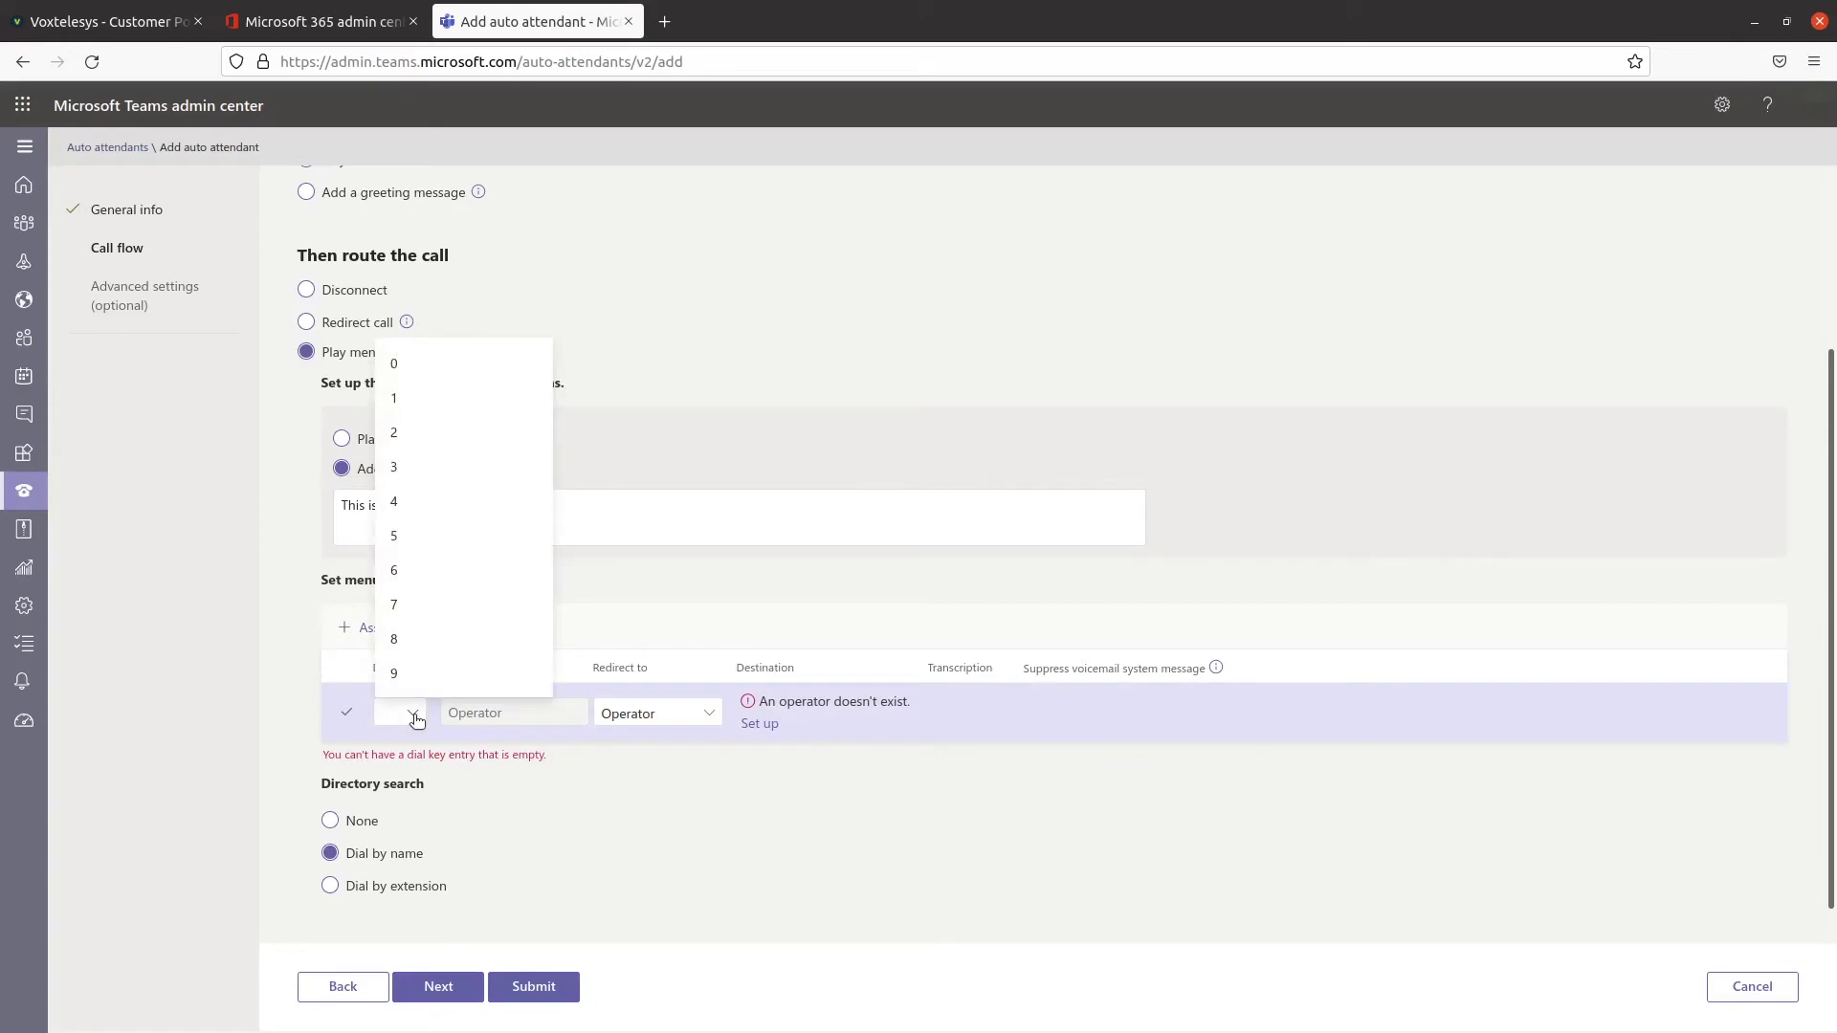
pyautogui.click(434, 401)
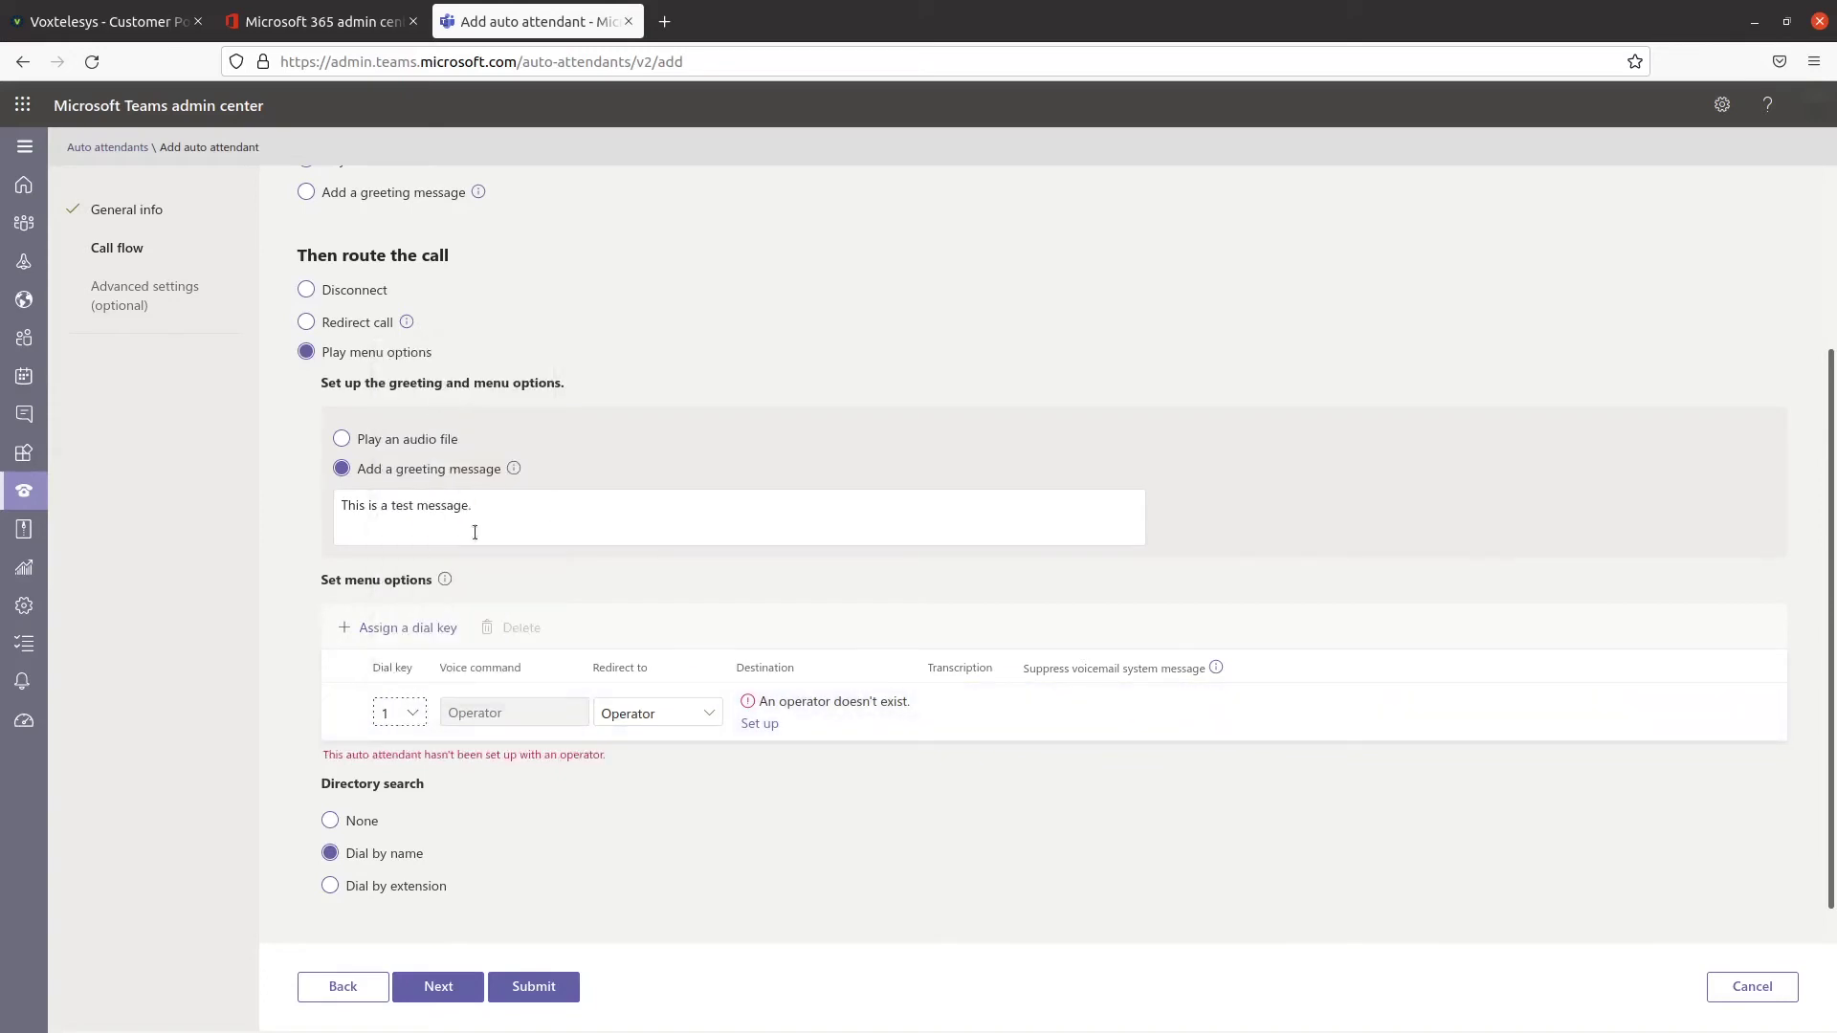
pyautogui.click(678, 718)
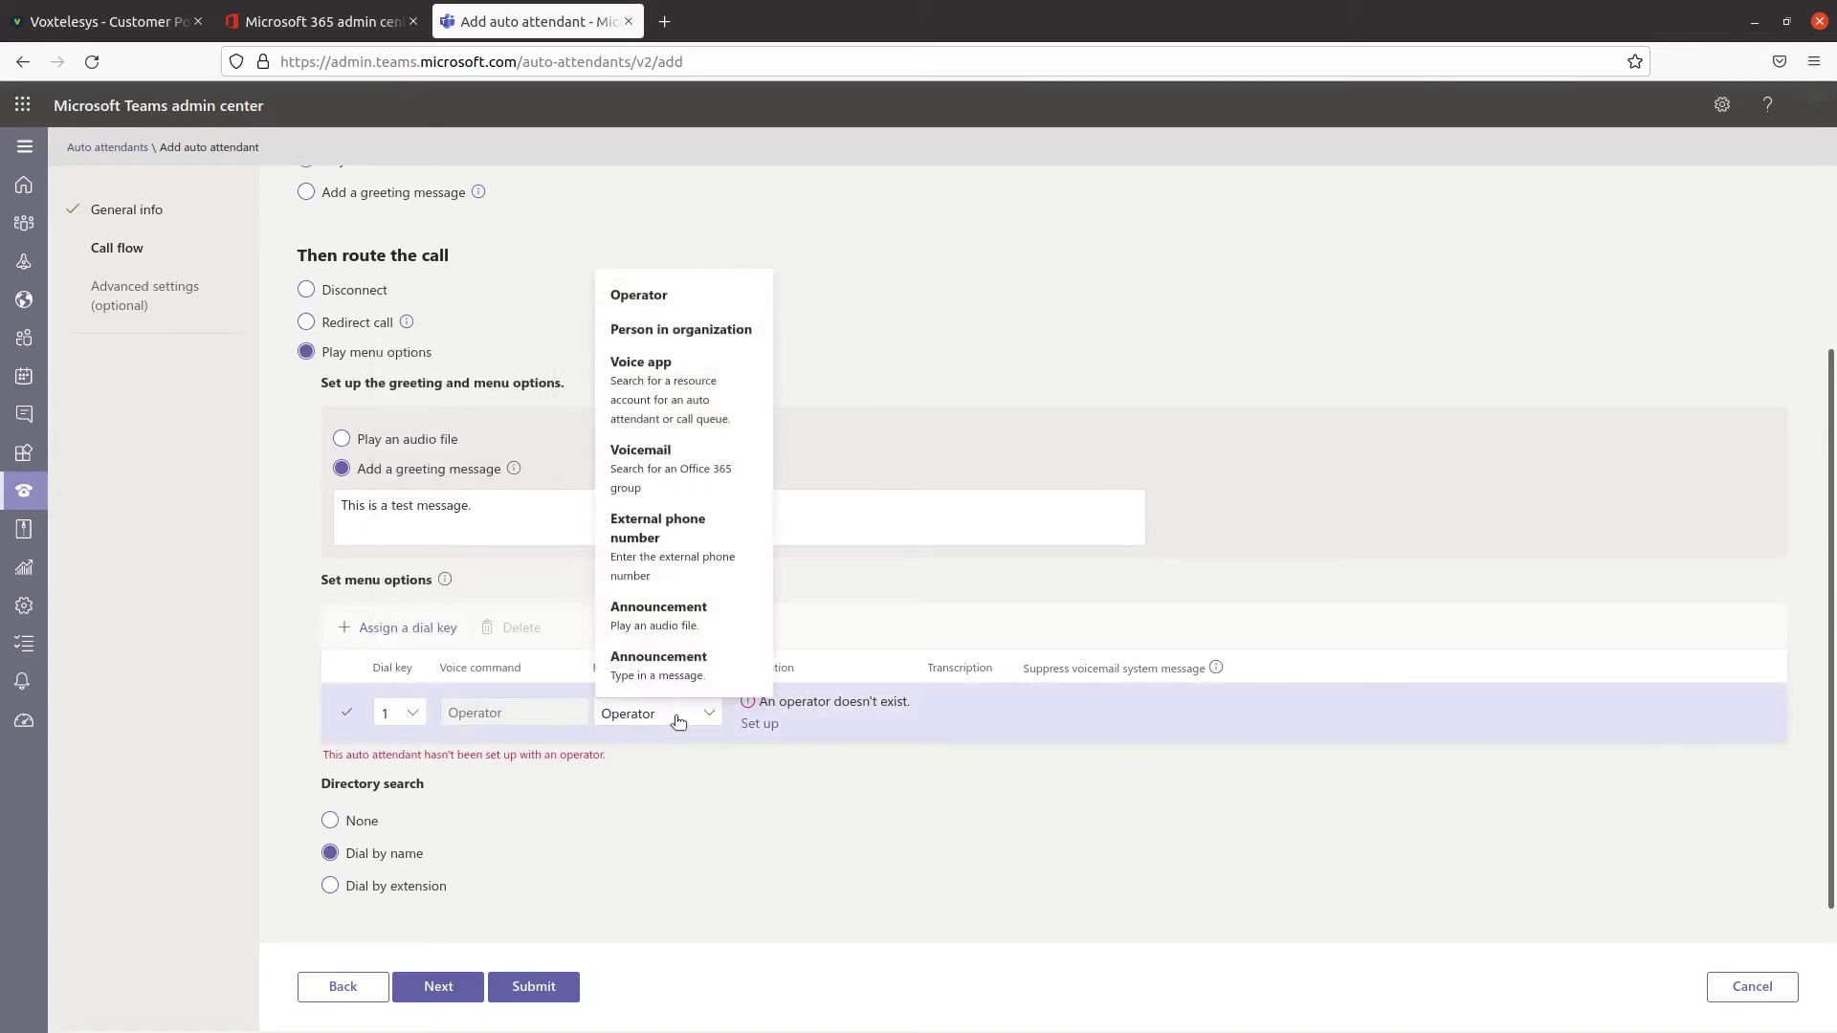
pyautogui.click(675, 402)
pyautogui.click(498, 708)
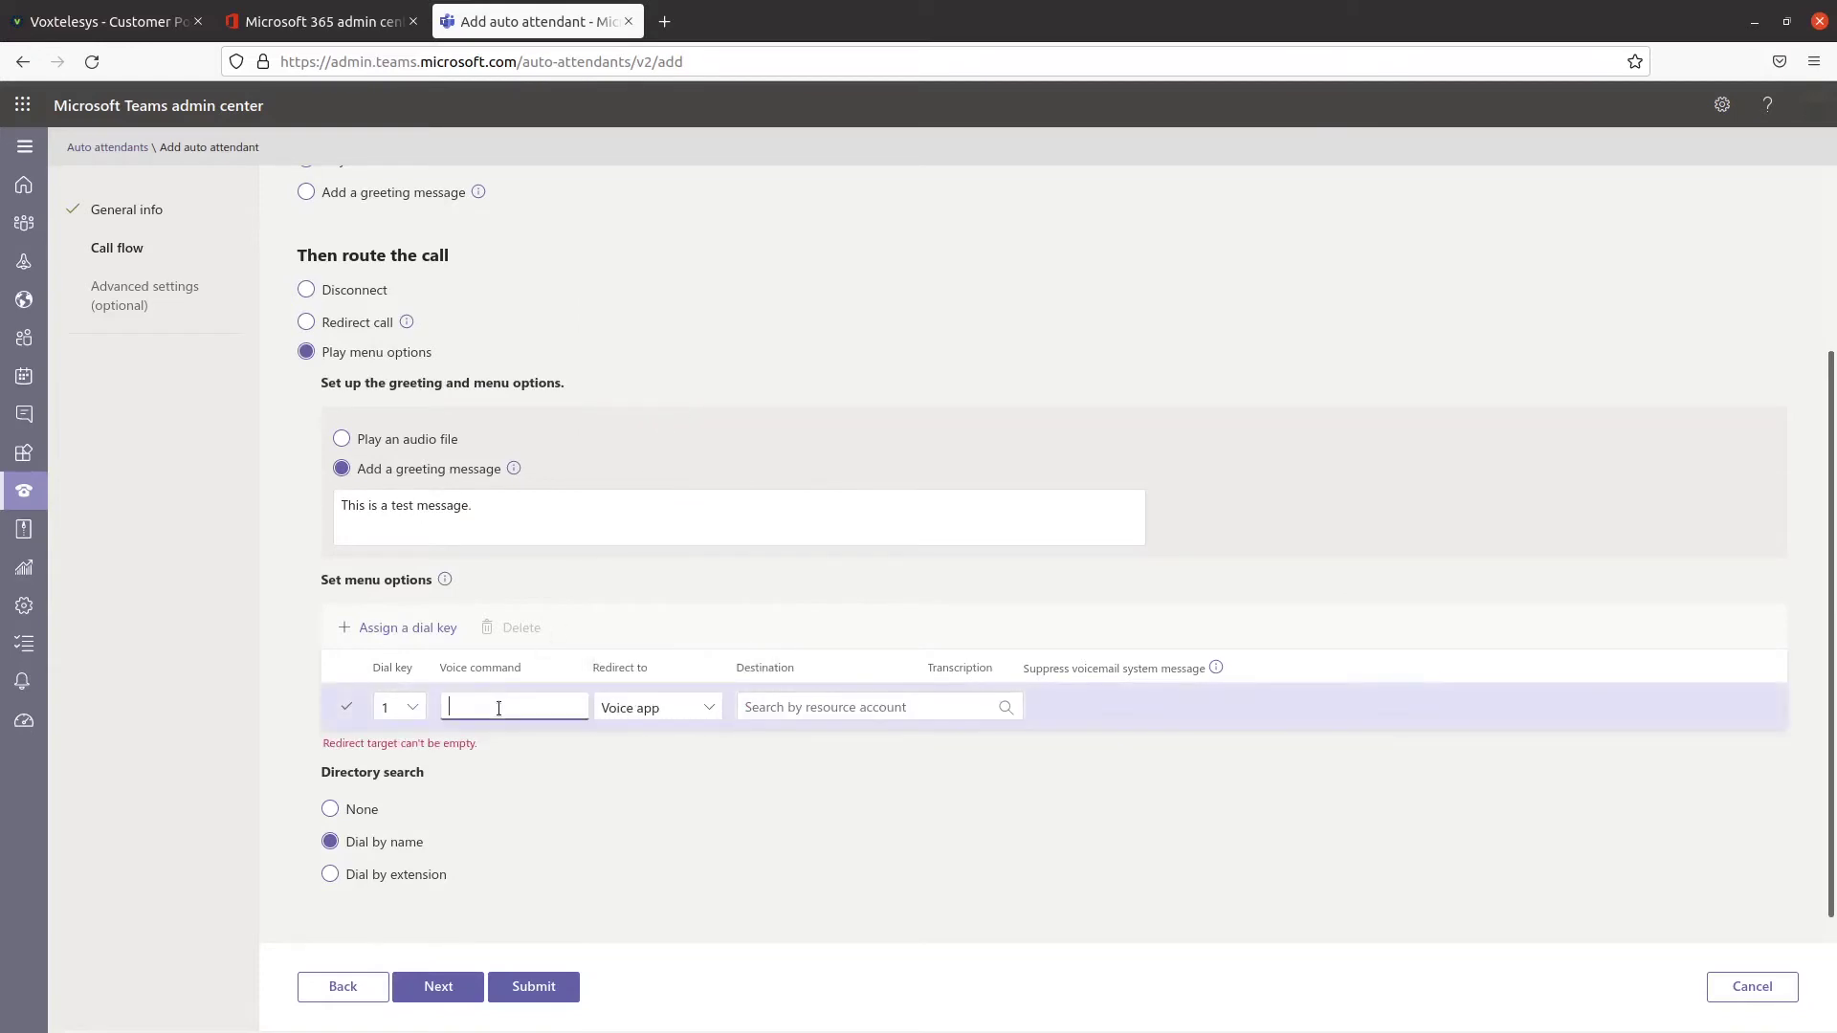
pyautogui.write('Hello')
pyautogui.click(865, 713)
pyautogui.write('Resou')
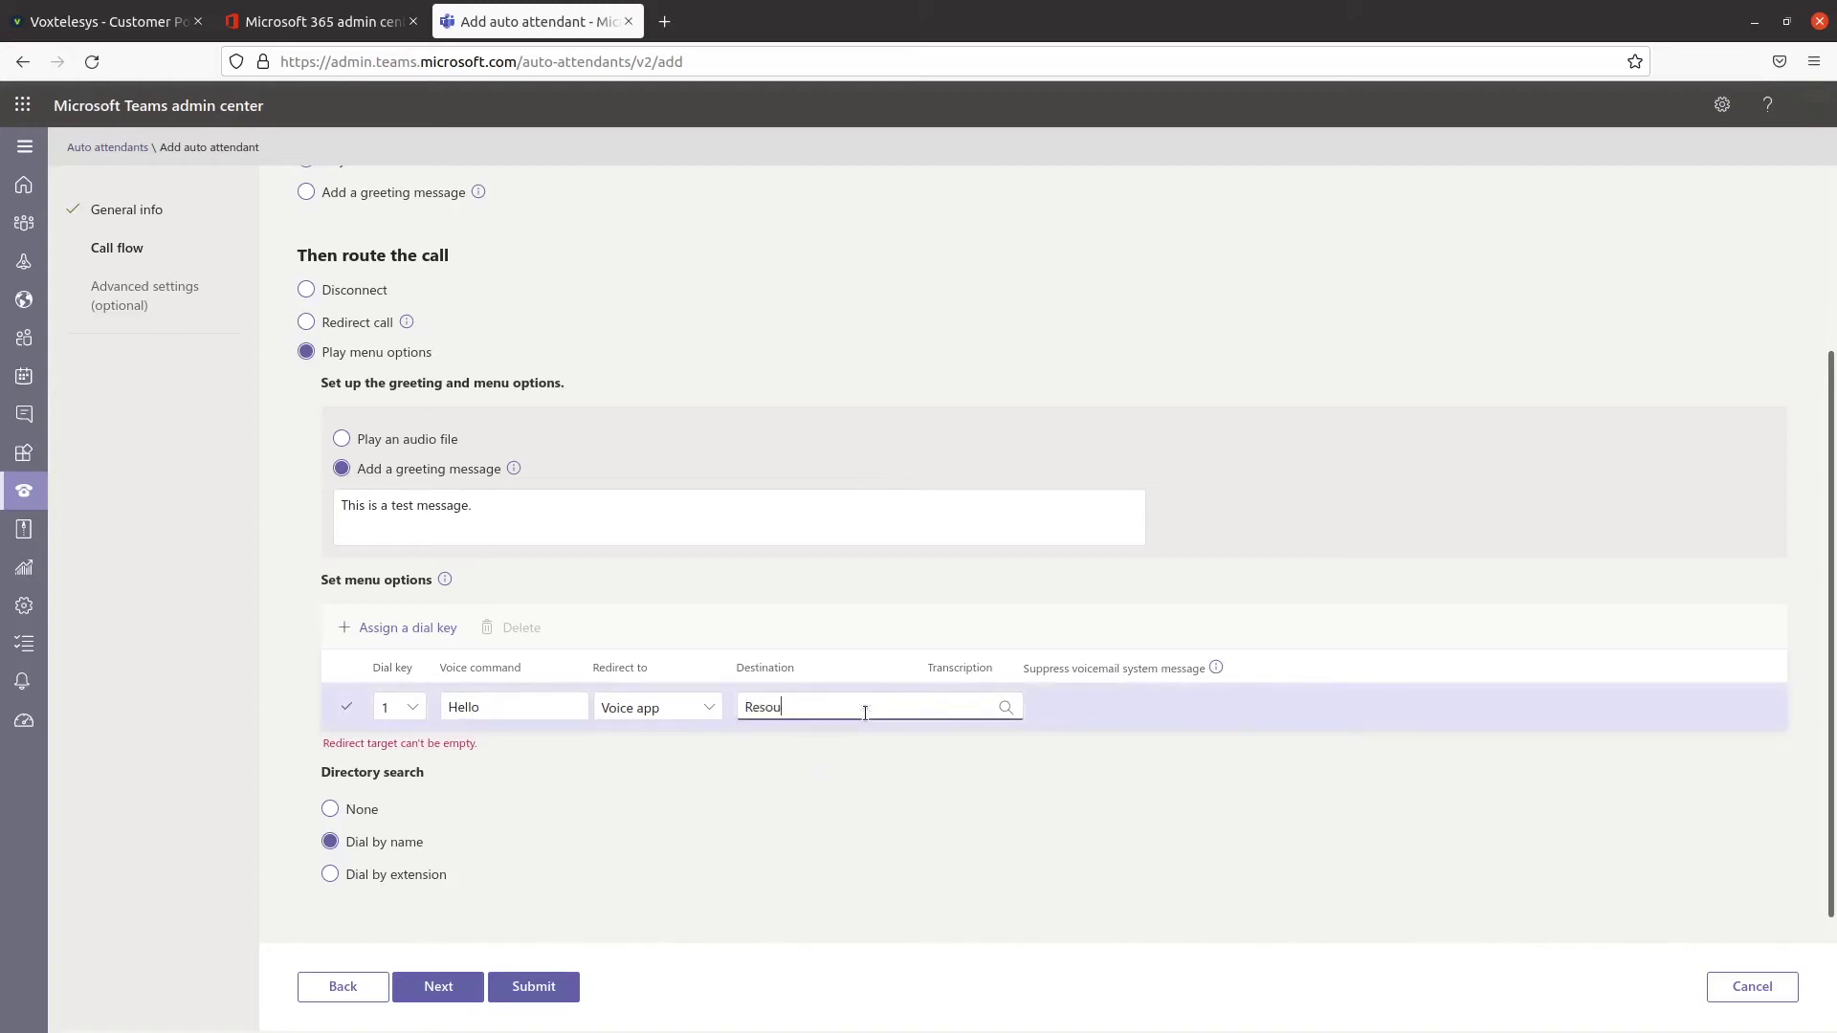
pyautogui.write('rce Account')
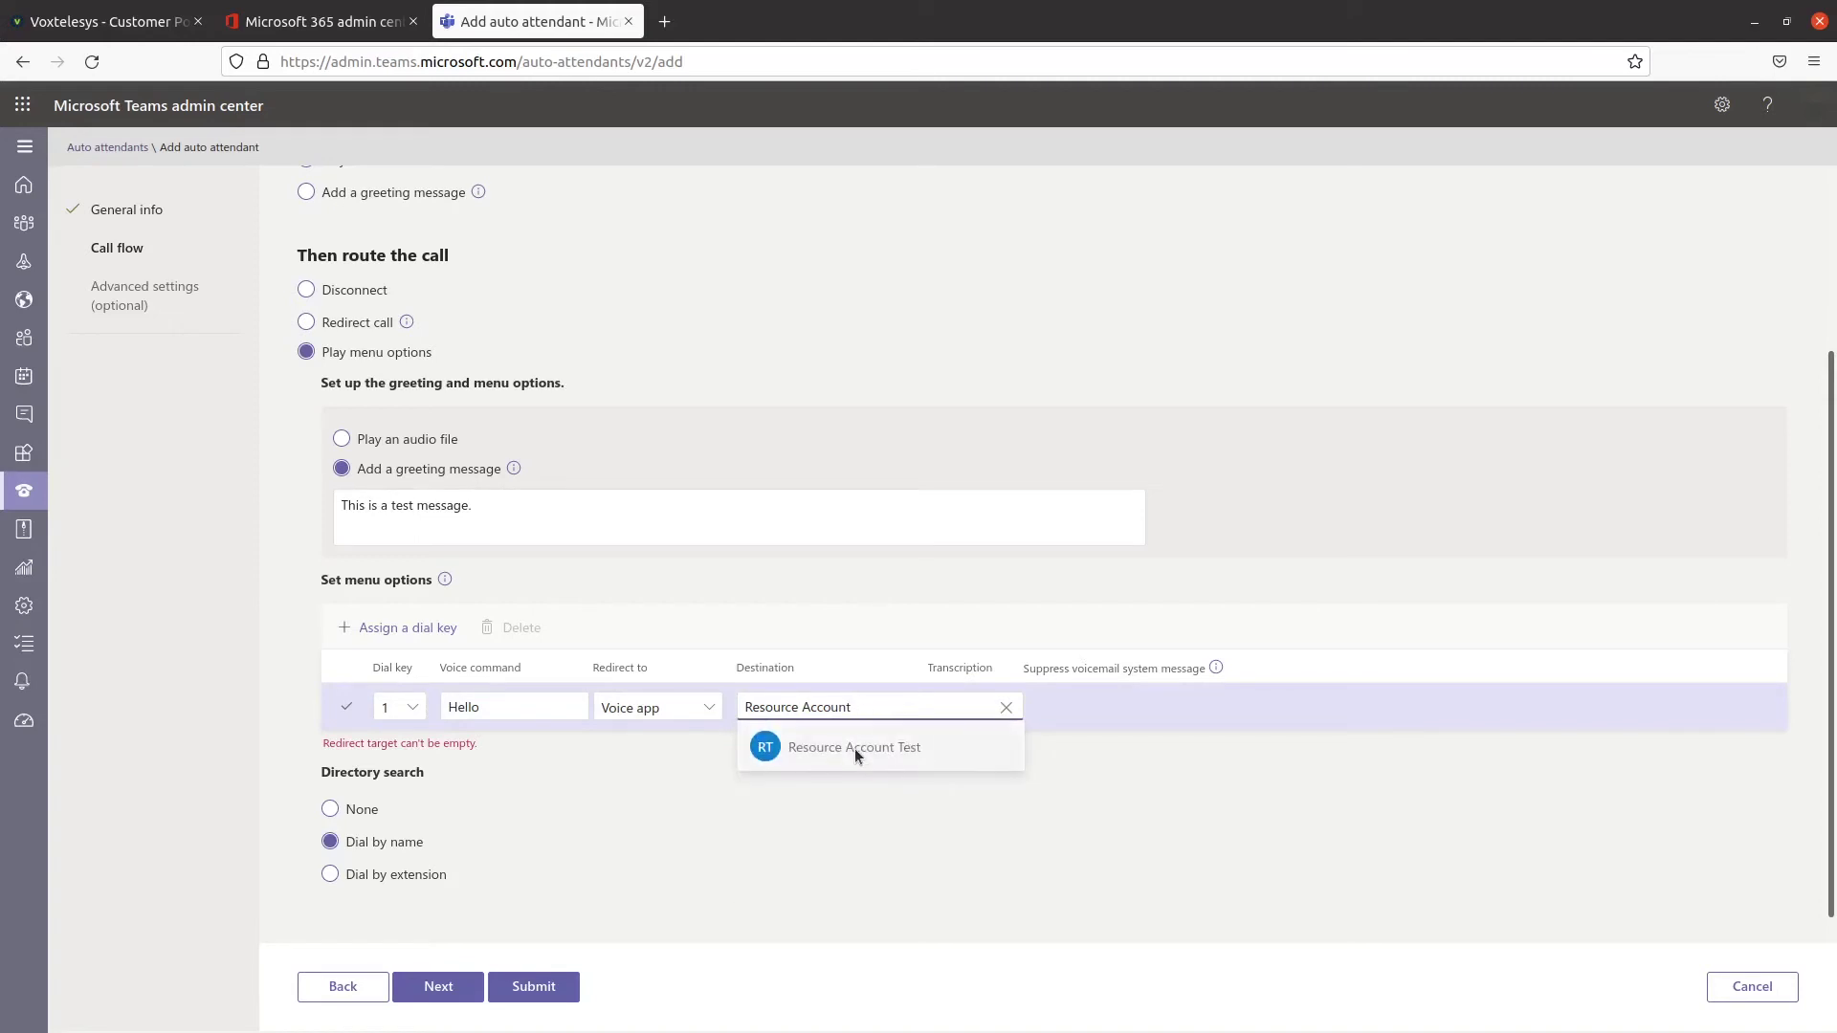
# - Choose Resource Account Test as destination, proceed to business hours, and add a second Sunday time range
pyautogui.click(854, 749)
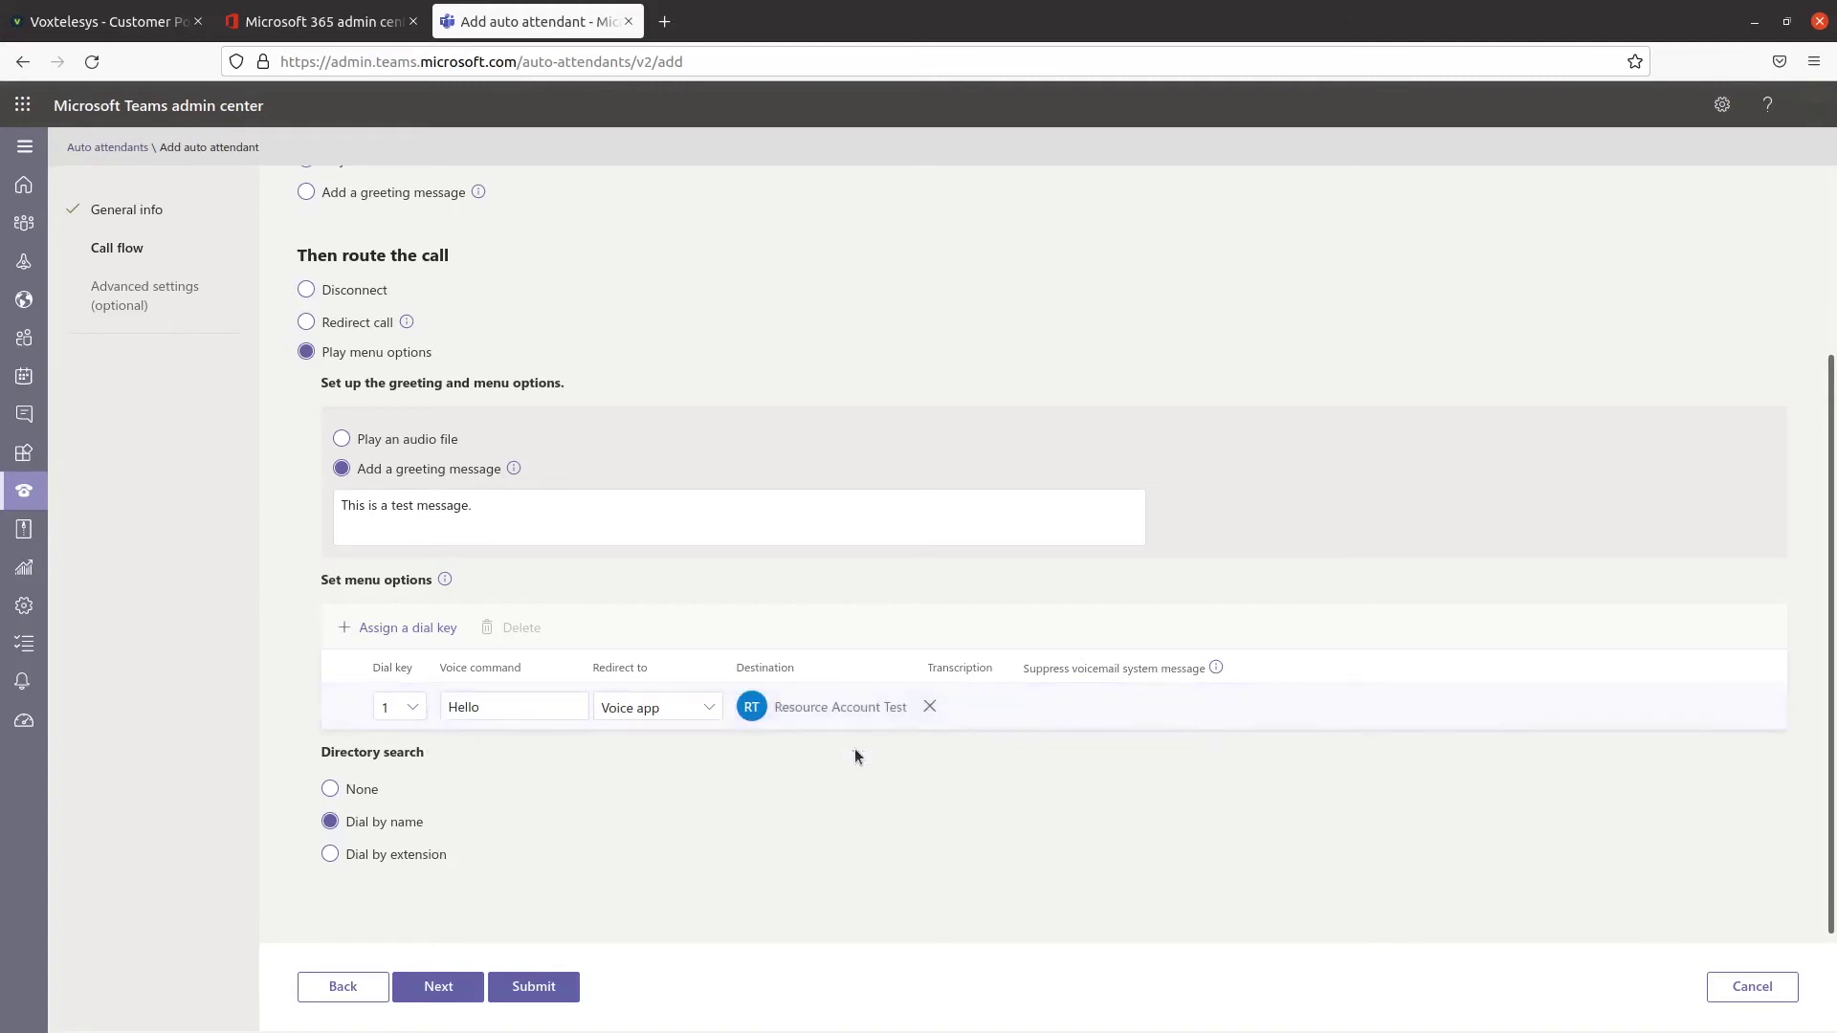
pyautogui.click(421, 990)
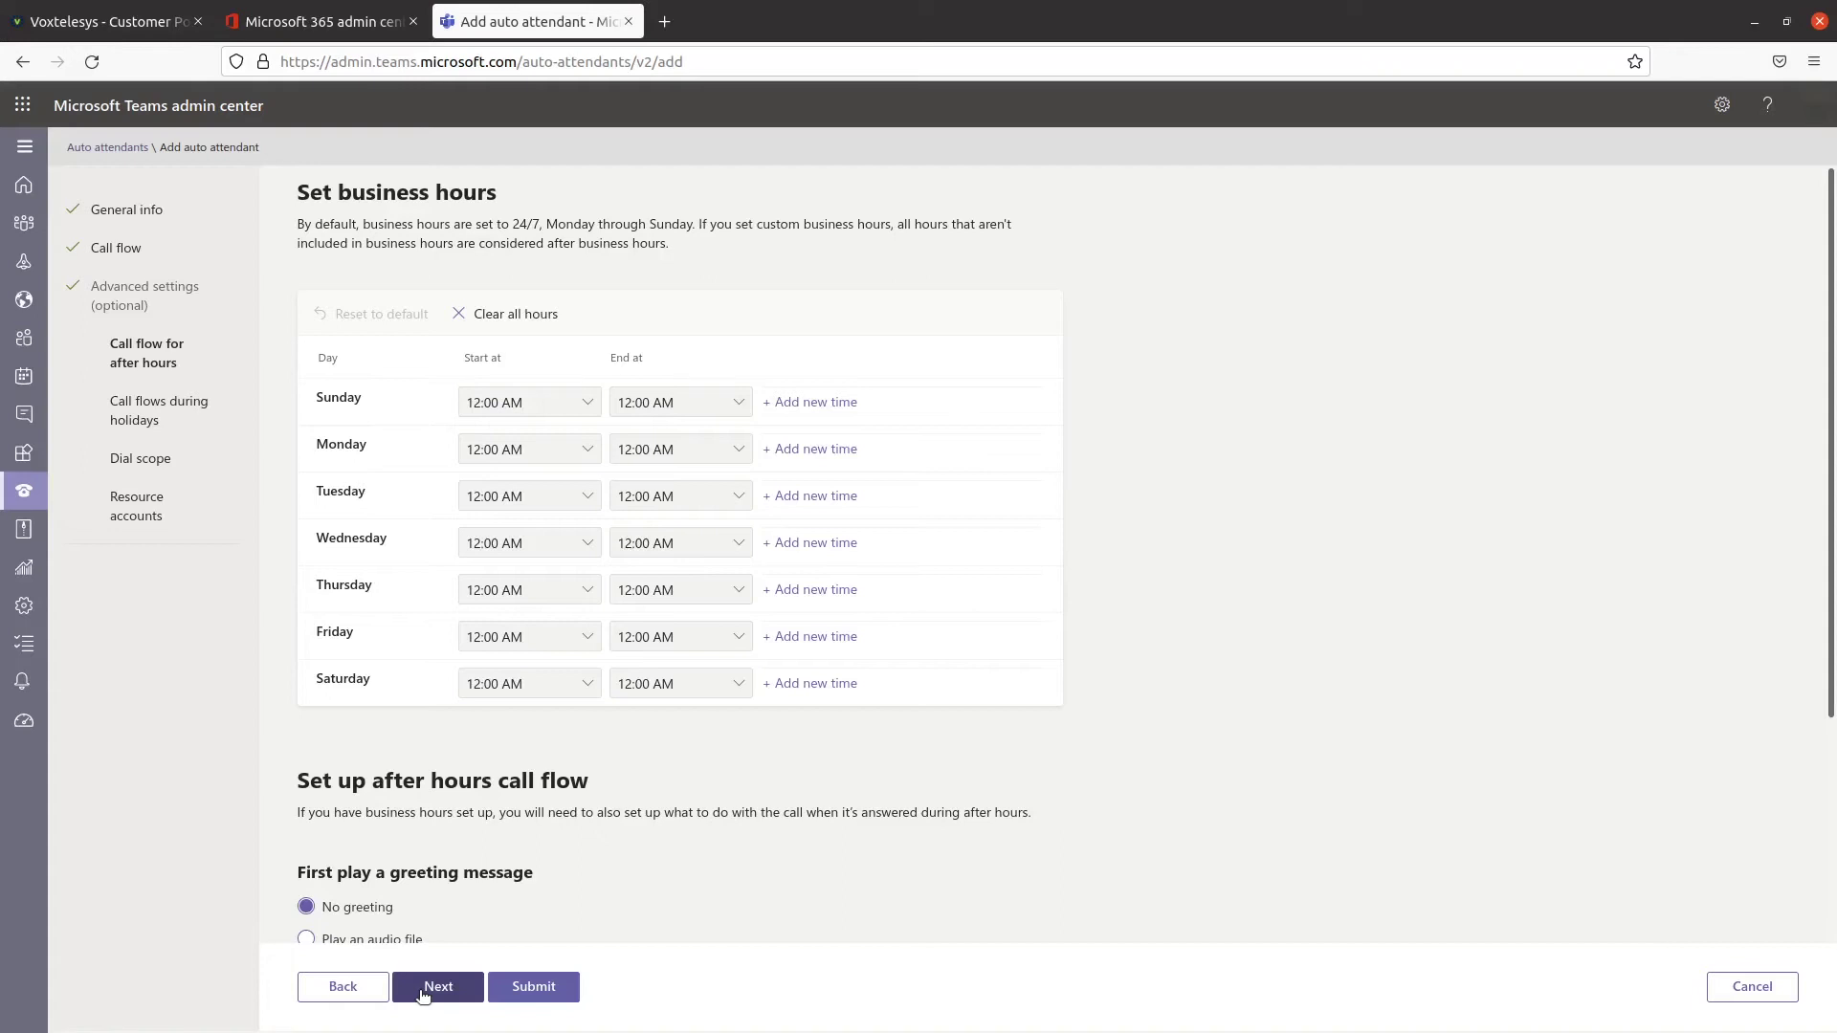
pyautogui.click(422, 995)
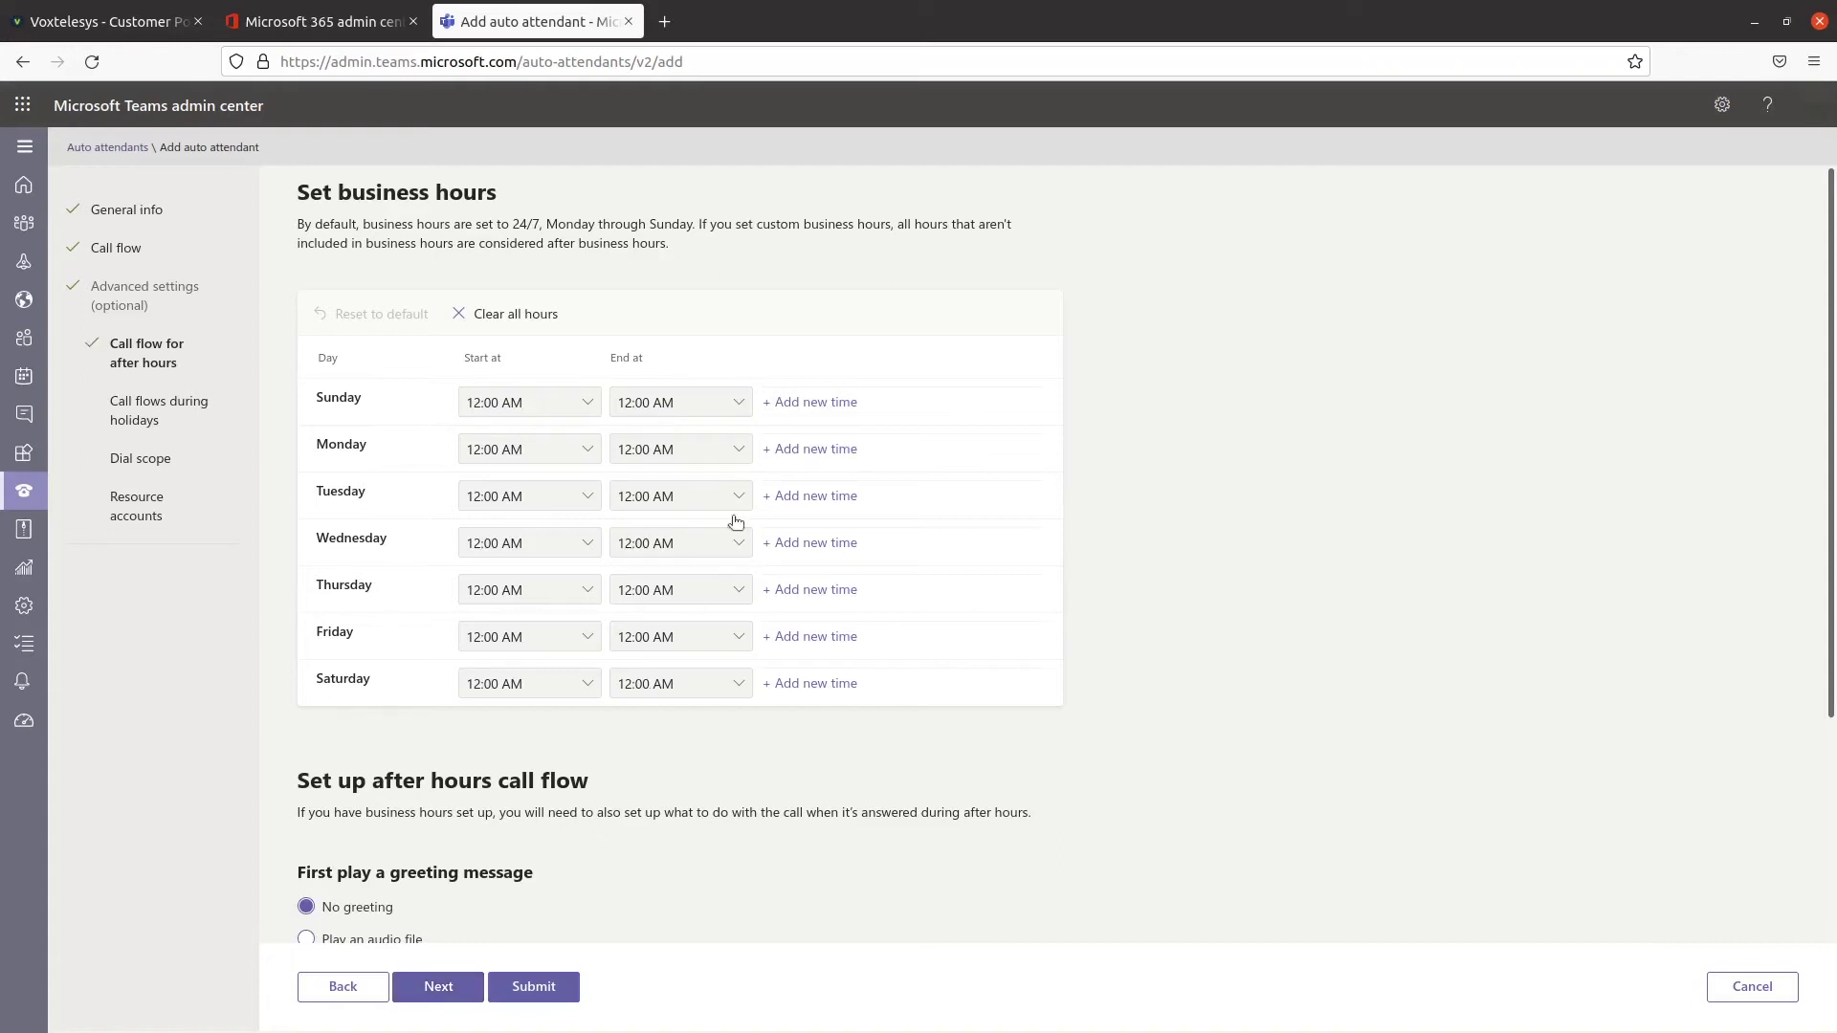
pyautogui.click(800, 403)
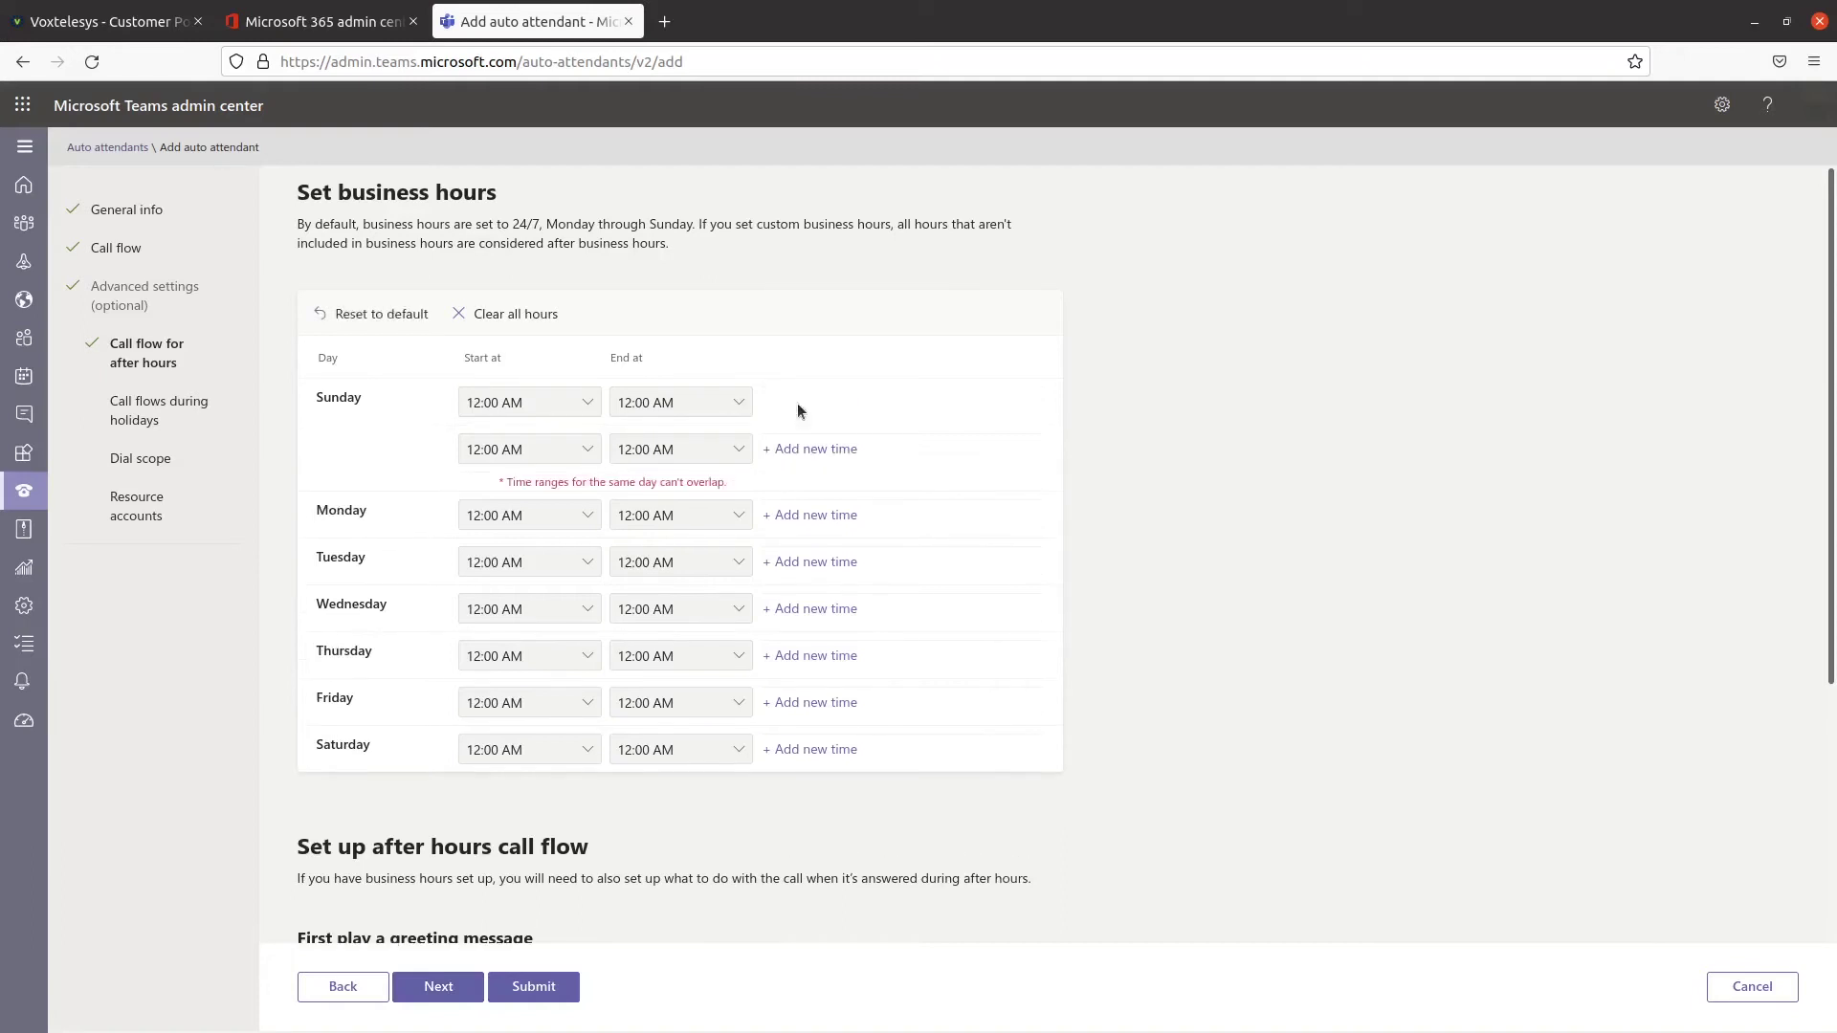
# - Remove Sunday's extra time range and clear its hours, then route after-hours calls to menu options
pyautogui.click(798, 406)
pyautogui.click(584, 398)
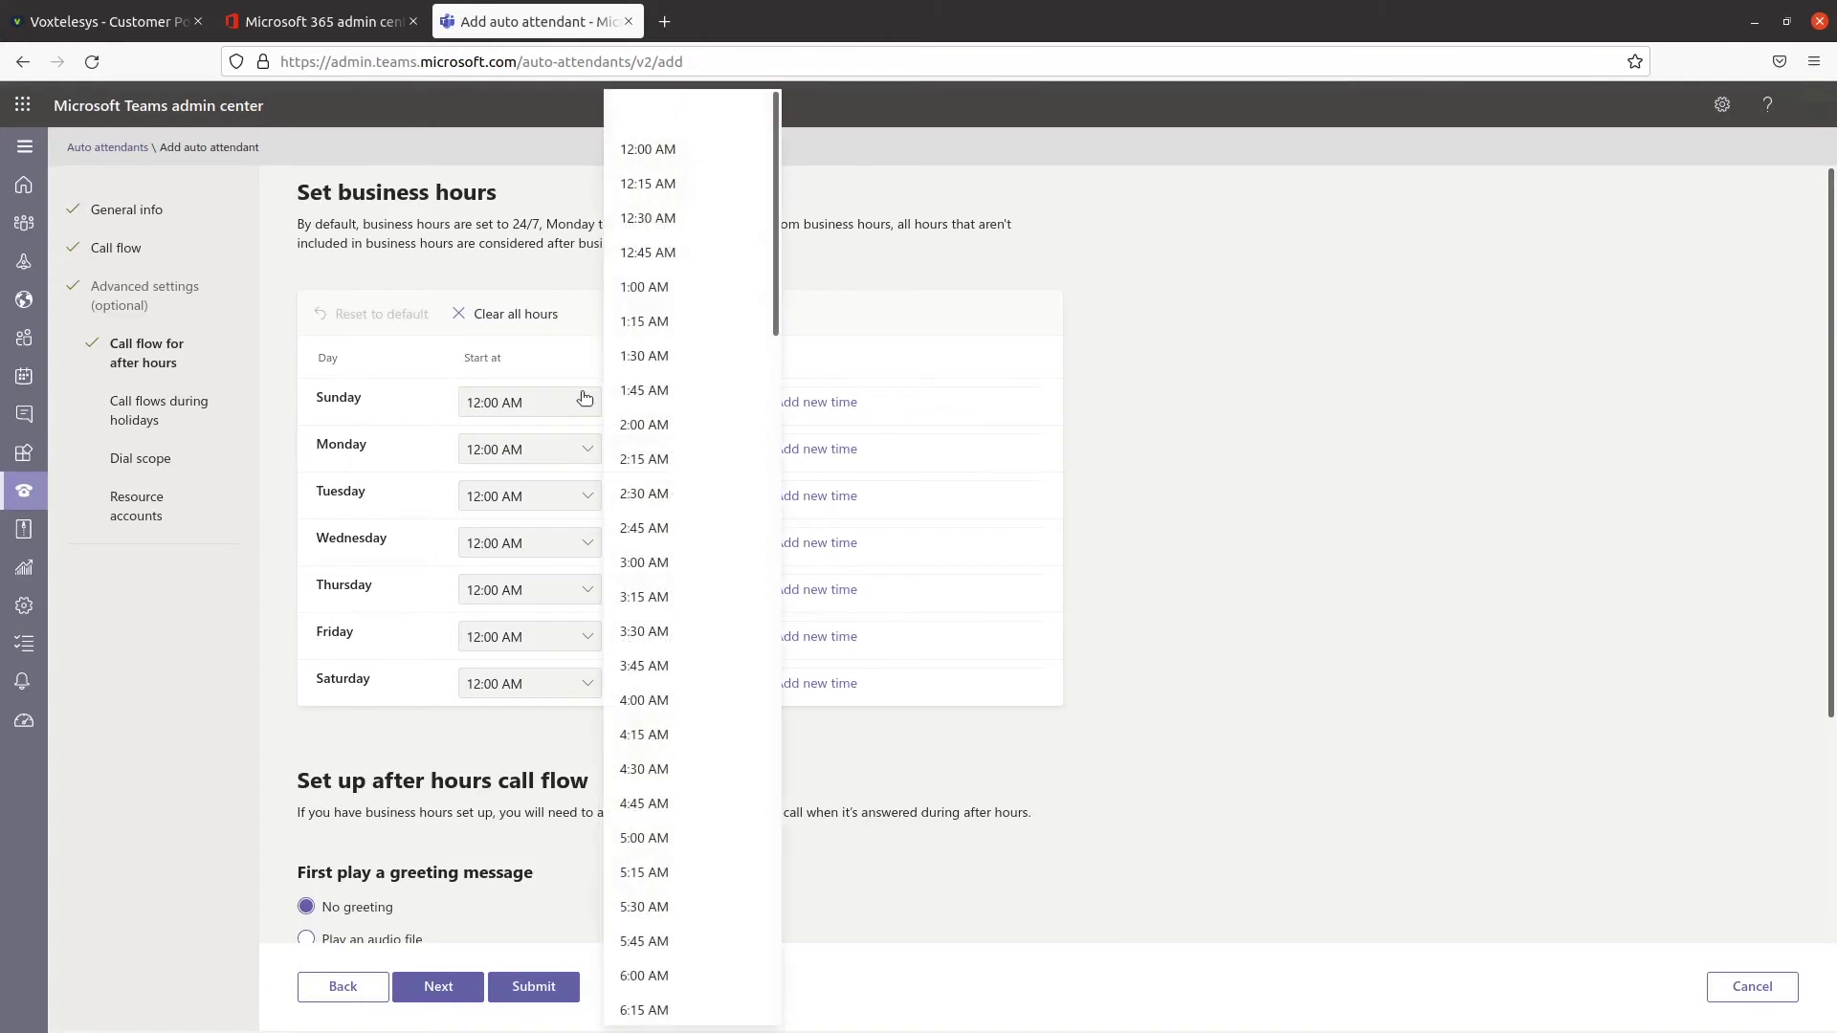
pyautogui.click(663, 112)
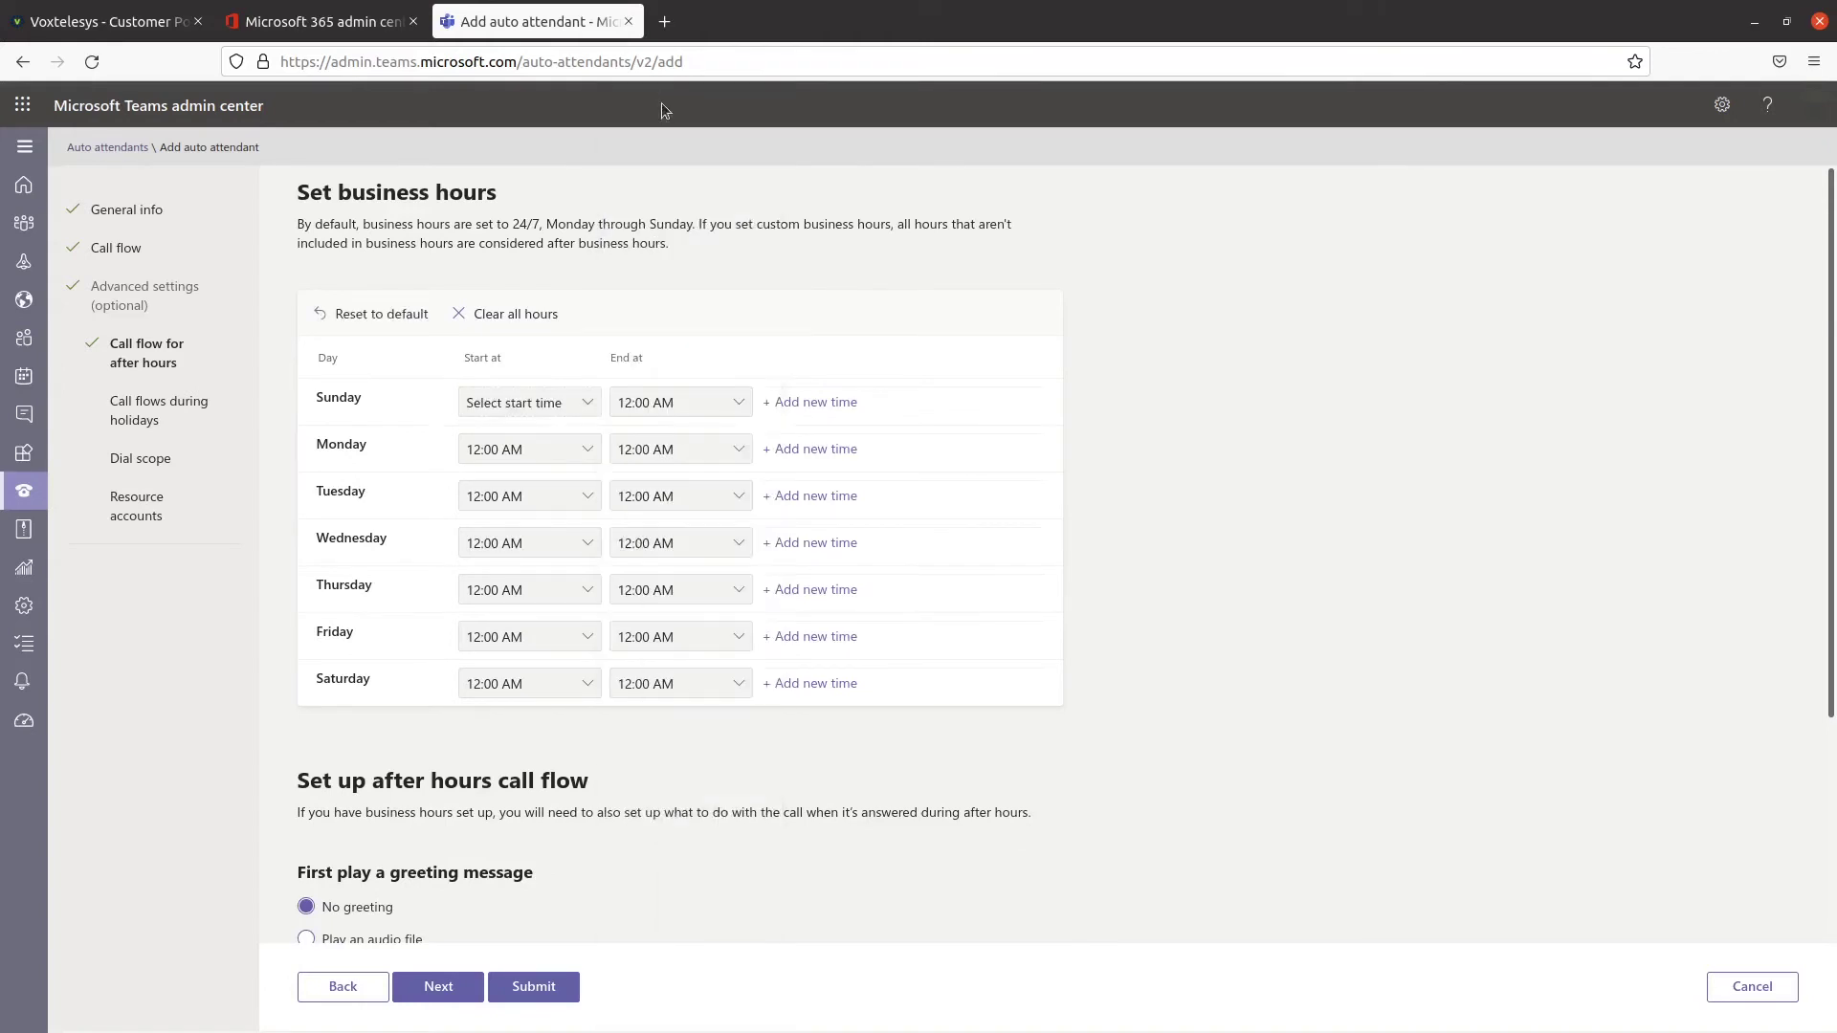
pyautogui.click(709, 407)
pyautogui.scroll(5, 798, 322)
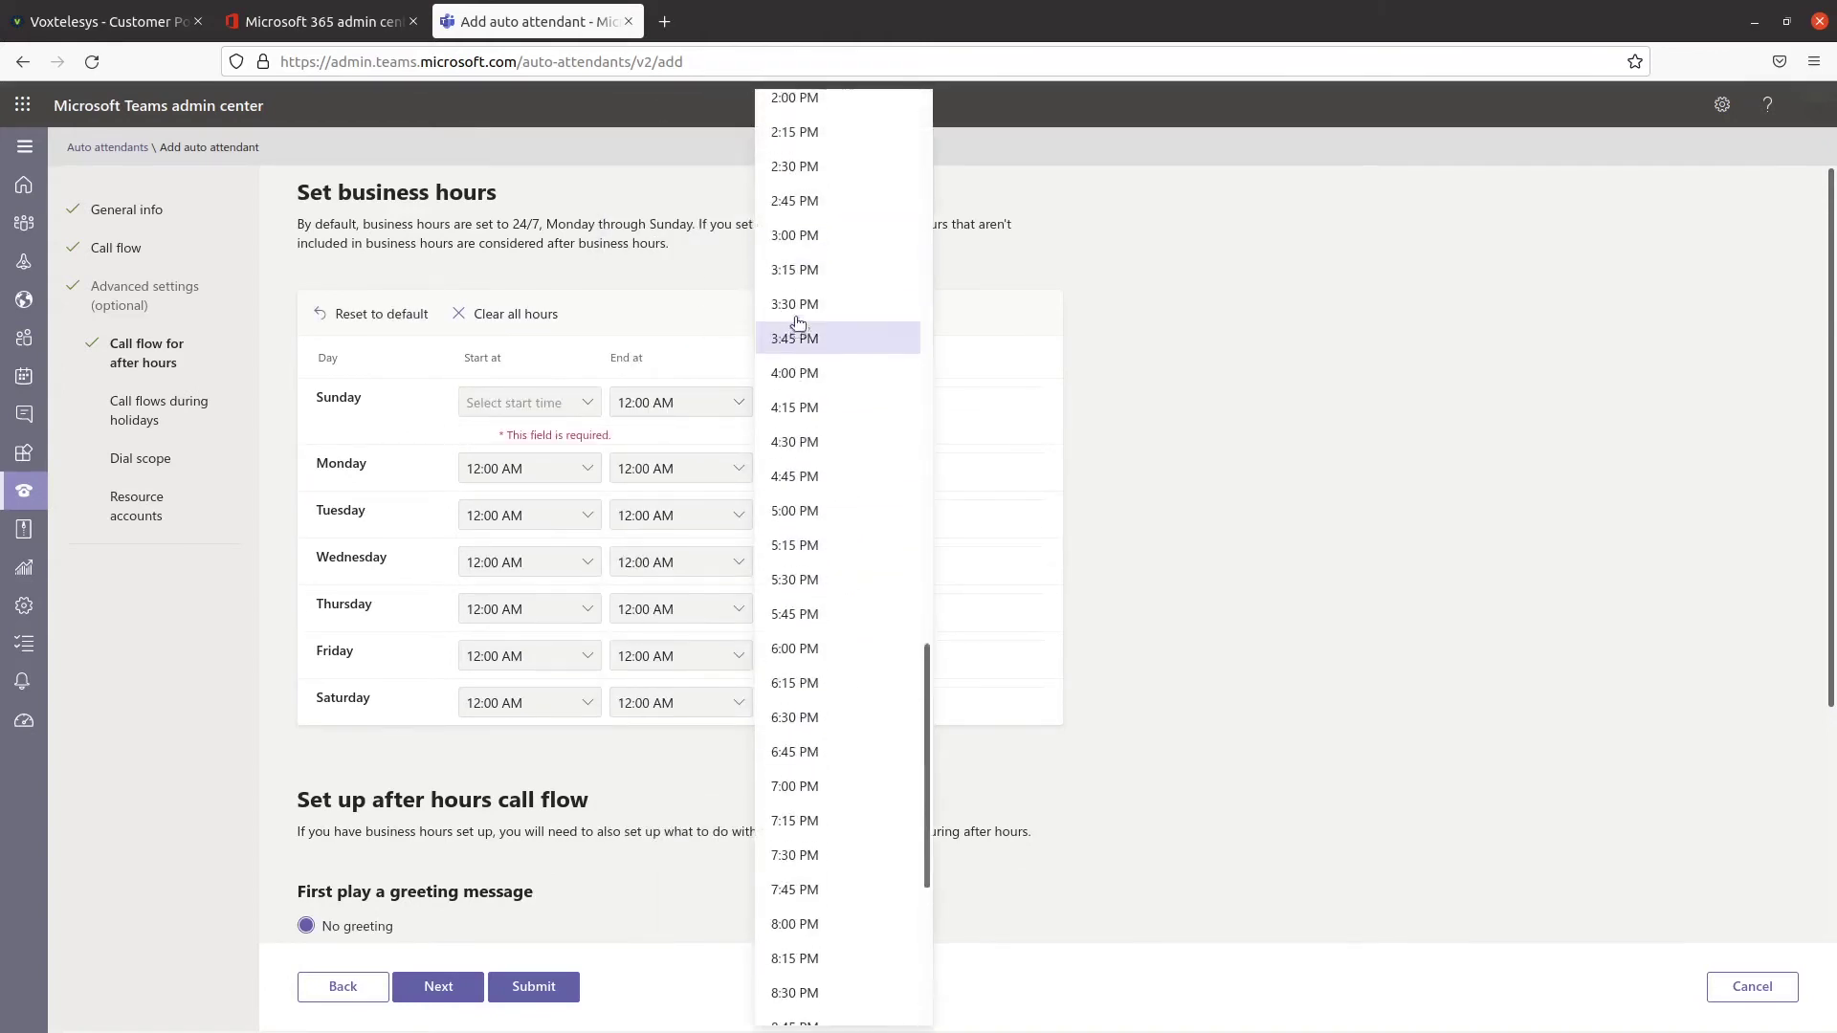
pyautogui.scroll(15, 798, 322)
pyautogui.scroll(-3, 702, 727)
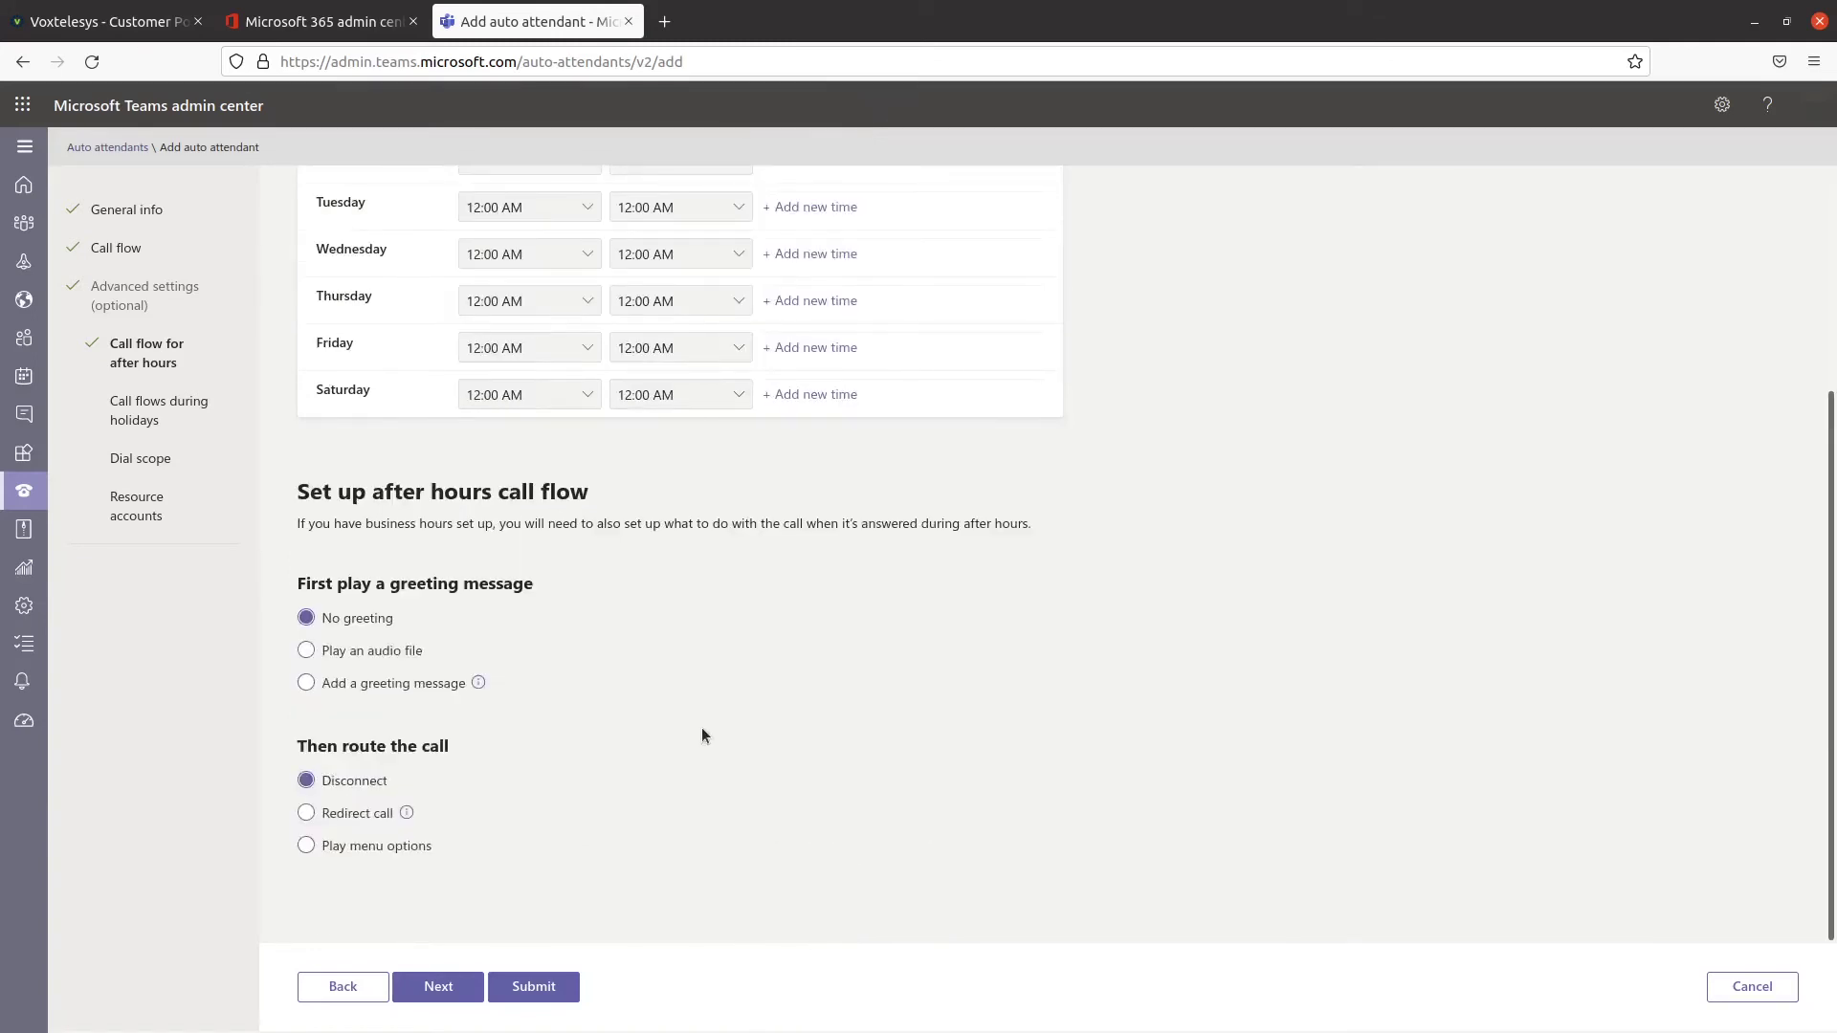
pyautogui.click(307, 846)
pyautogui.scroll(-5, 306, 848)
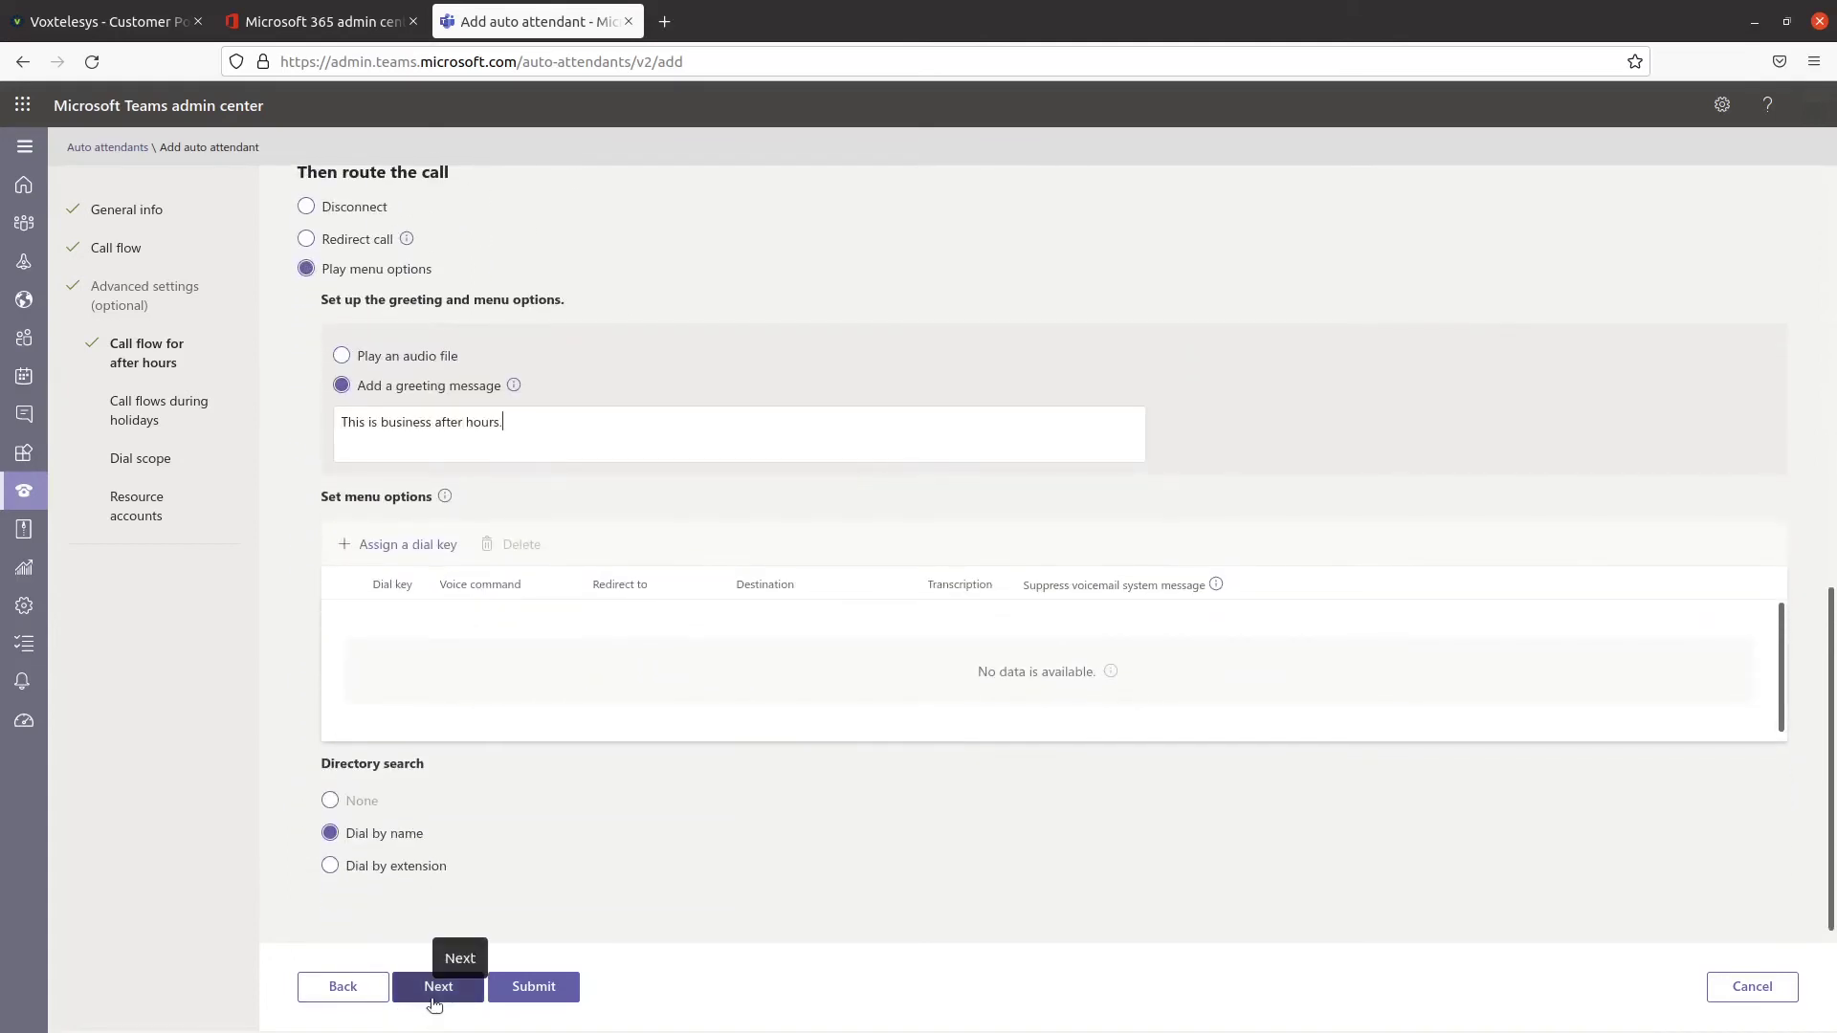
# - Advance past business hours to the Holiday call settings step
pyautogui.click(433, 1000)
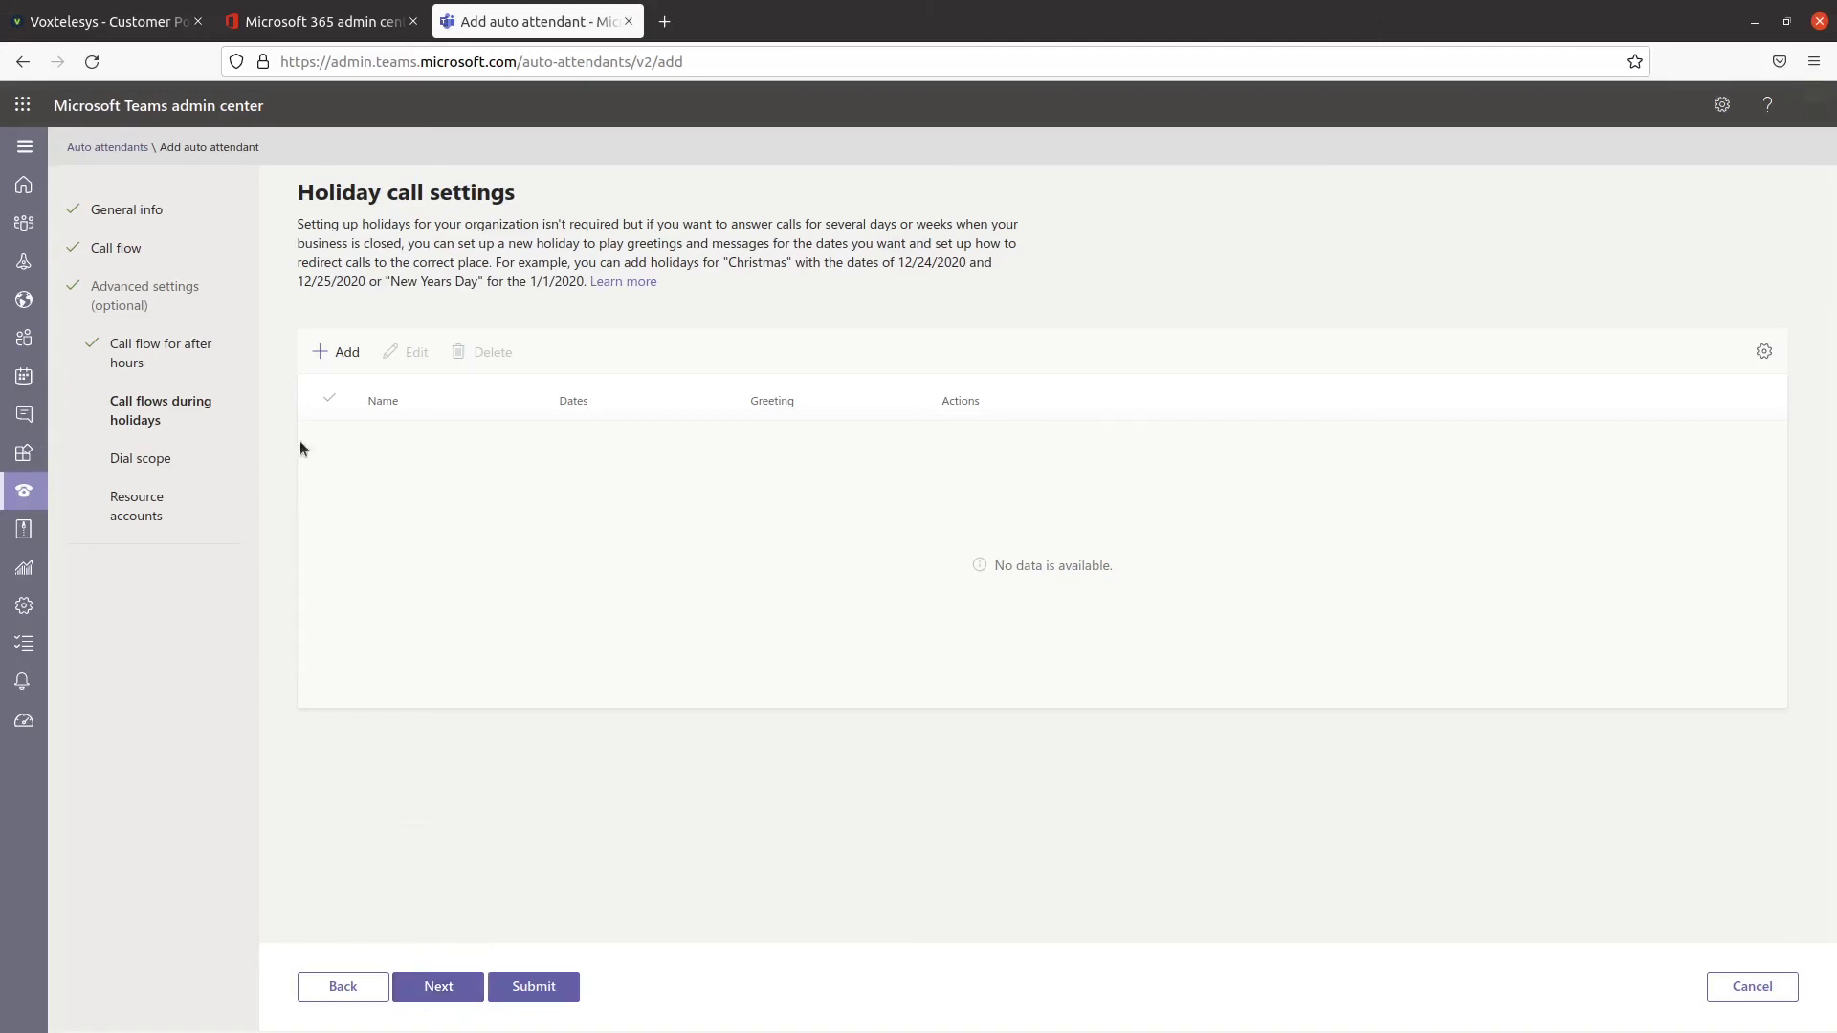
# - Add a 'Fourth of July' holiday on the 4th of July date with pasted greeting 'Happy 4th of July!', then save
pyautogui.click(324, 354)
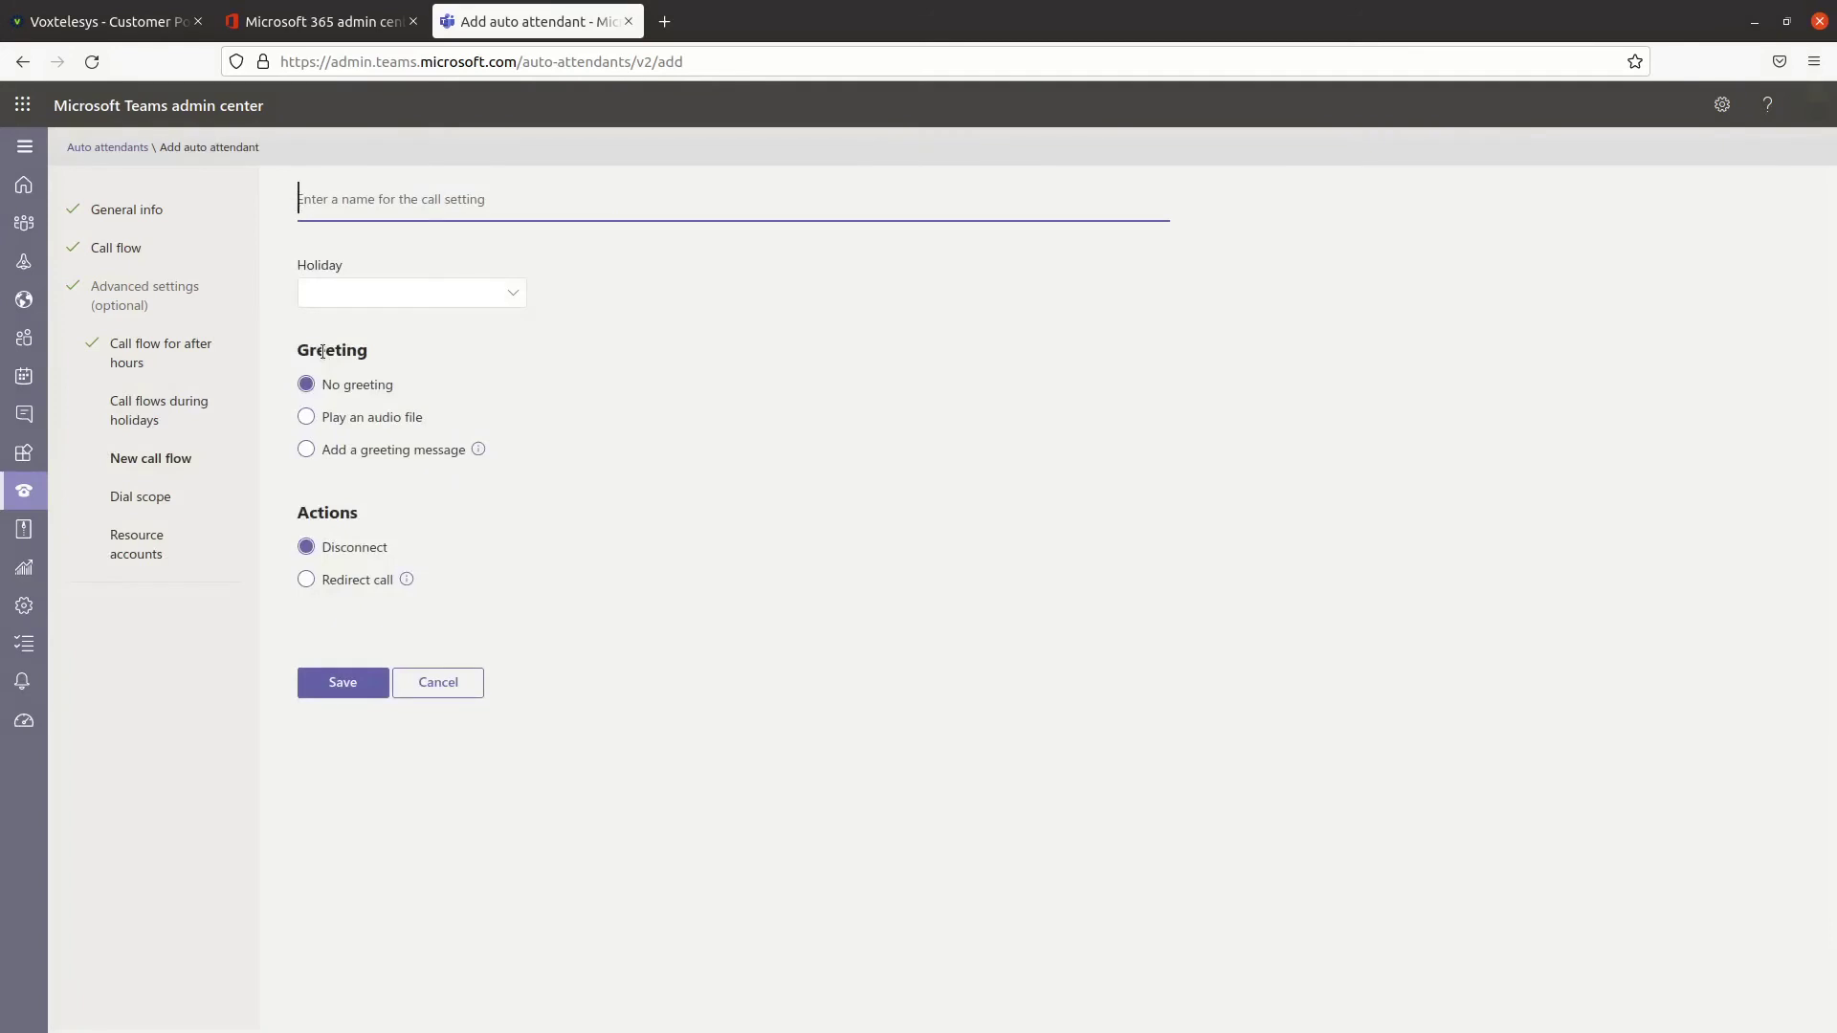
pyautogui.write('Fourth of July')
pyautogui.click(488, 297)
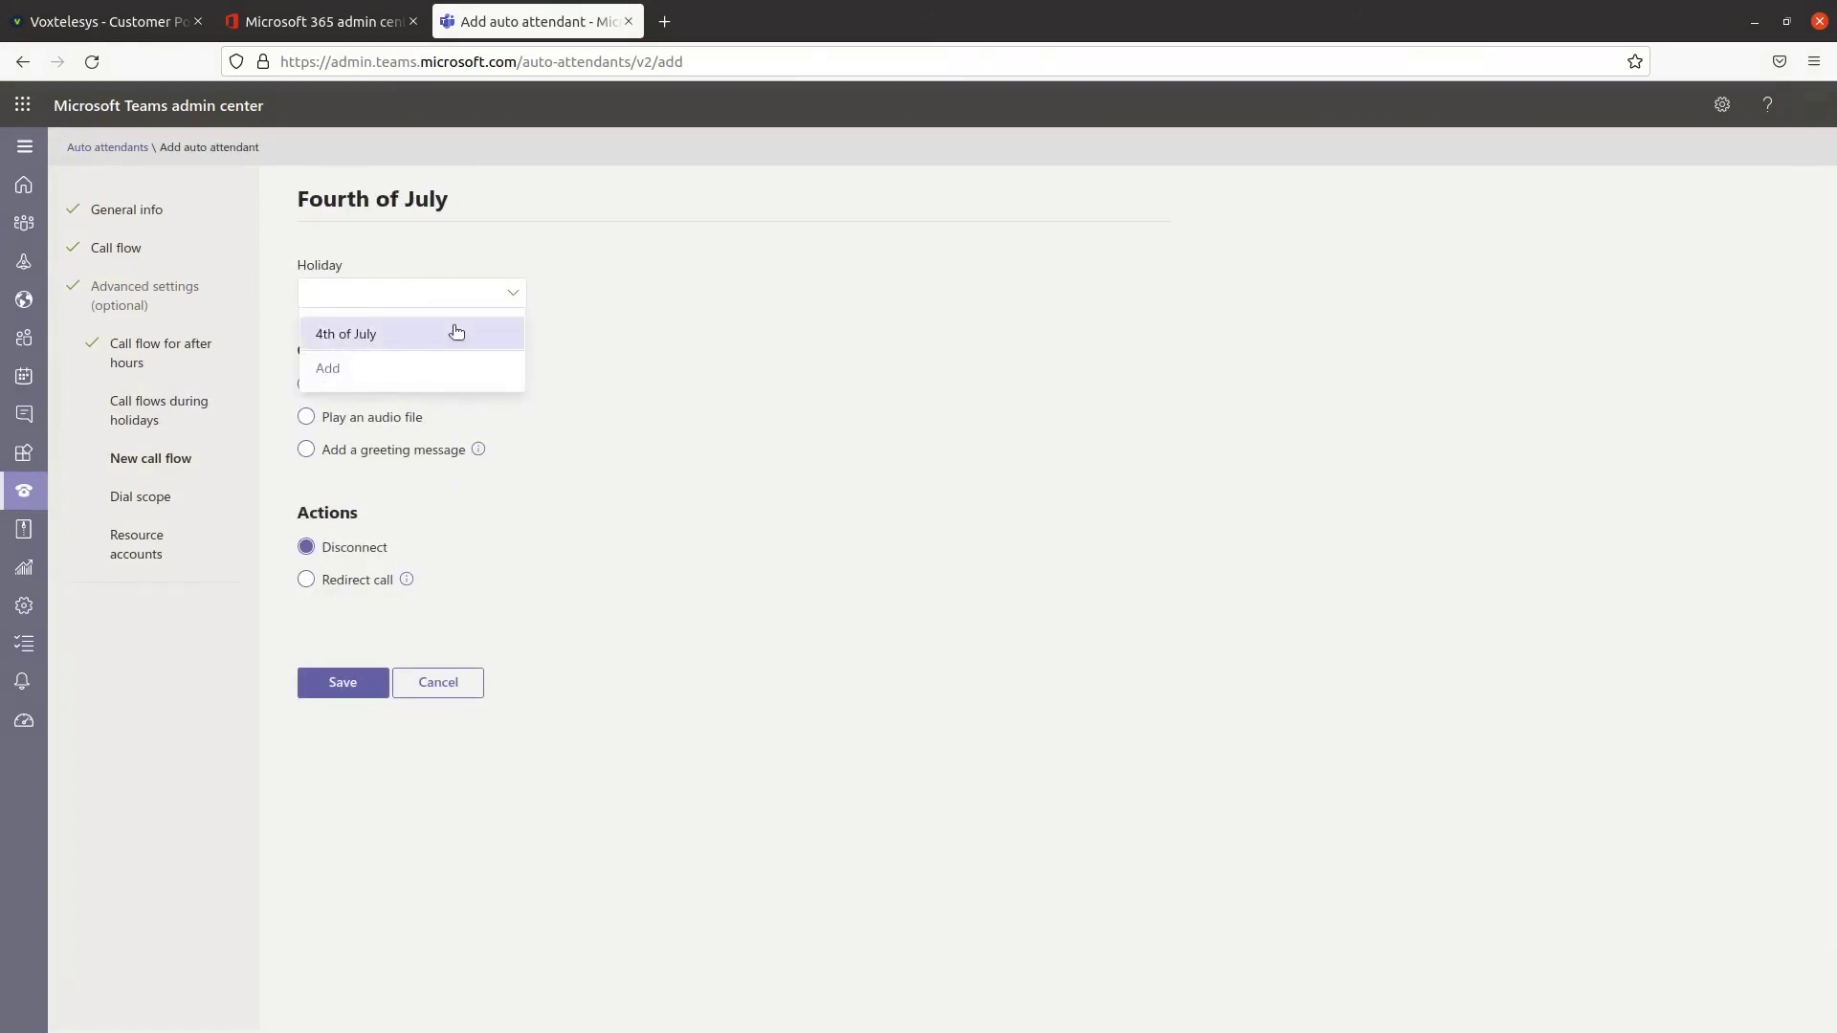
pyautogui.click(455, 332)
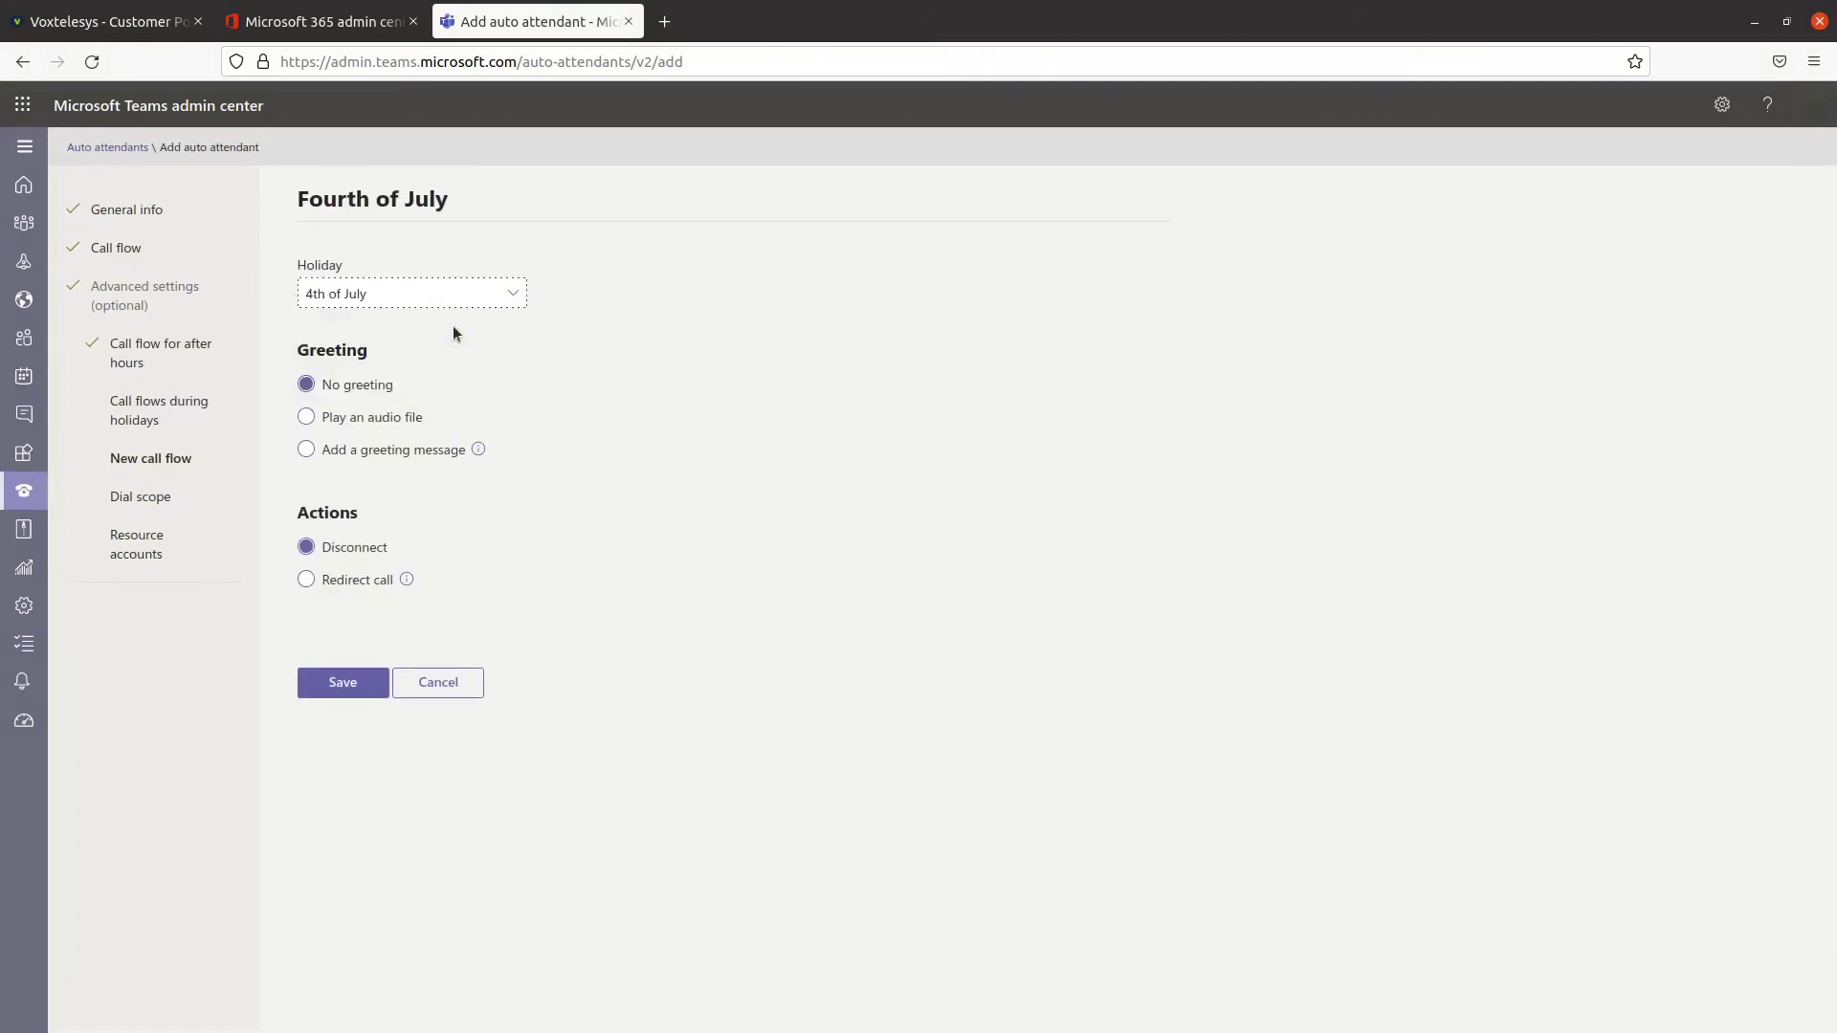
pyautogui.click(305, 448)
pyautogui.write('Happy 4th of July!')
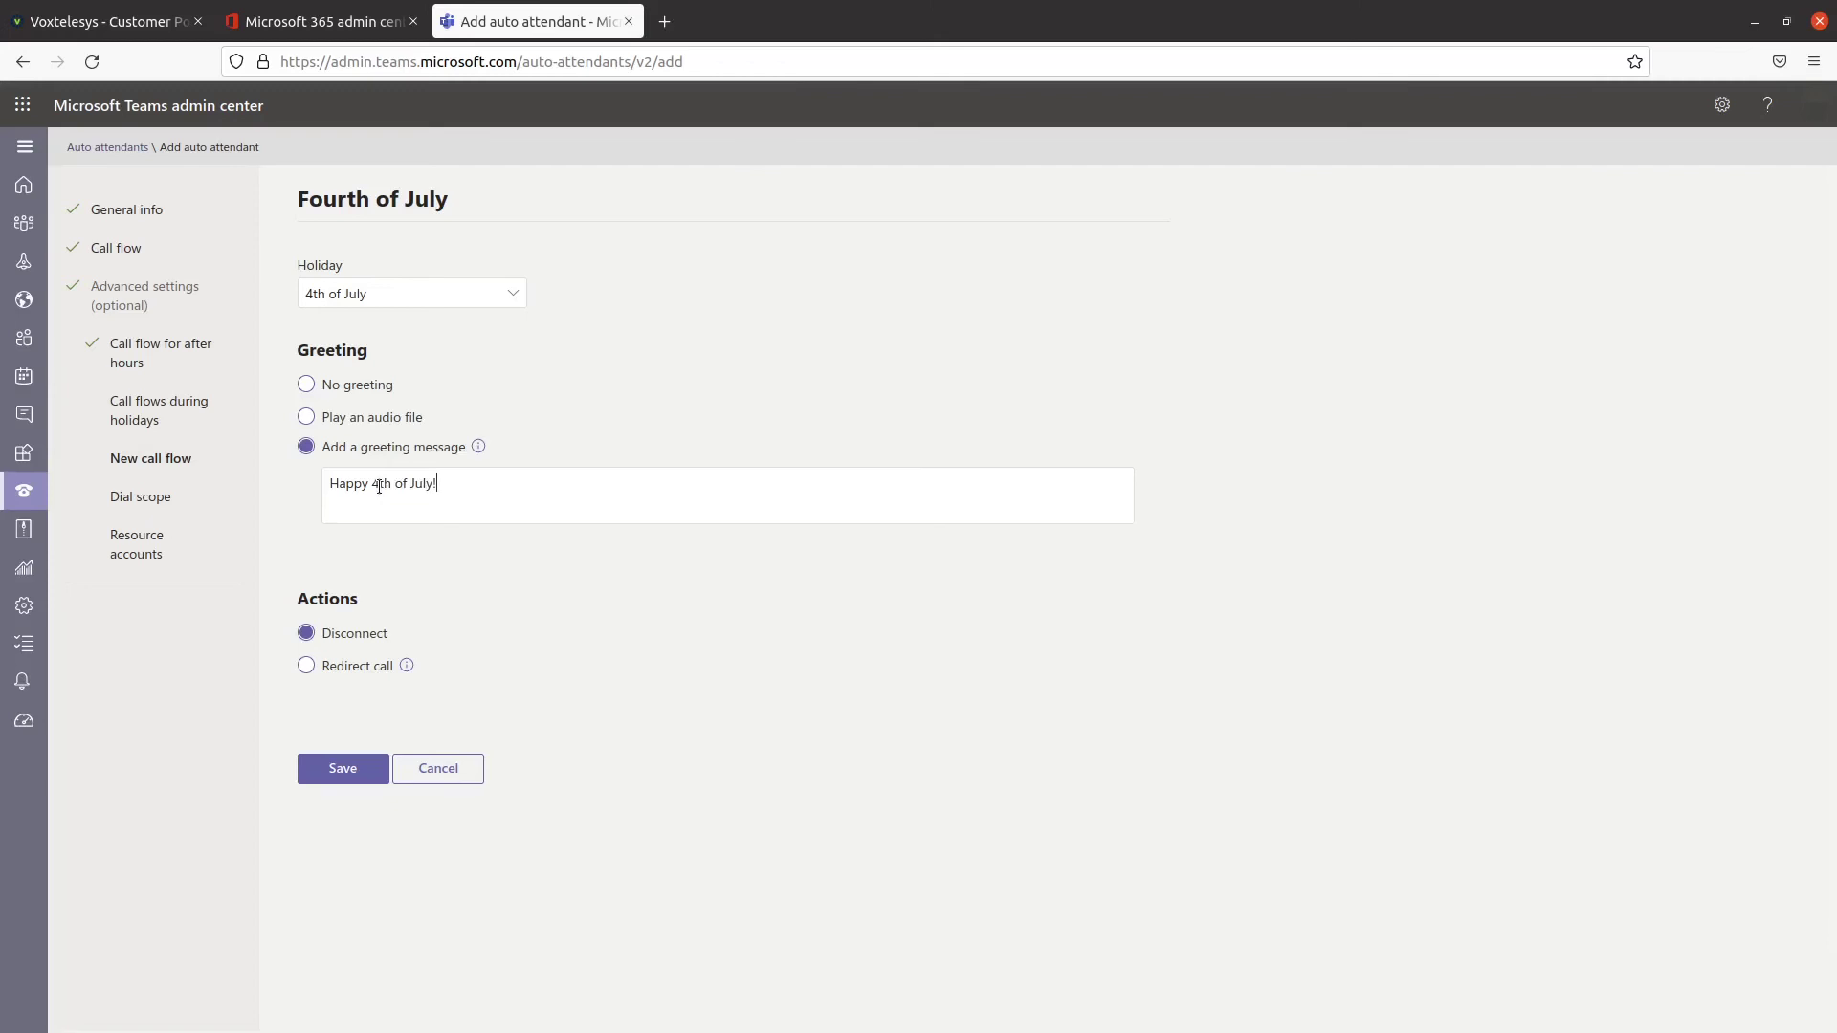
pyautogui.click(329, 768)
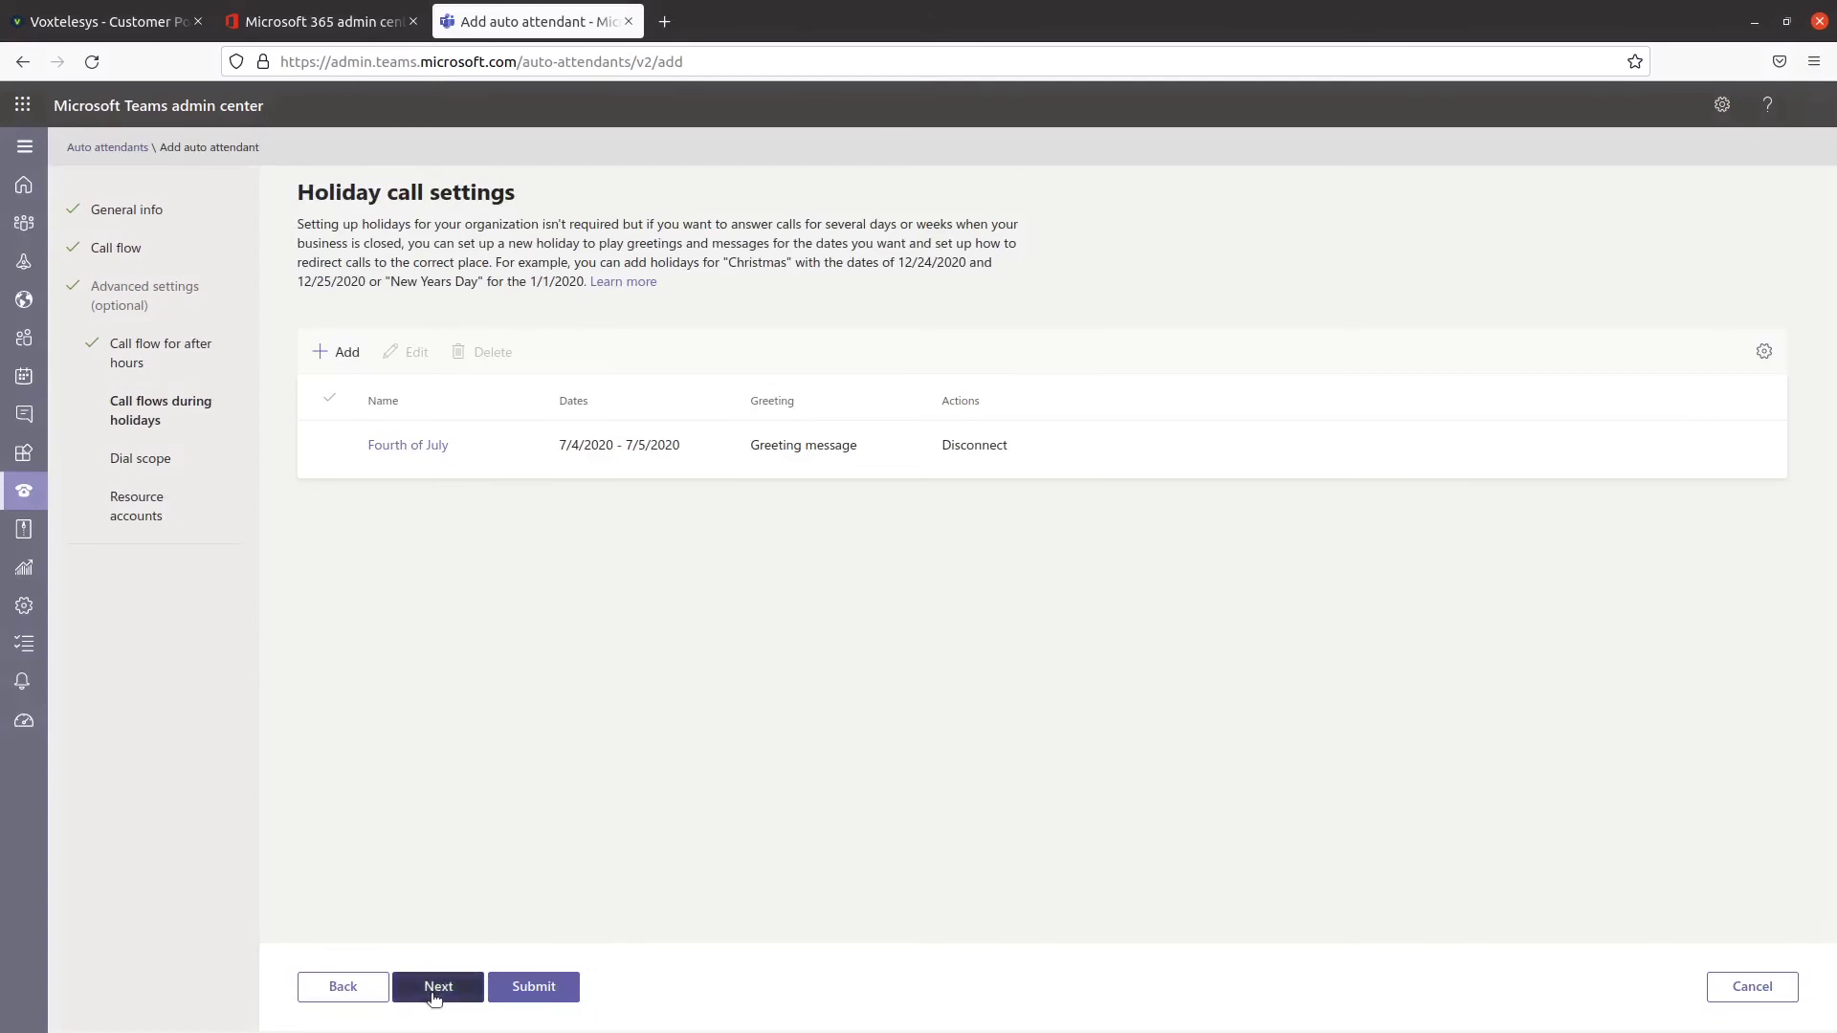
# - Set the dial scope to include the CTI Messaging custom user group, with exclusions at None
pyautogui.click(436, 987)
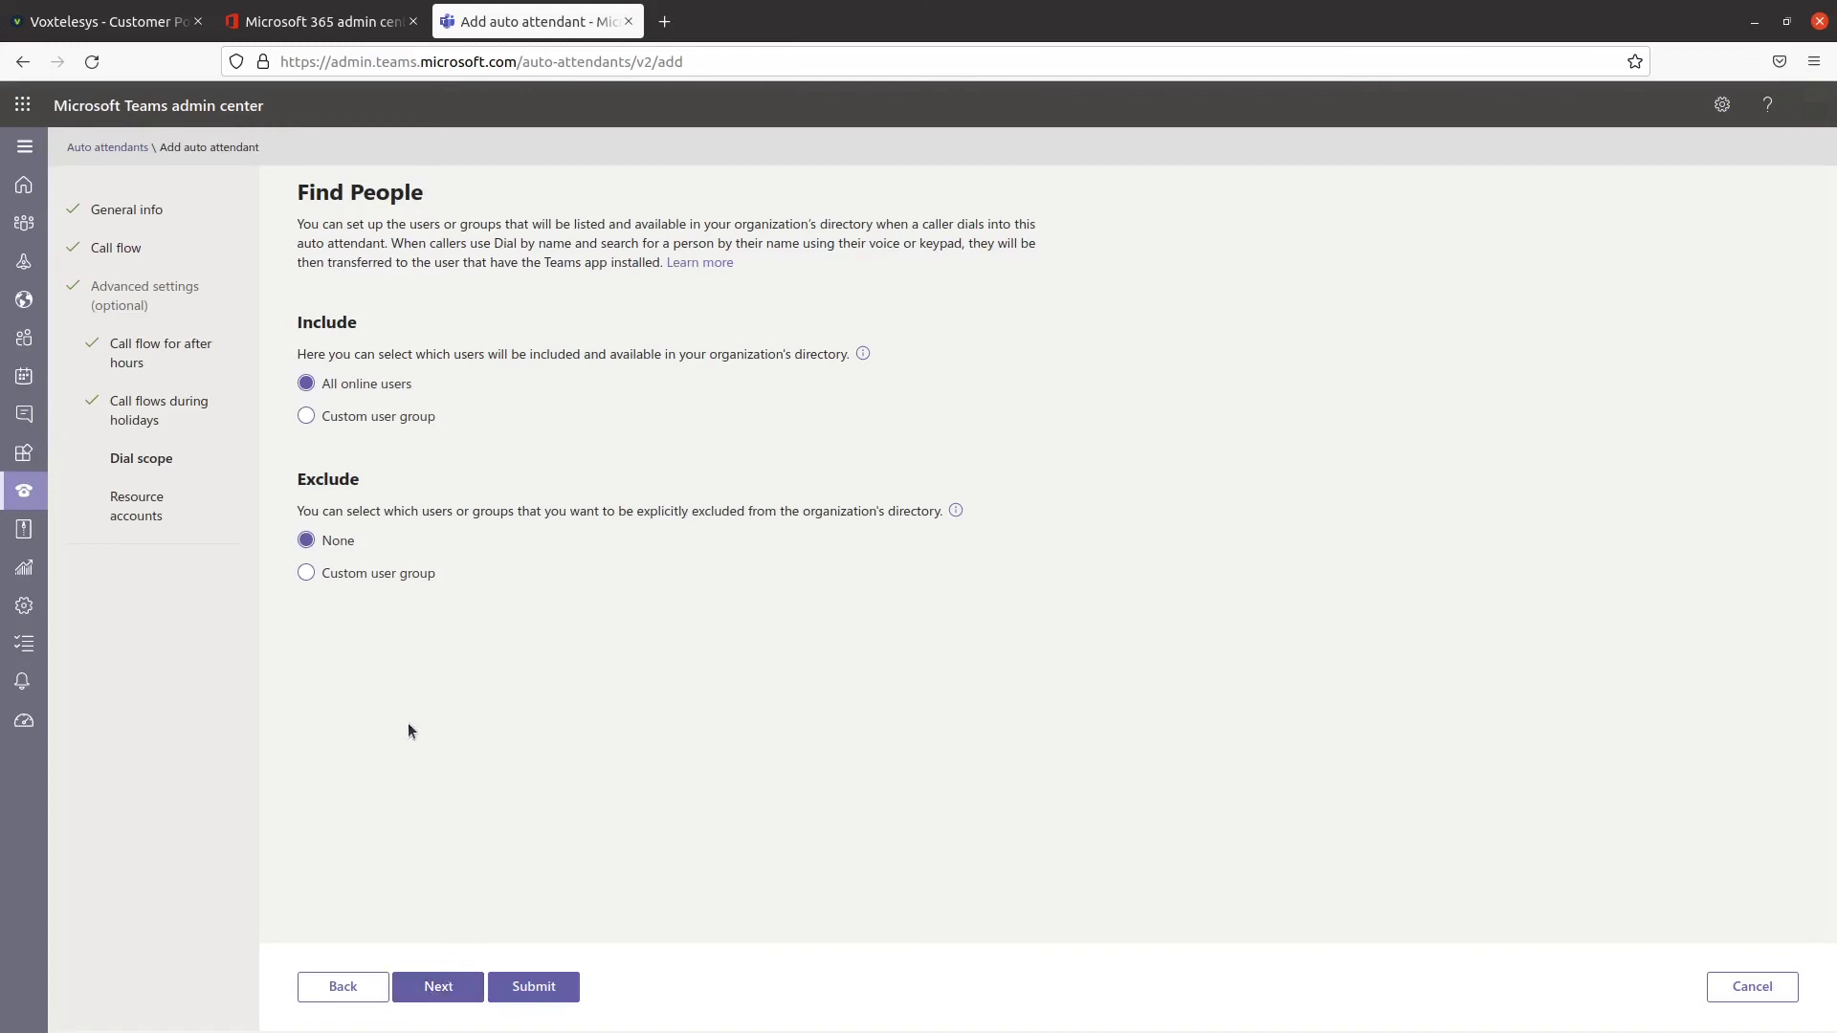
pyautogui.click(307, 416)
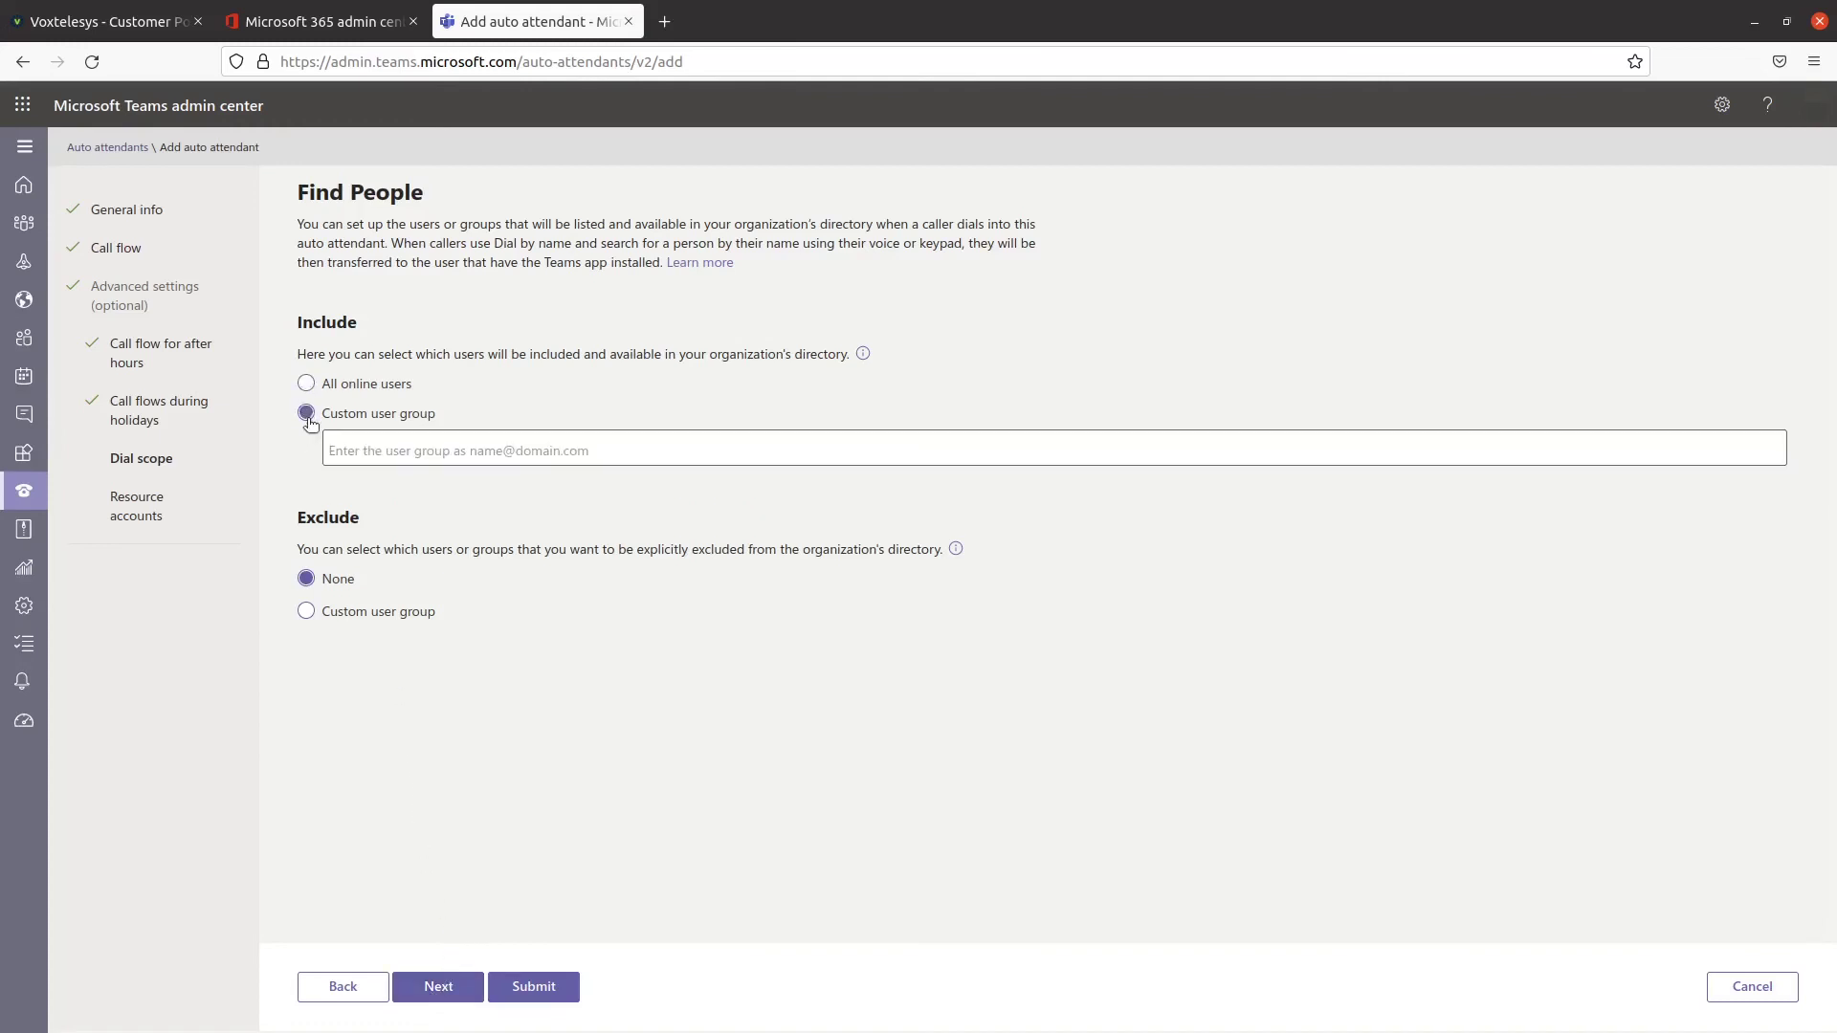
pyautogui.click(388, 443)
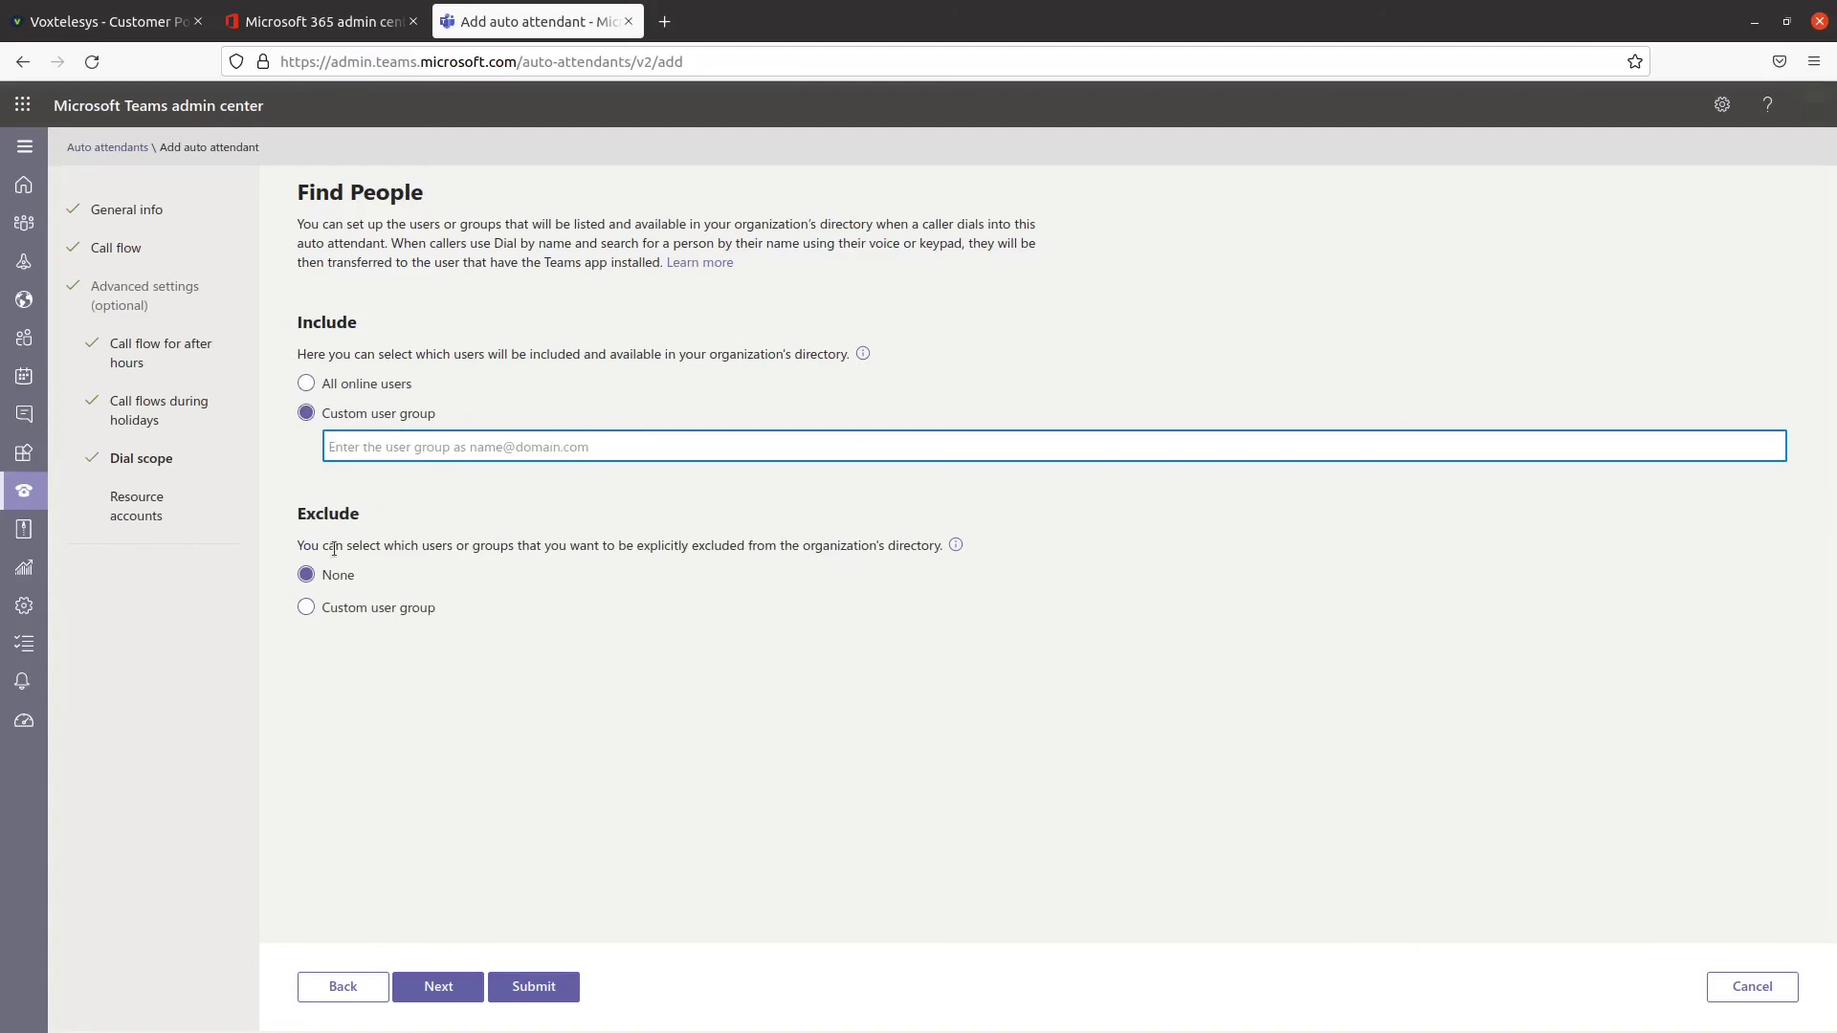
pyautogui.click(306, 608)
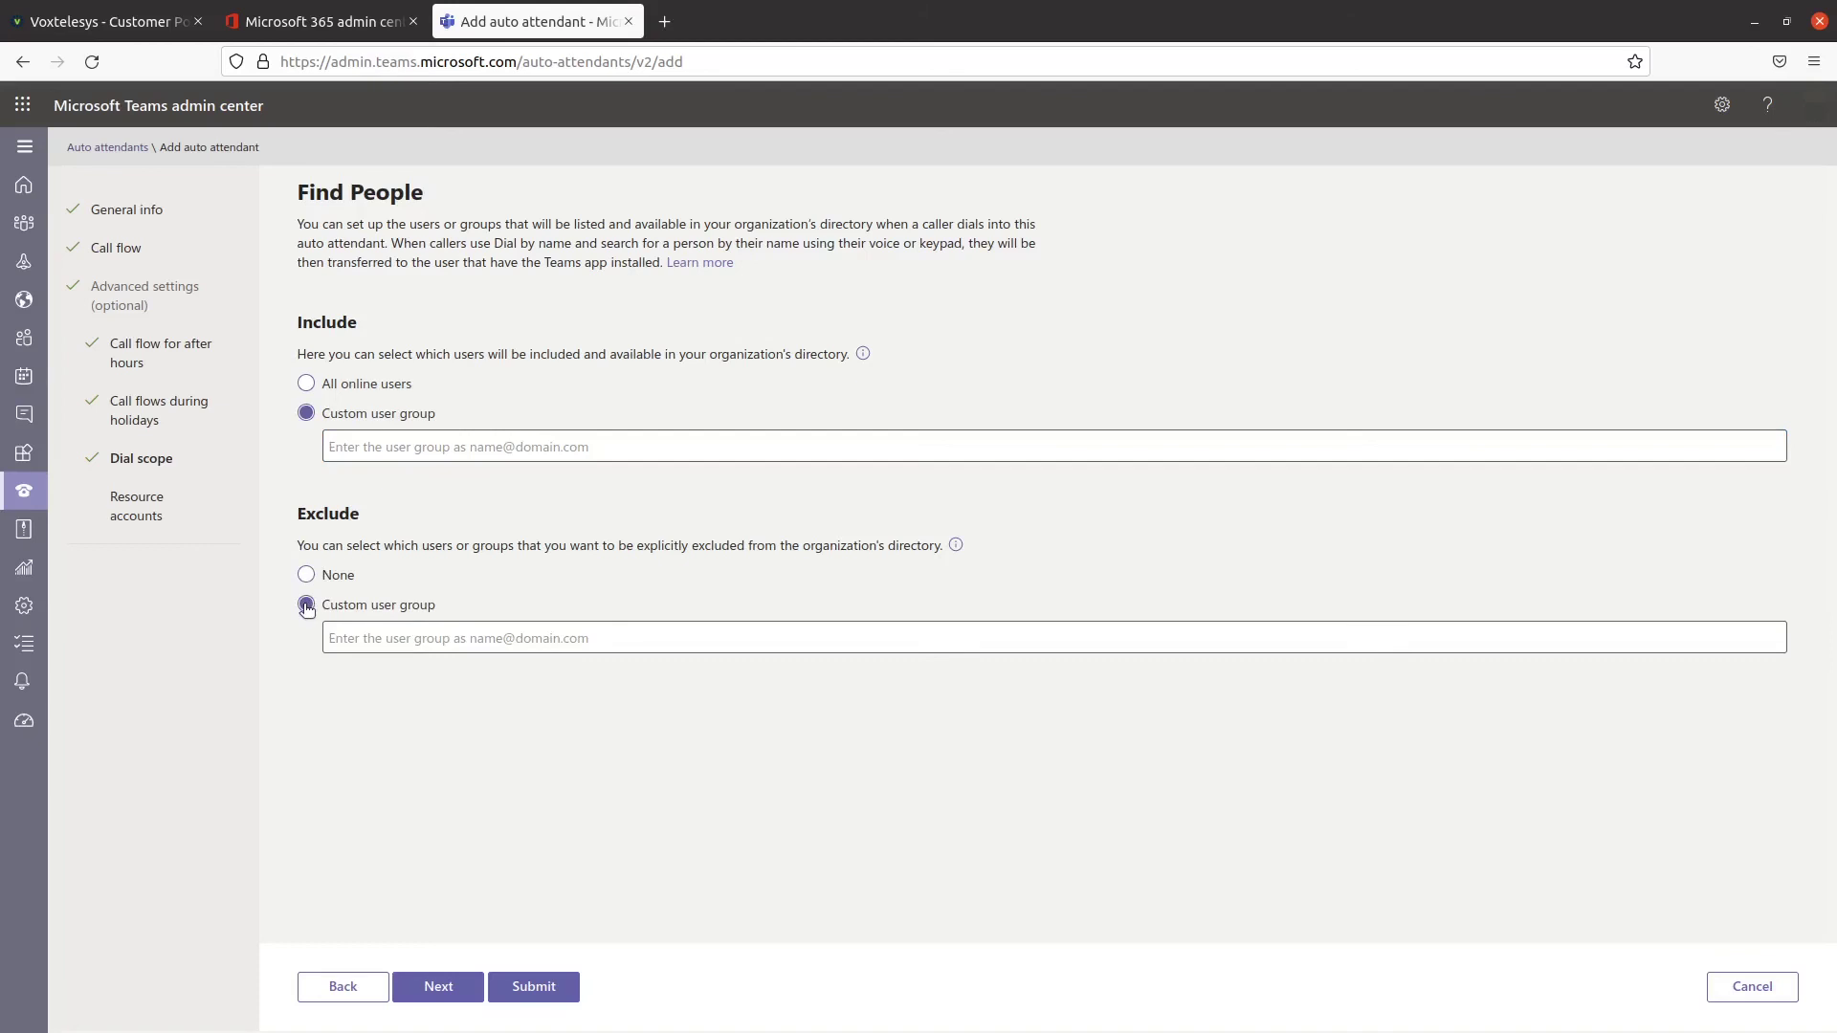
pyautogui.click(306, 574)
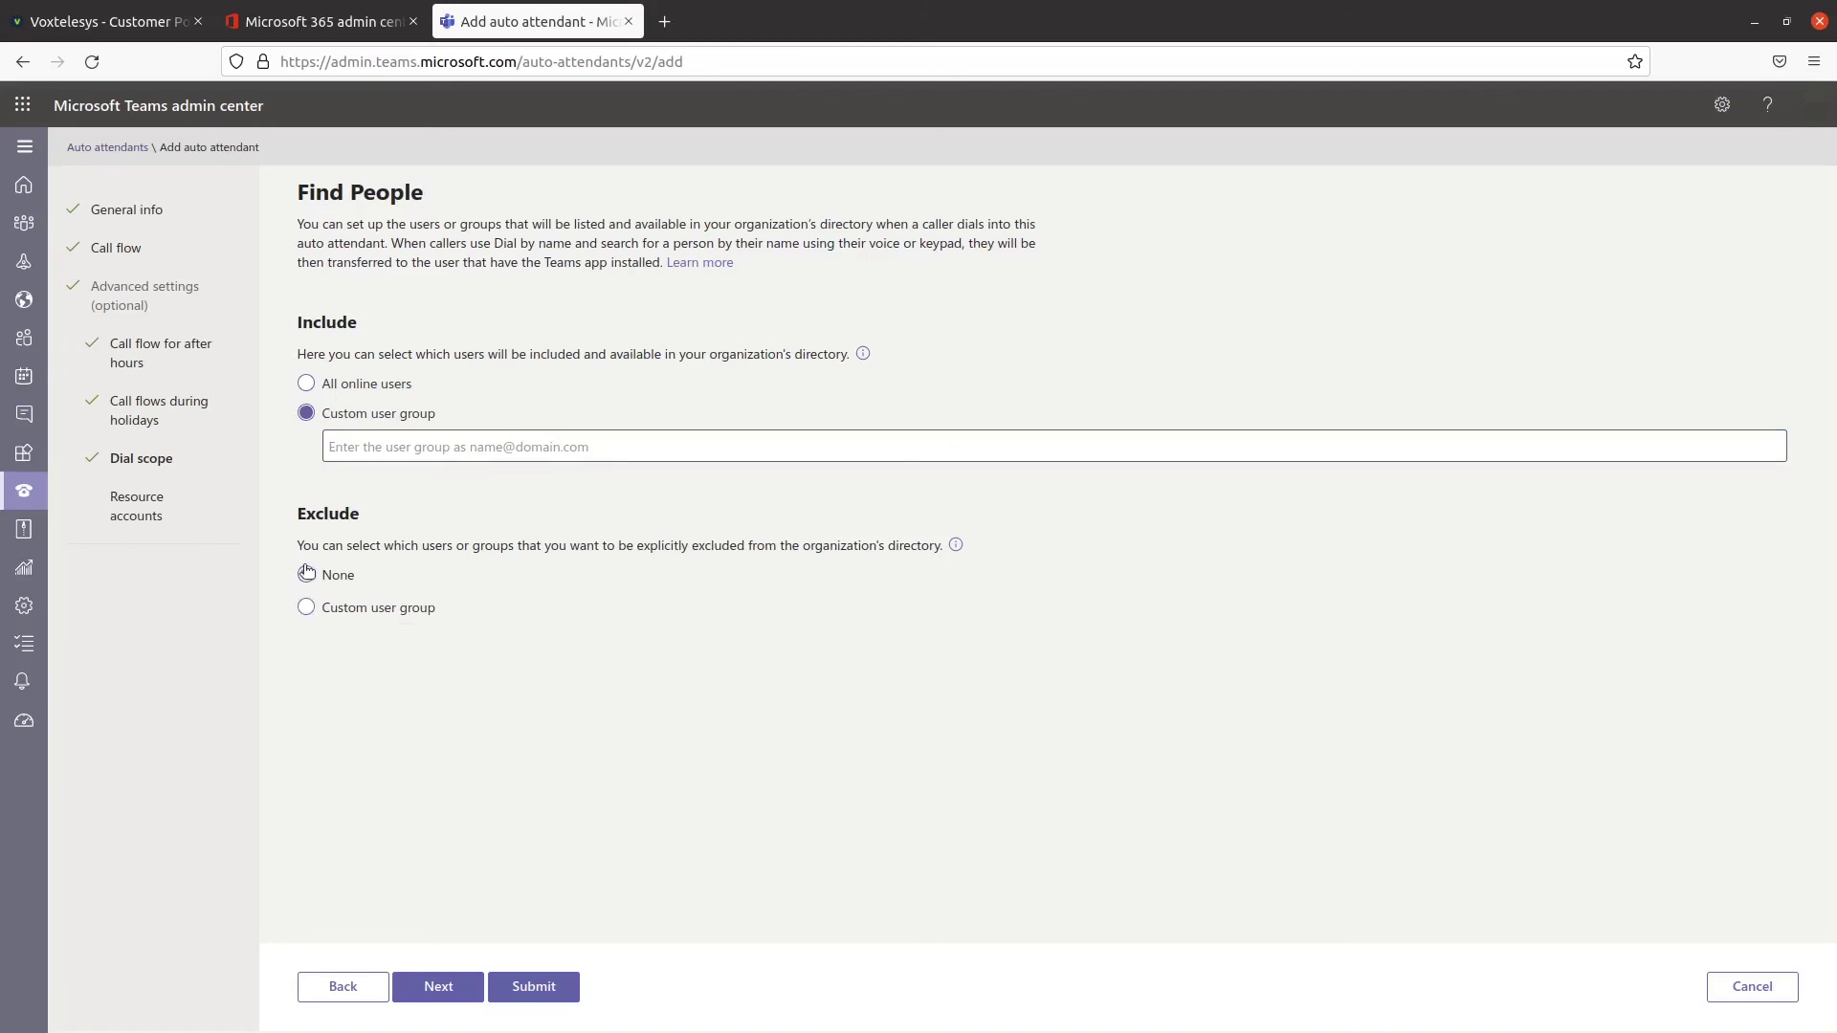
pyautogui.click(380, 442)
pyautogui.write('CTI Messaging')
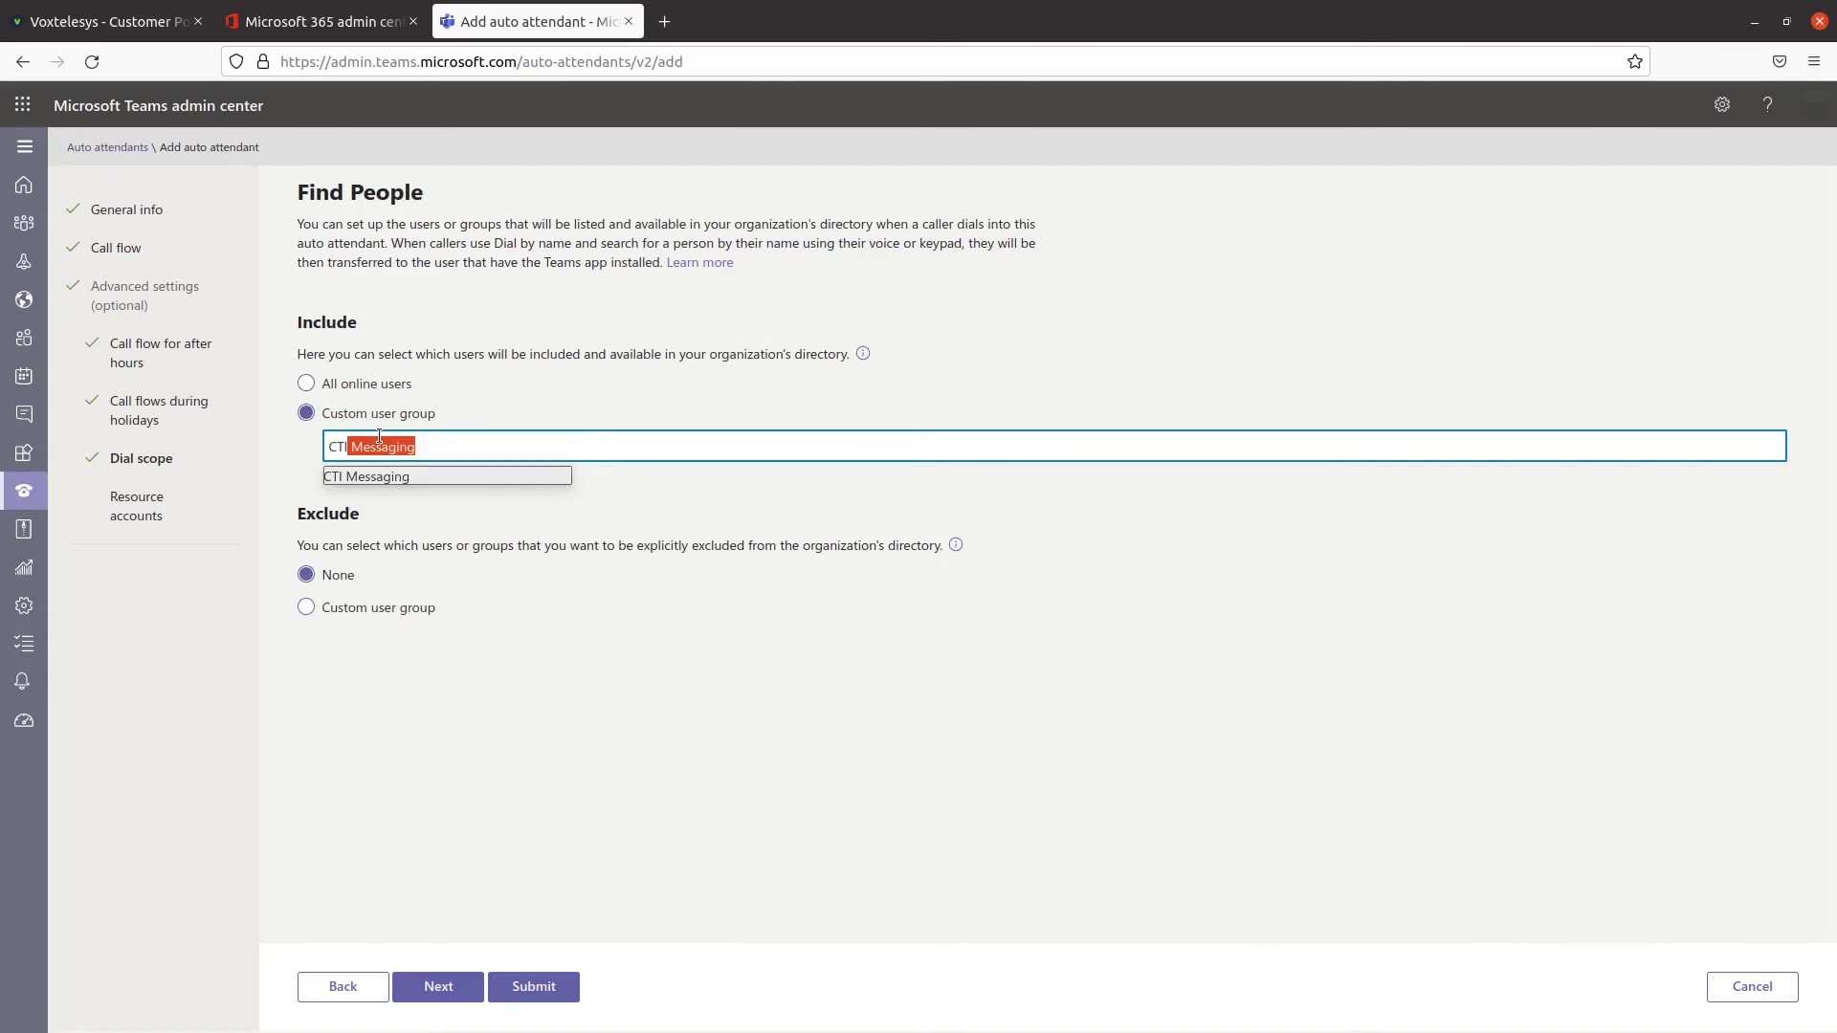
pyautogui.press('Return')
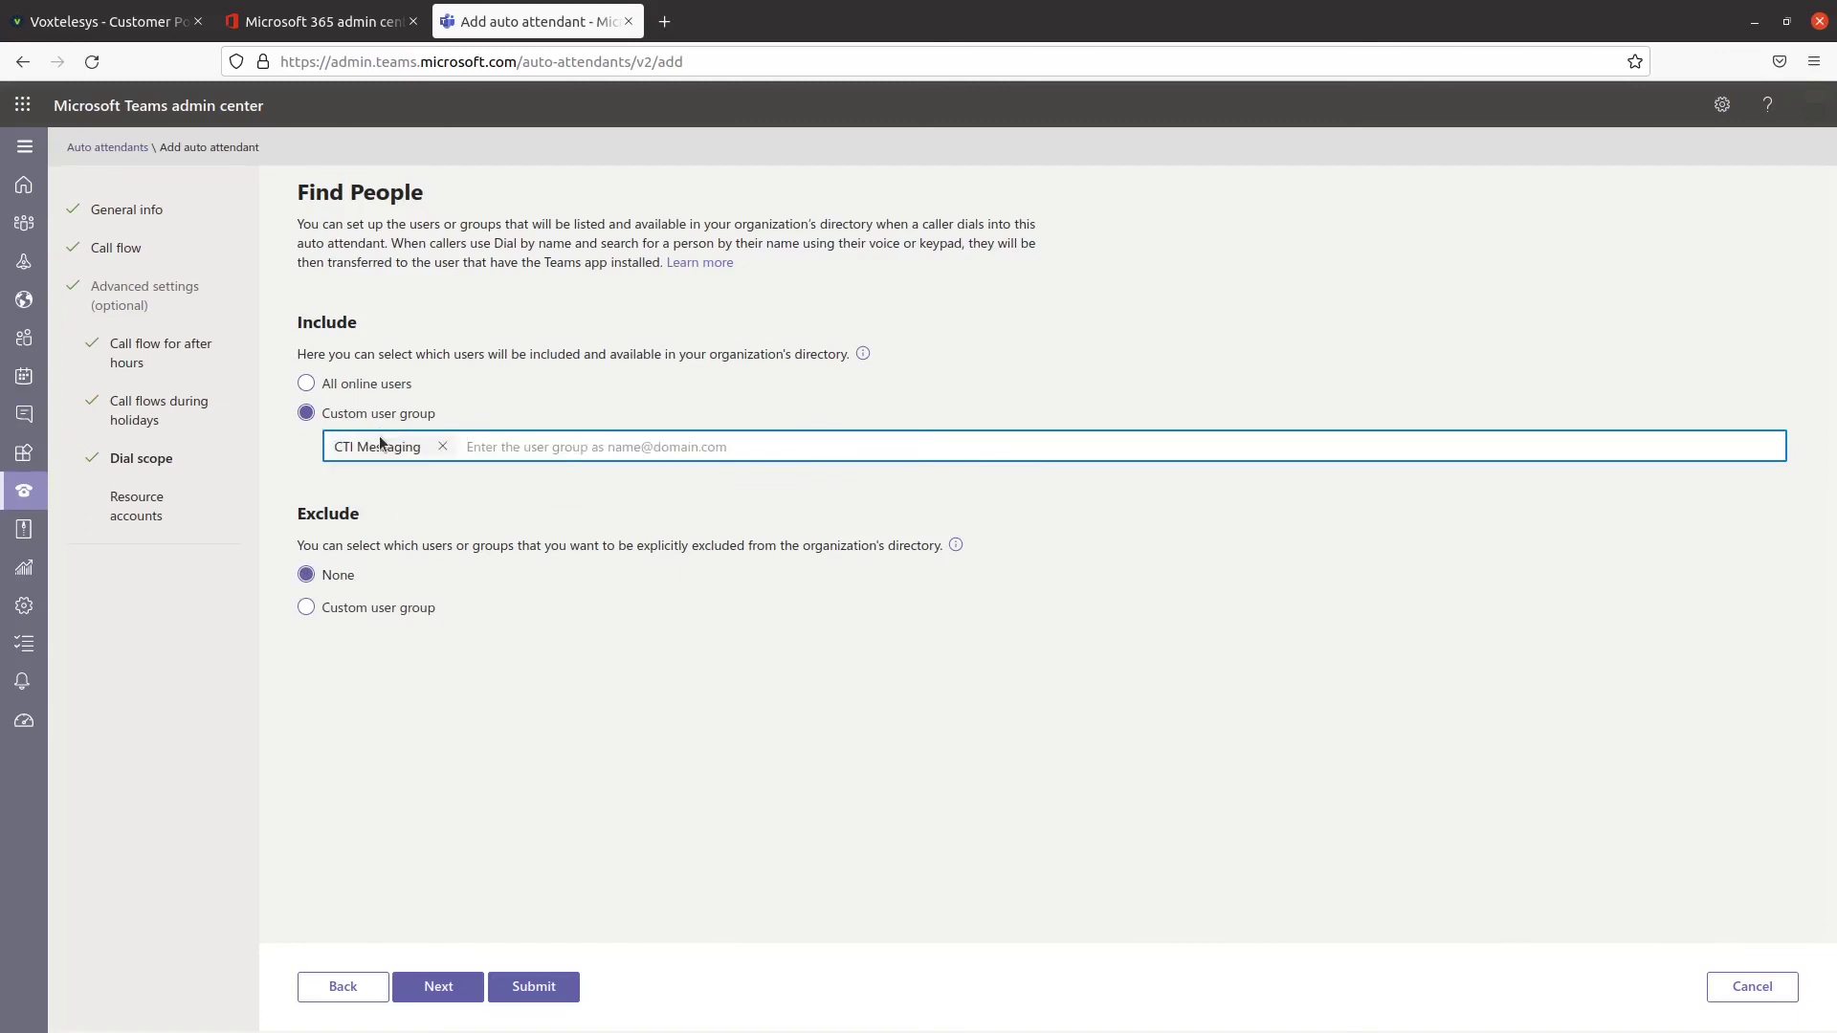
# - Search for 'Test' and add Test of Resource Account as the resource account
pyautogui.click(435, 987)
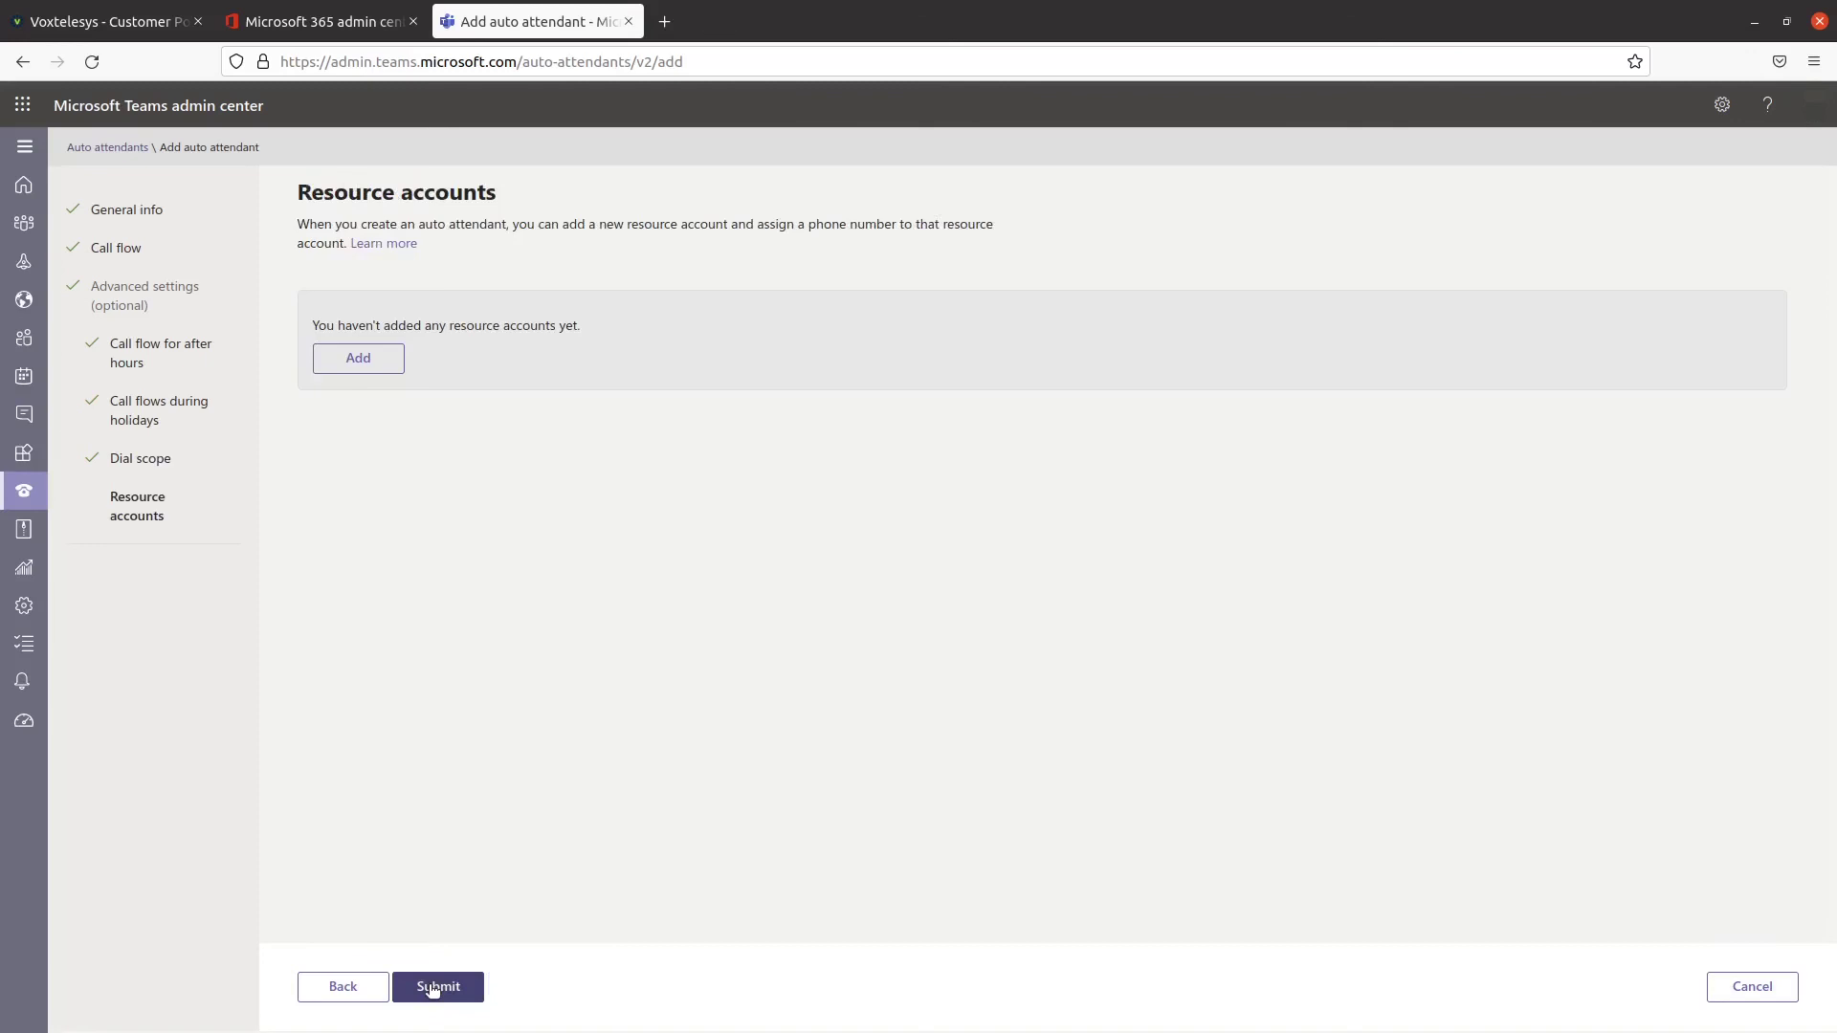
pyautogui.click(330, 363)
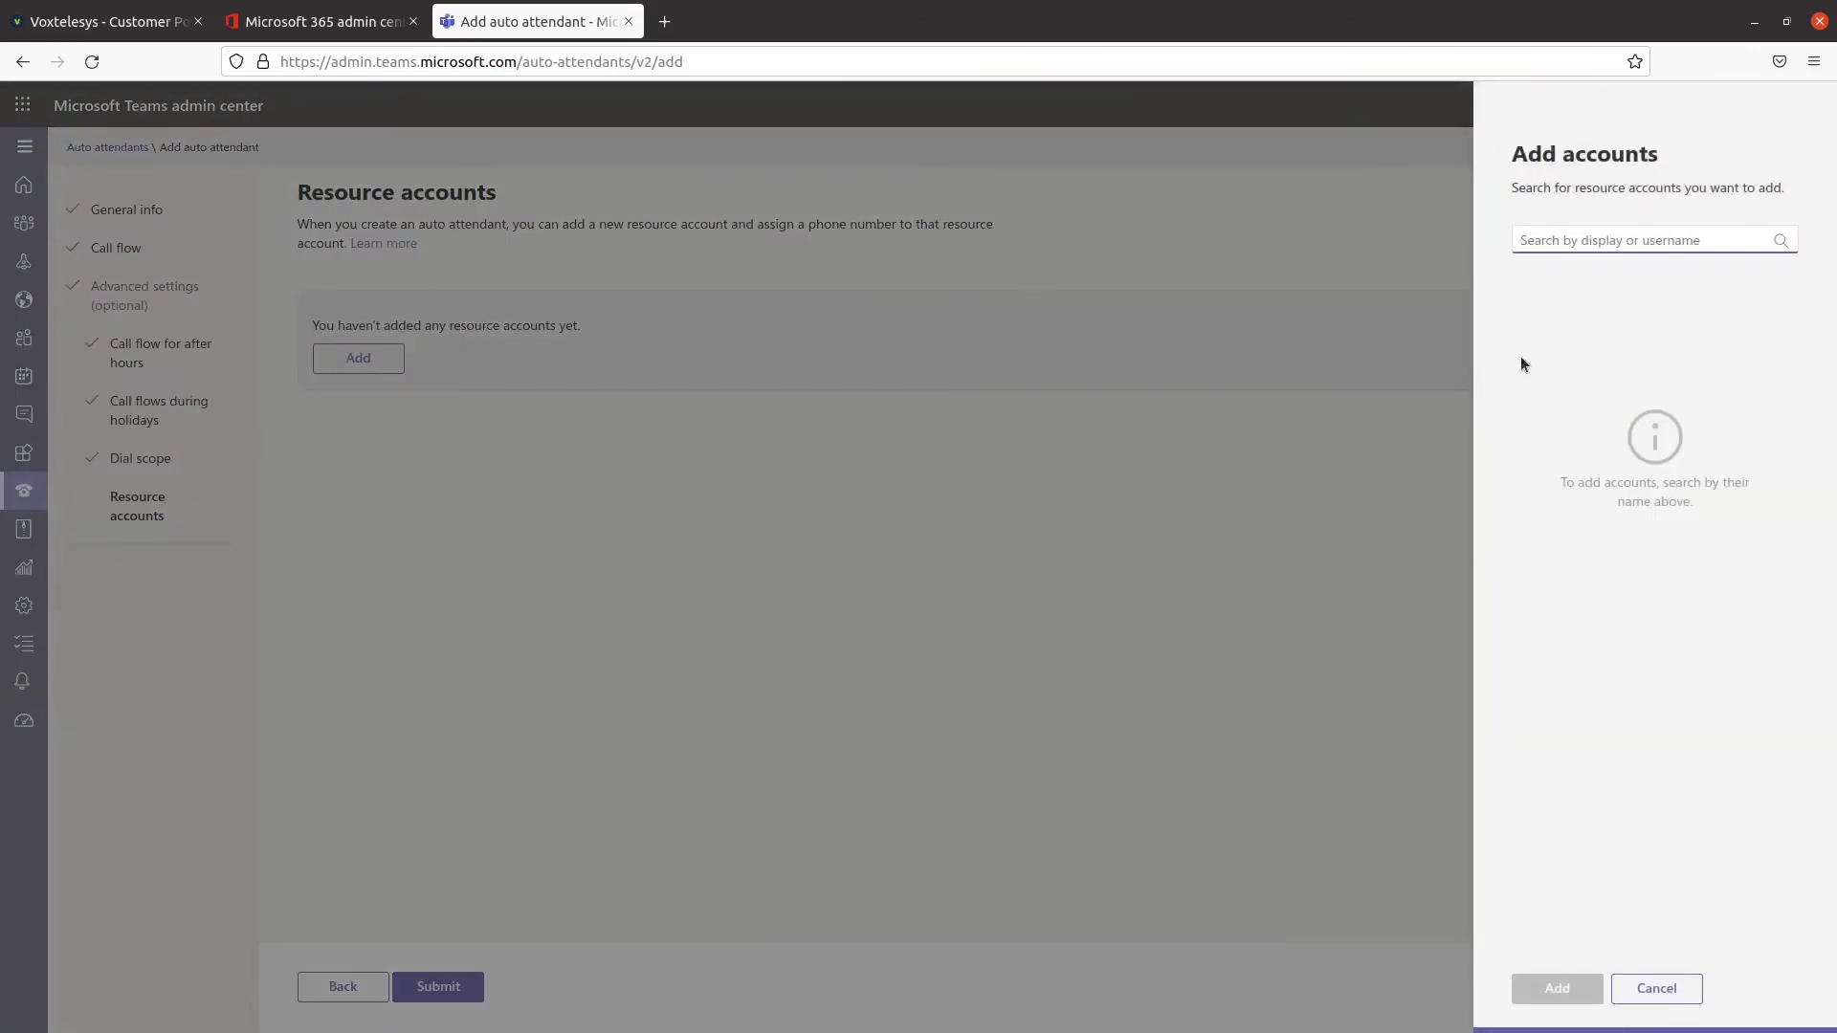
pyautogui.write('Test')
pyautogui.click(1749, 272)
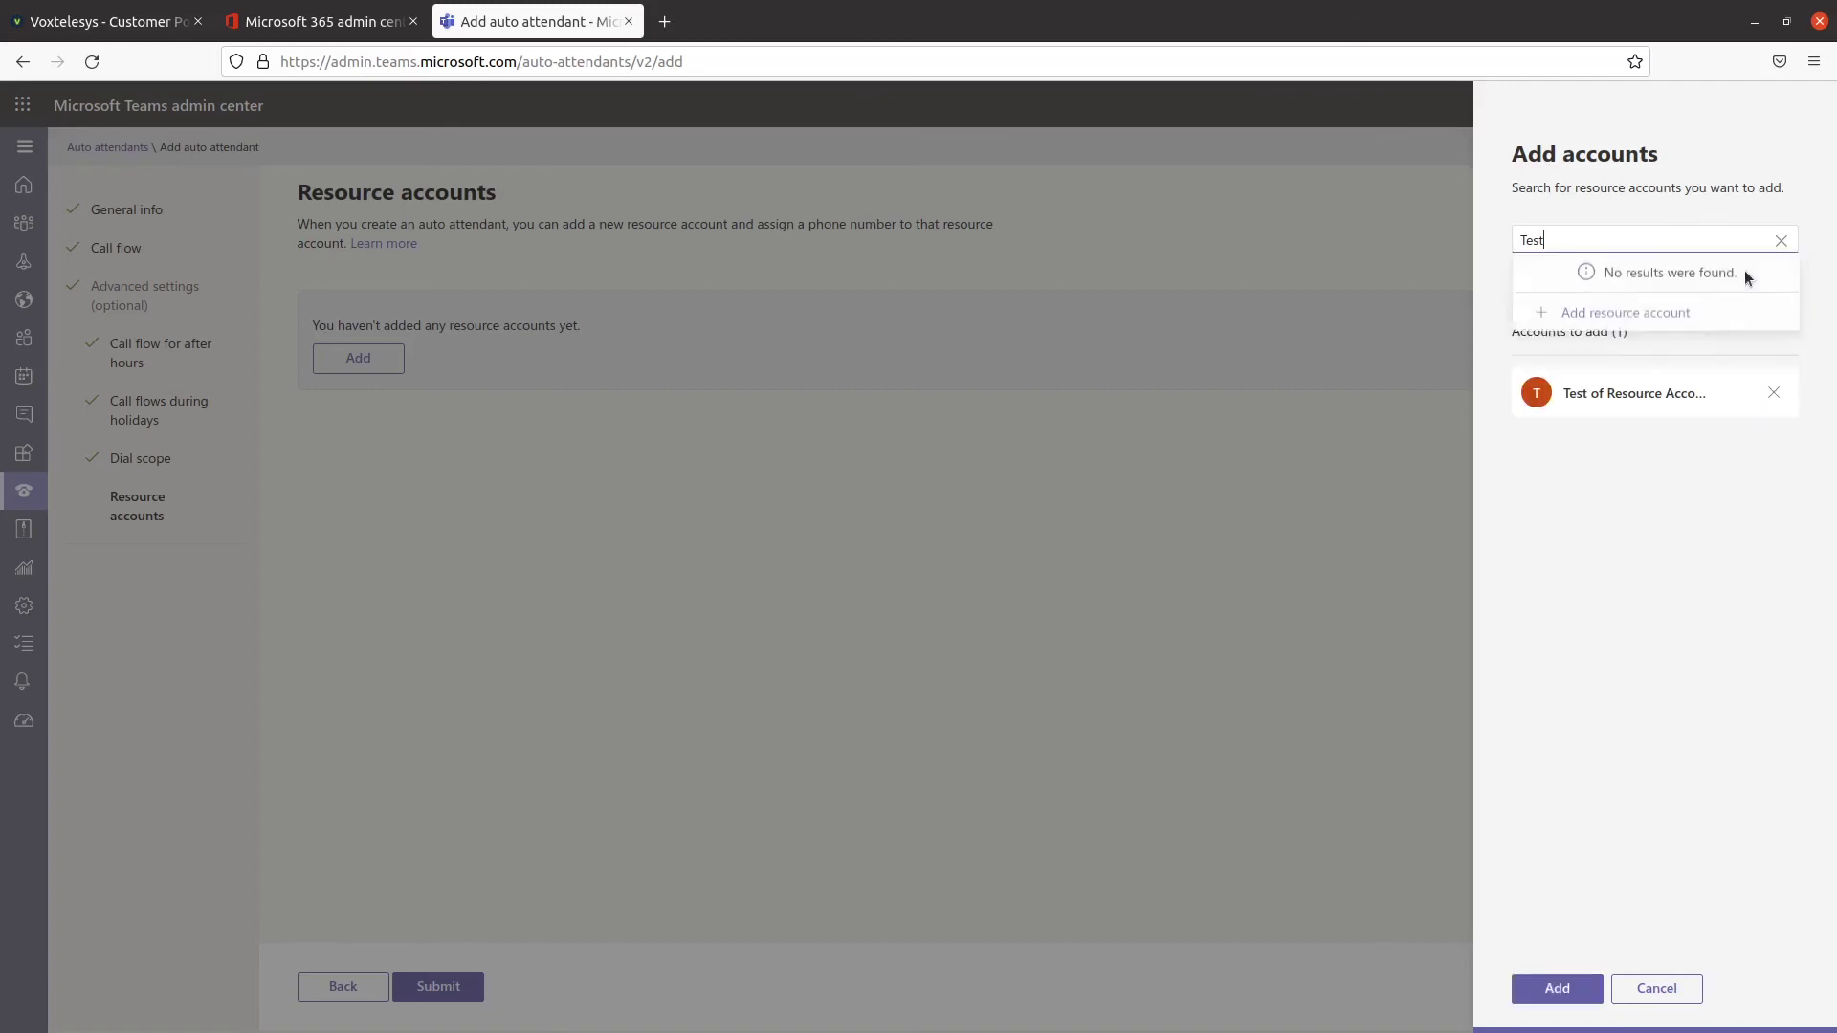
pyautogui.click(1557, 988)
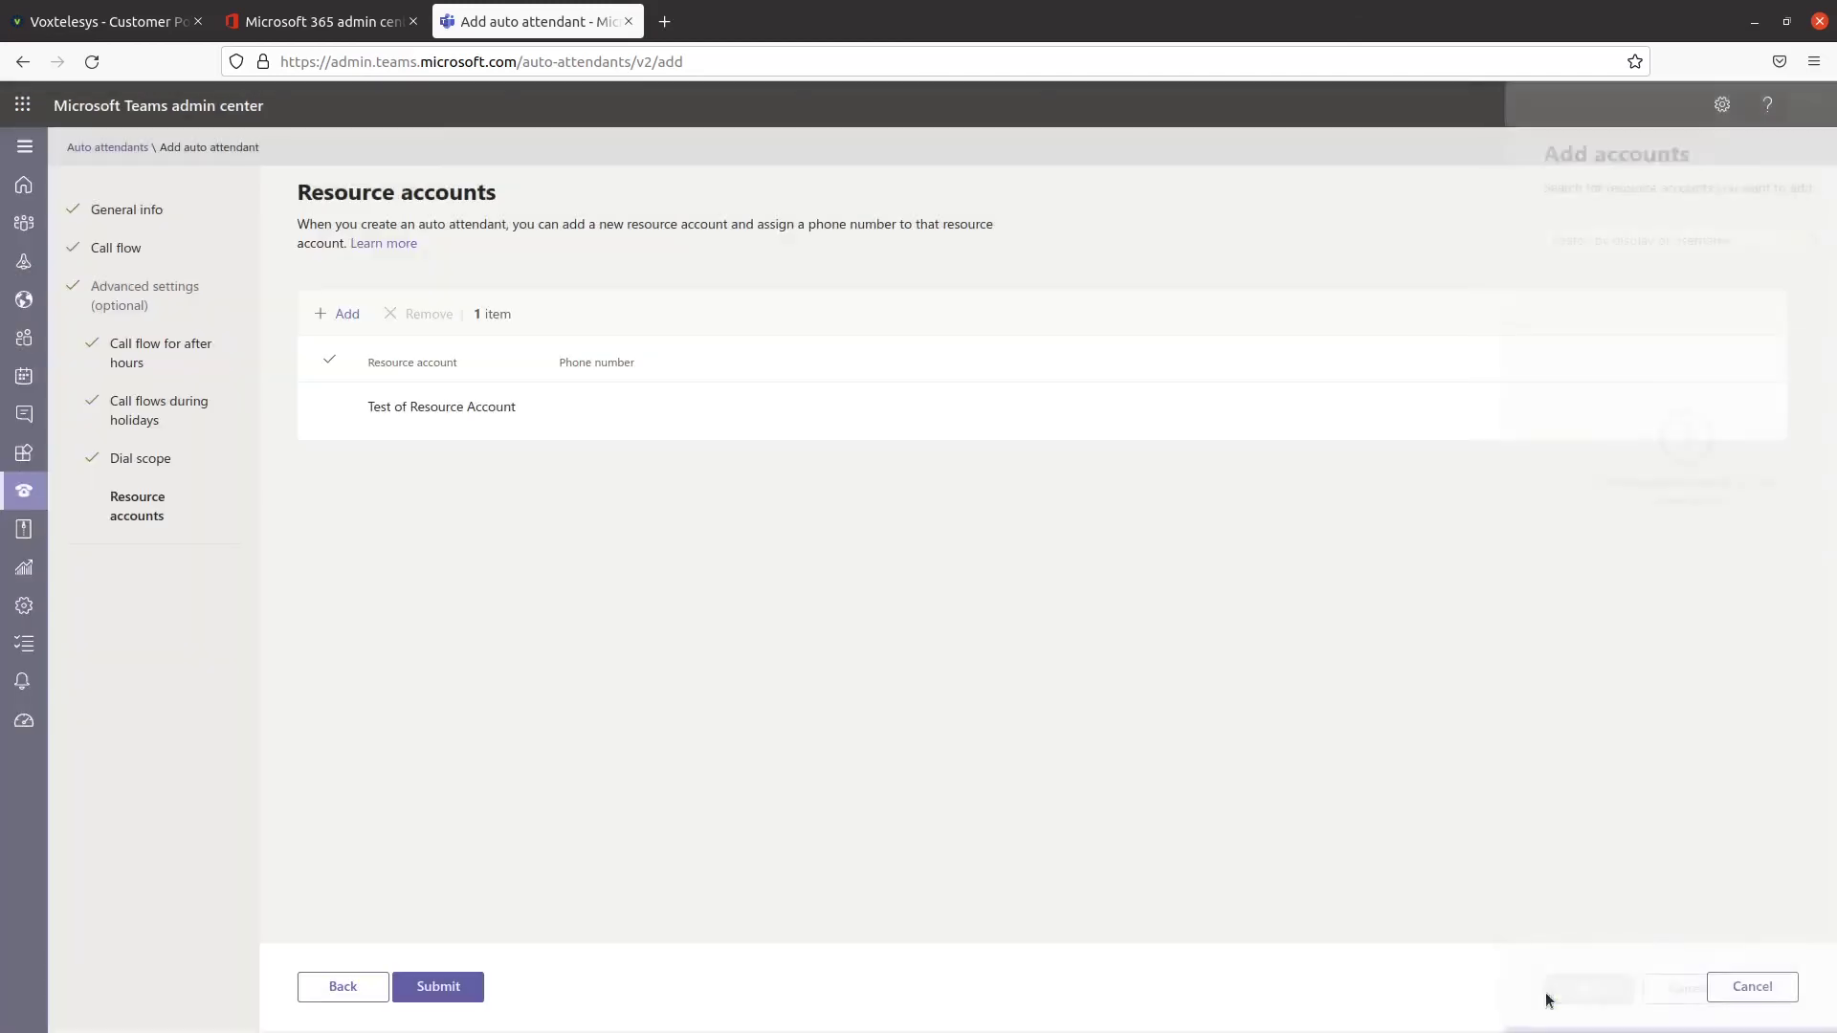
# - Submit the wizard to create Auto Attendant Test
pyautogui.click(426, 991)
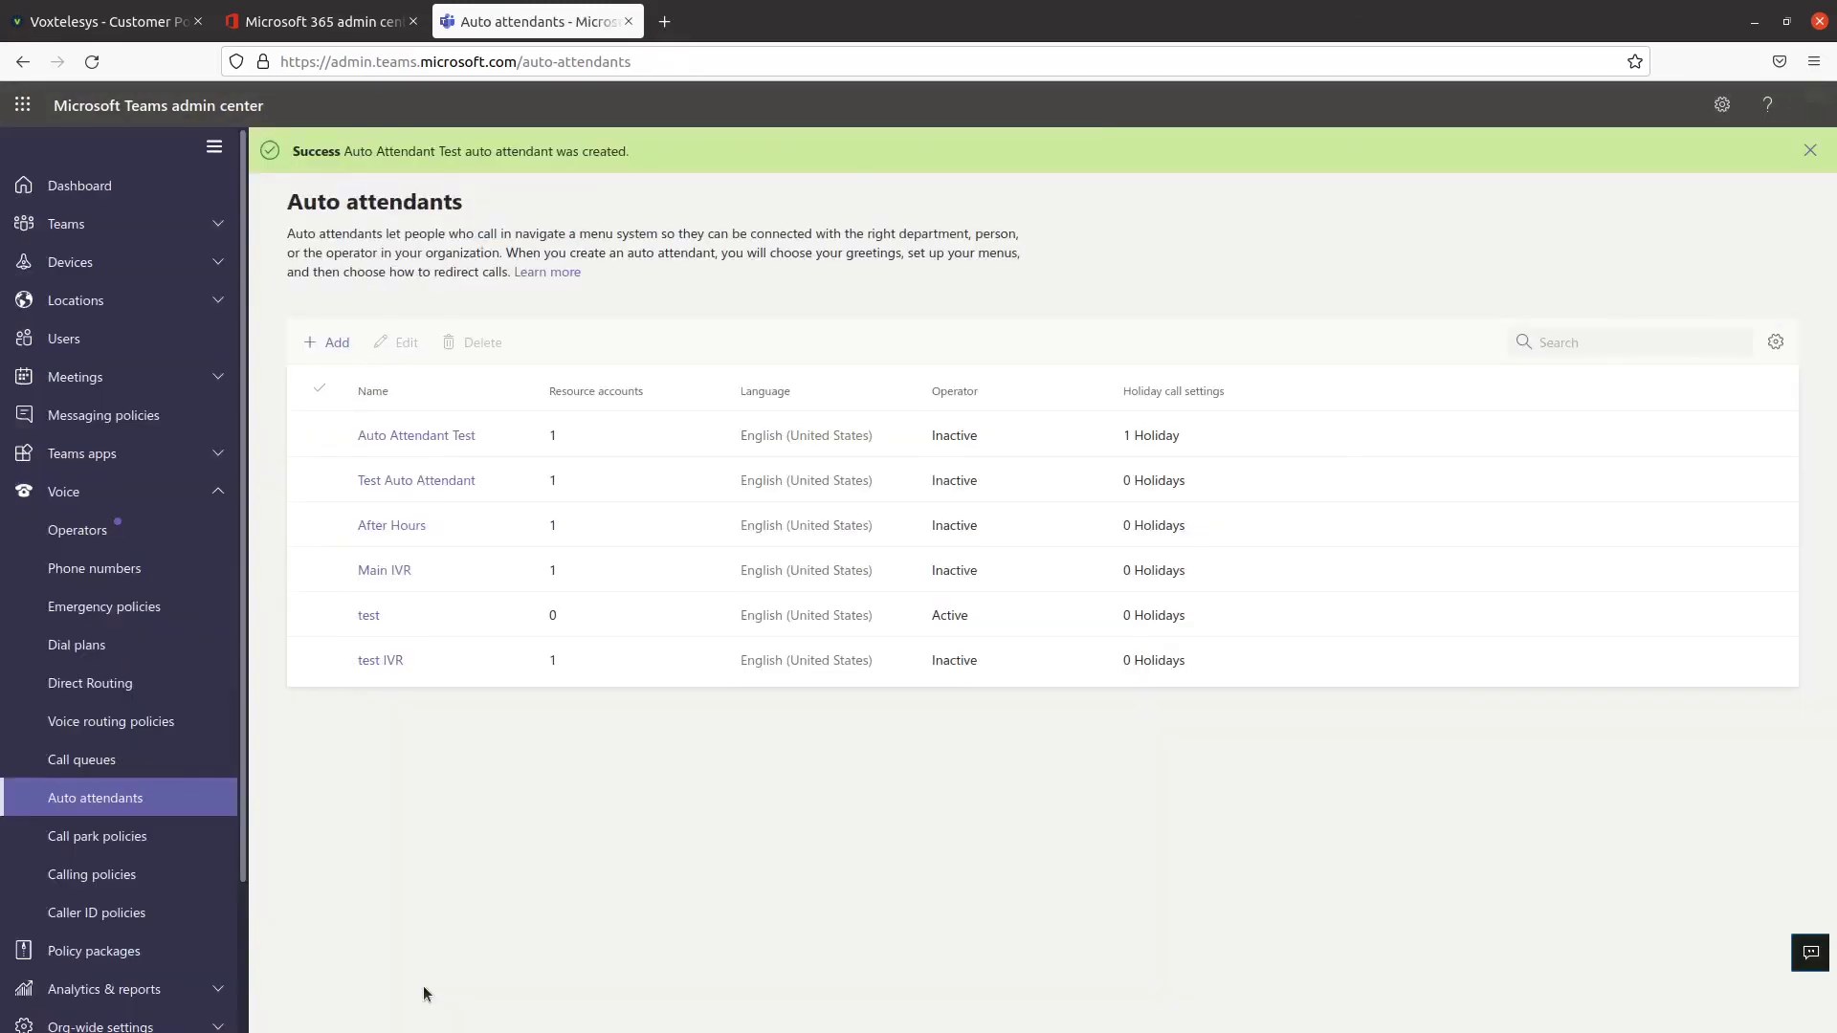